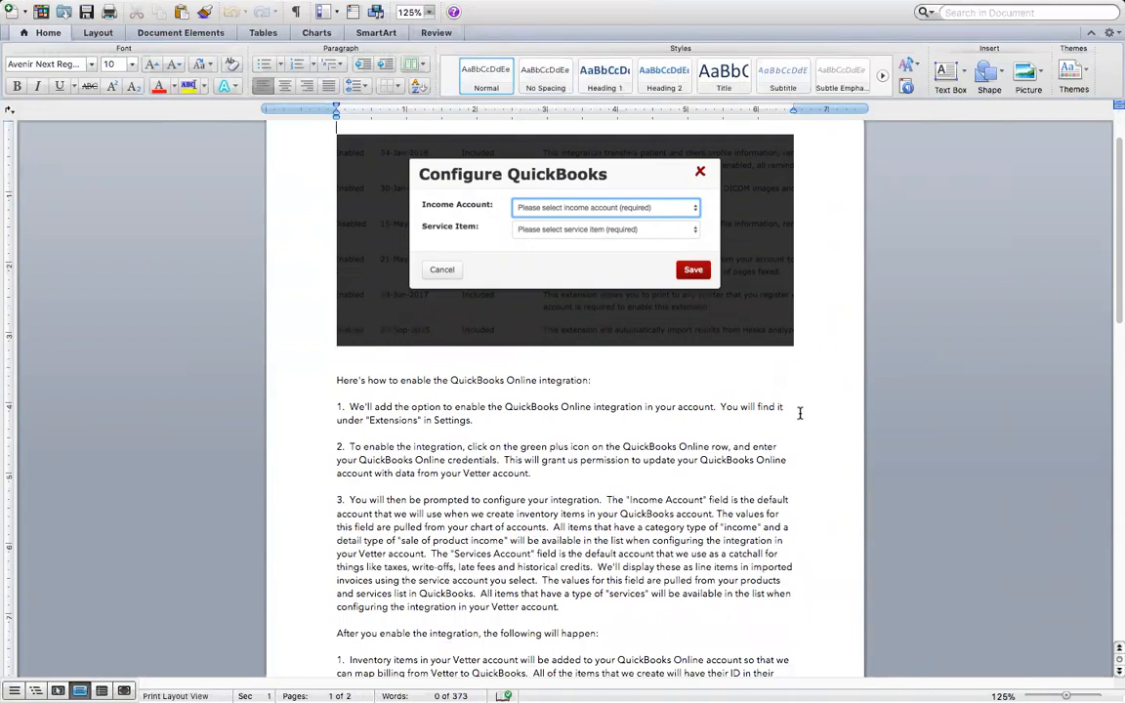
- Read through the document's instructions for enabling the QuickBooks Online integration and what happens after it is enabled
scroll(800, 411, "down", 2)
scroll(800, 413, "down", 4)
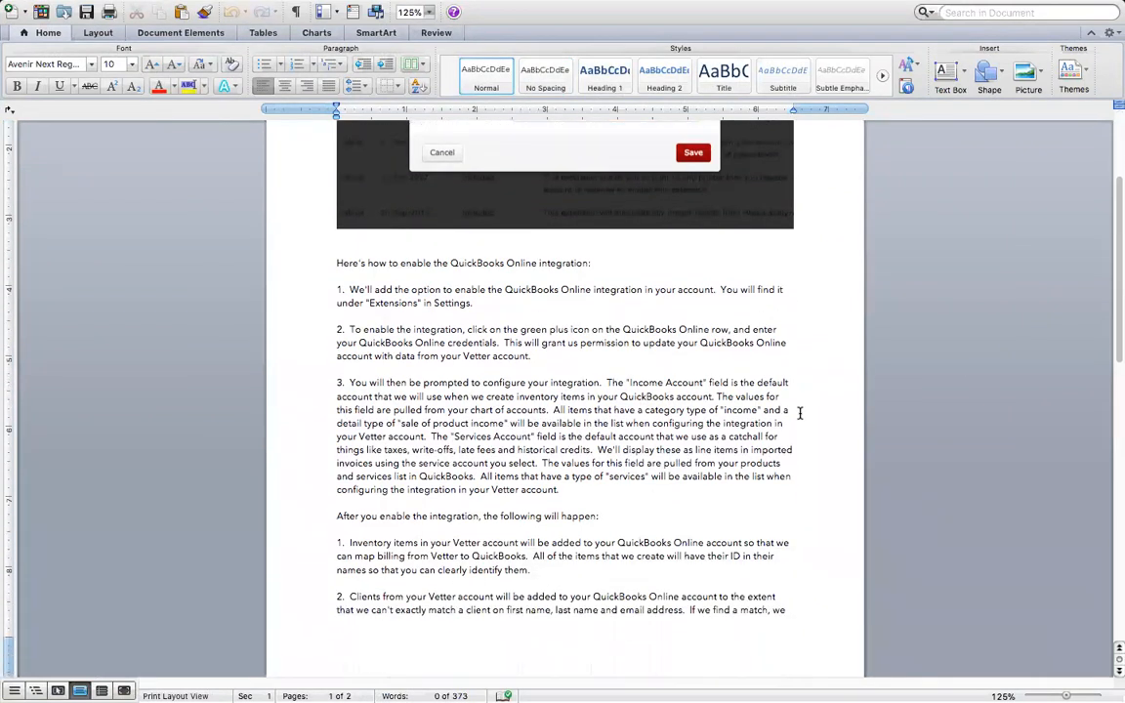
scroll(799, 413, "up", 3)
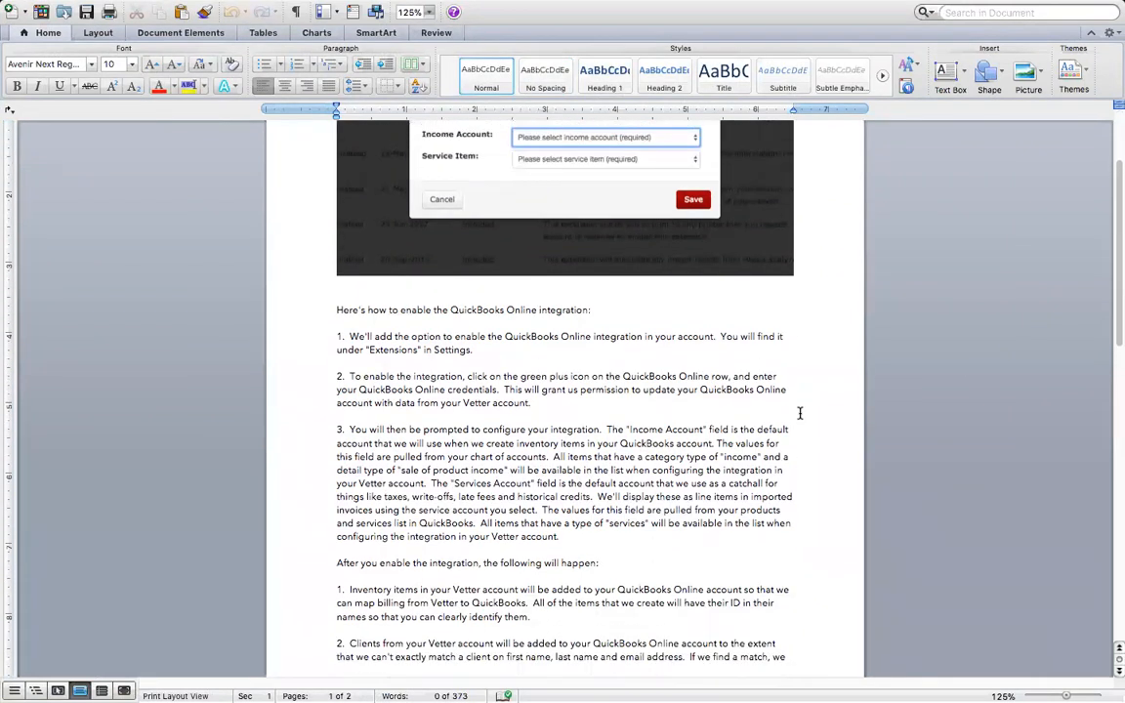
scroll(800, 413, "down", 1)
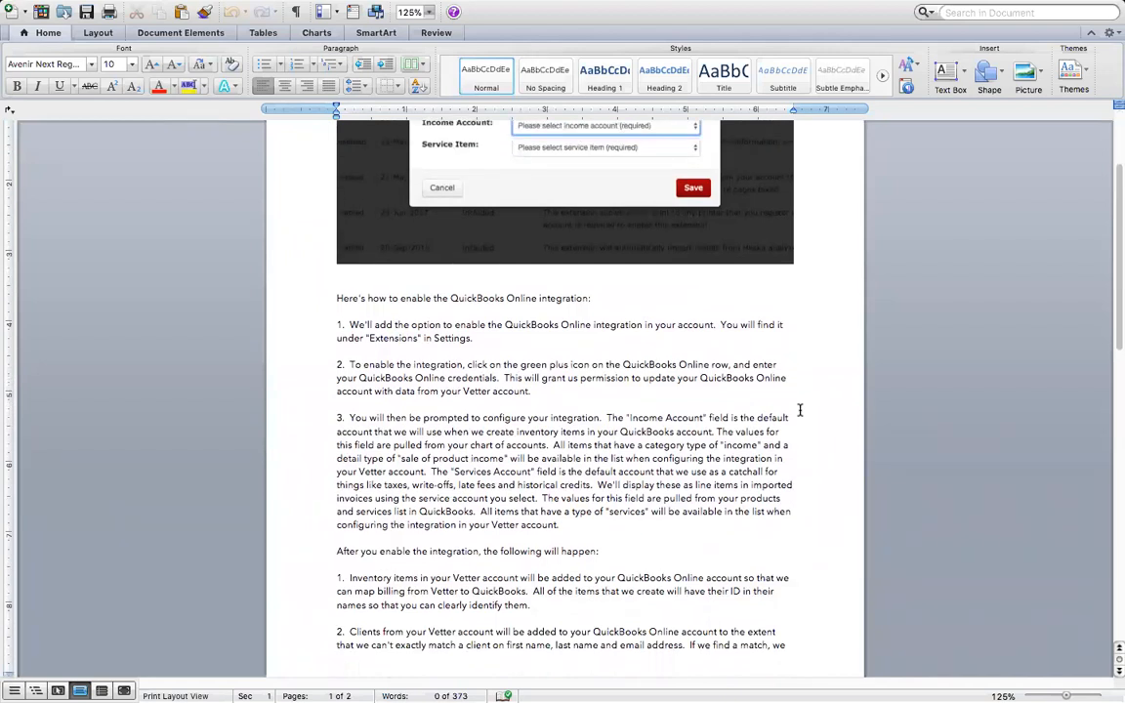
scroll(799, 410, "down", 3)
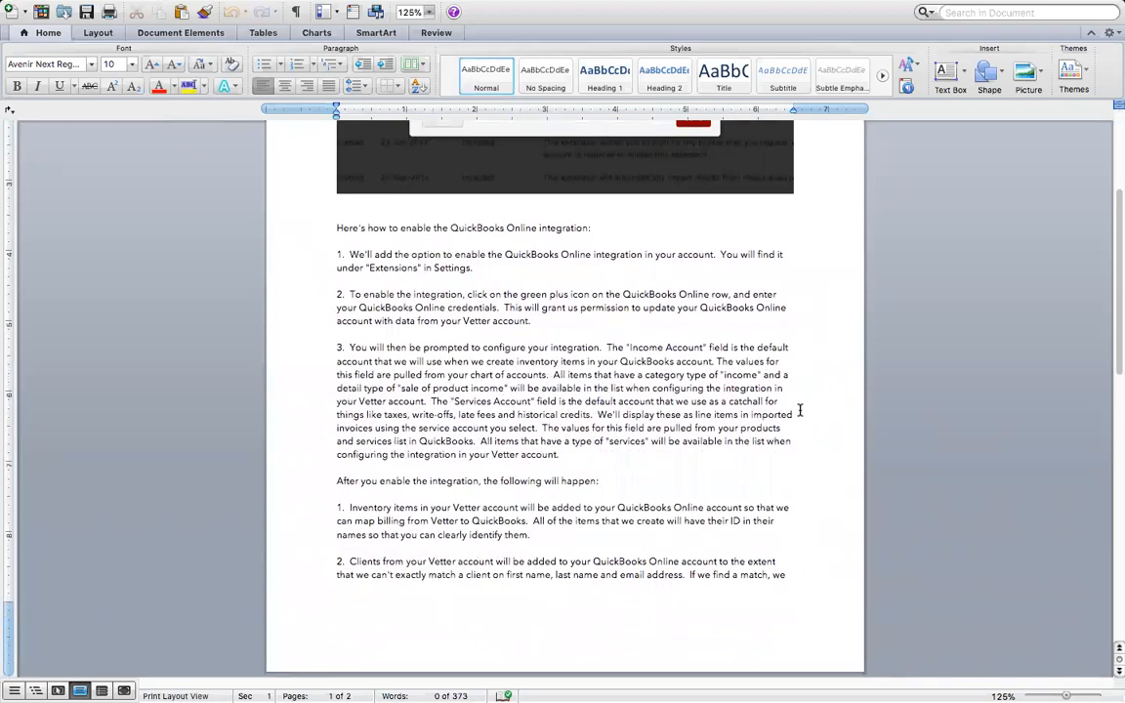
scroll(800, 410, "down", 8)
scroll(799, 410, "up", 9)
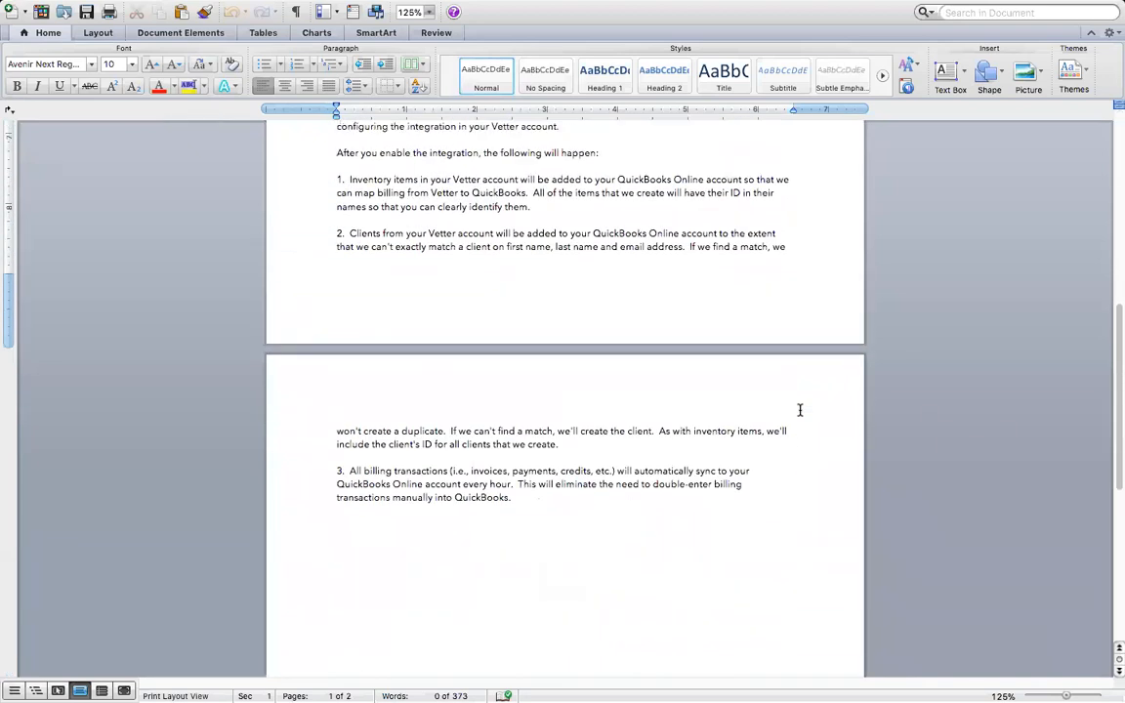
scroll(800, 410, "down", 1)
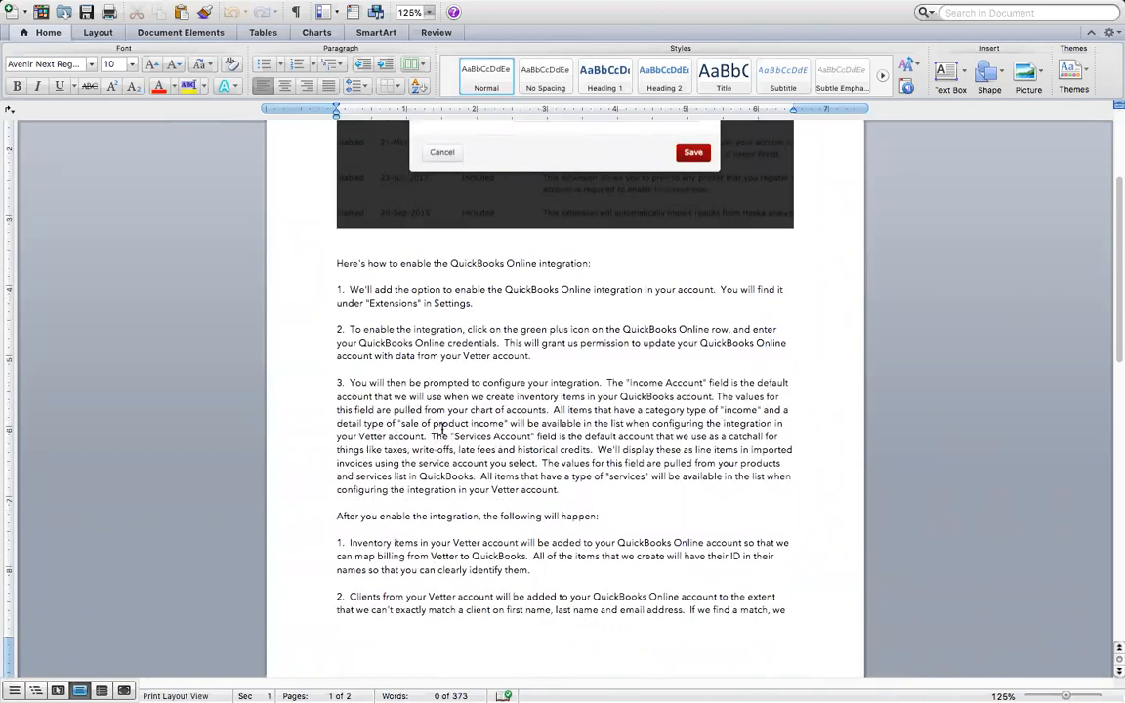
- Bold the sentence in item 3 describing the "Services Account" field as the catchall for taxes, write-offs, late fees and historical credits
left_click_drag(430, 437, 587, 452)
key("super+b")
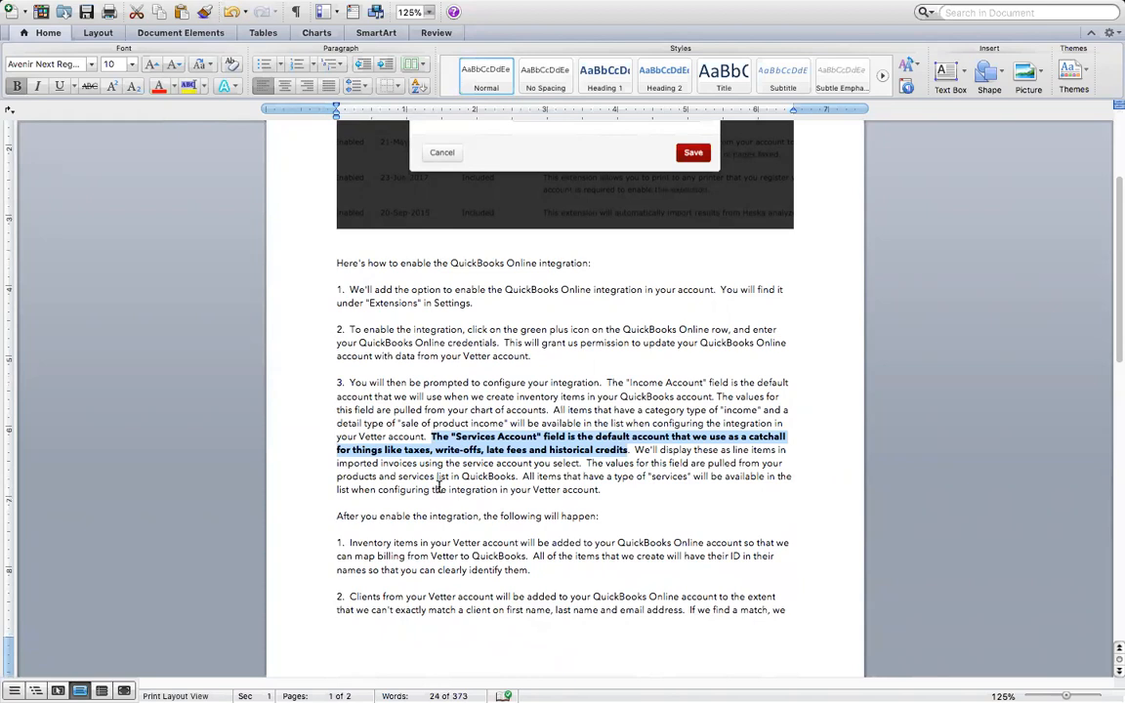
left_click(553, 410)
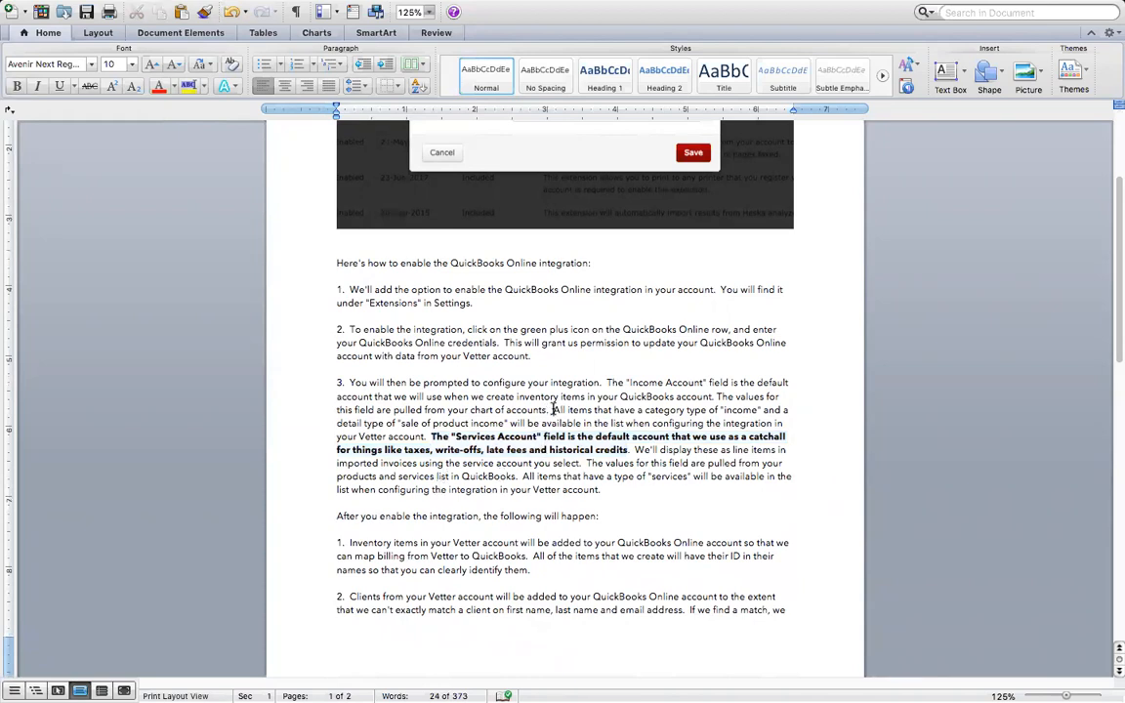
- Bold the item 3 text from the "Income Account" field description up to the start of the "Services Account" sentence
left_click_drag(604, 382, 742, 438)
key("super+b")
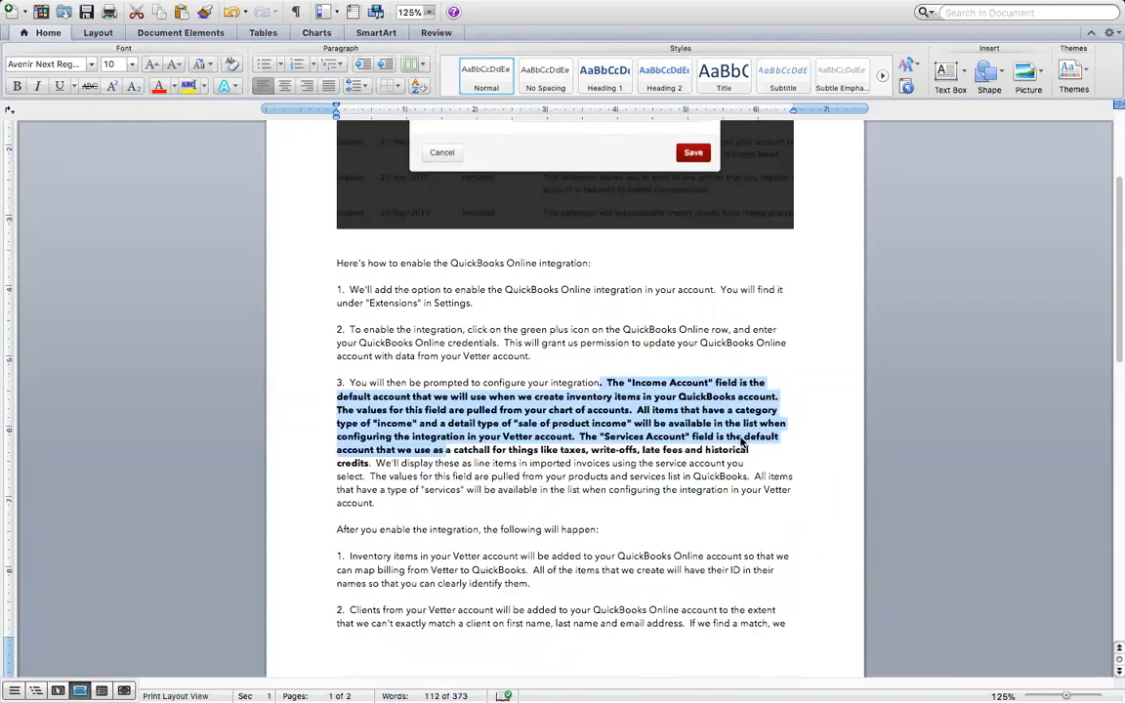
left_click(809, 374)
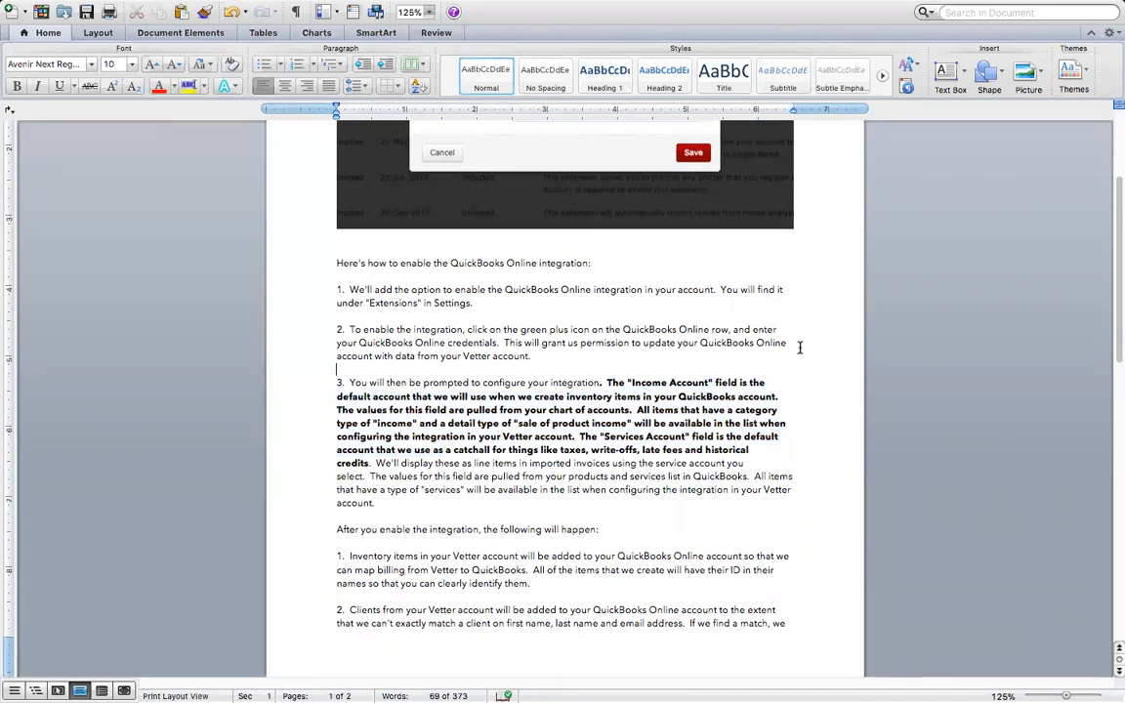
- Review the Configure QuickBooks screenshot against the Income Account and Services Account explanations, and check the post-integration notes across both pages
scroll(802, 356, "up", 3)
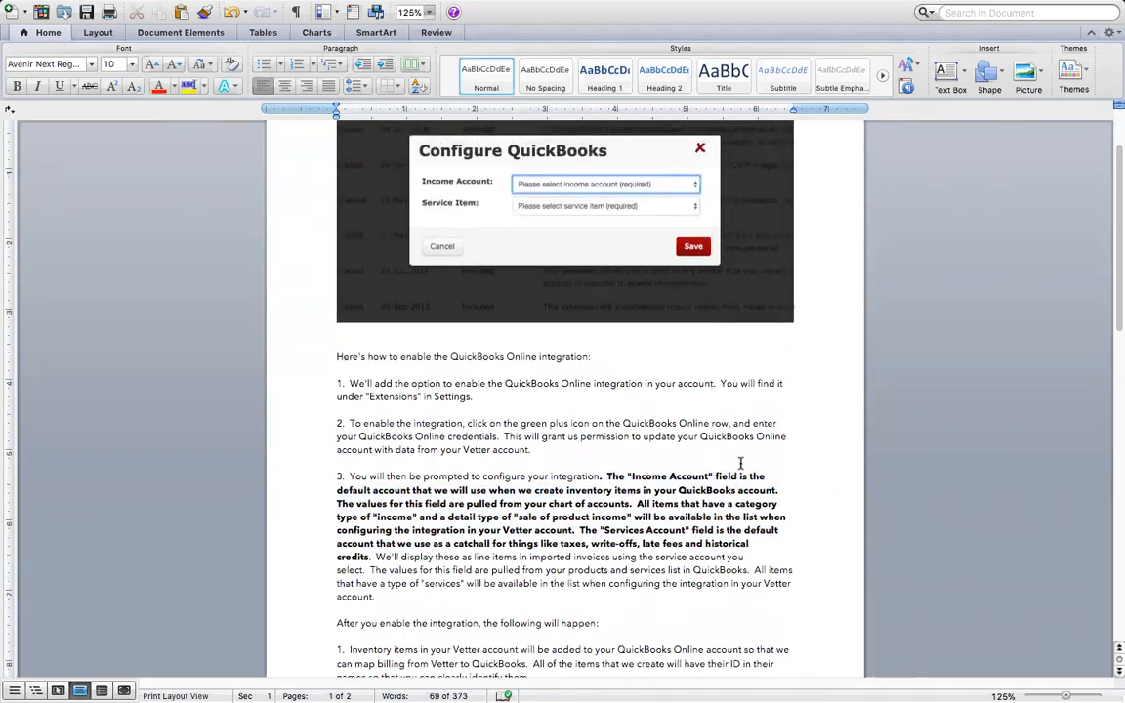
scroll(794, 507, "down", 1)
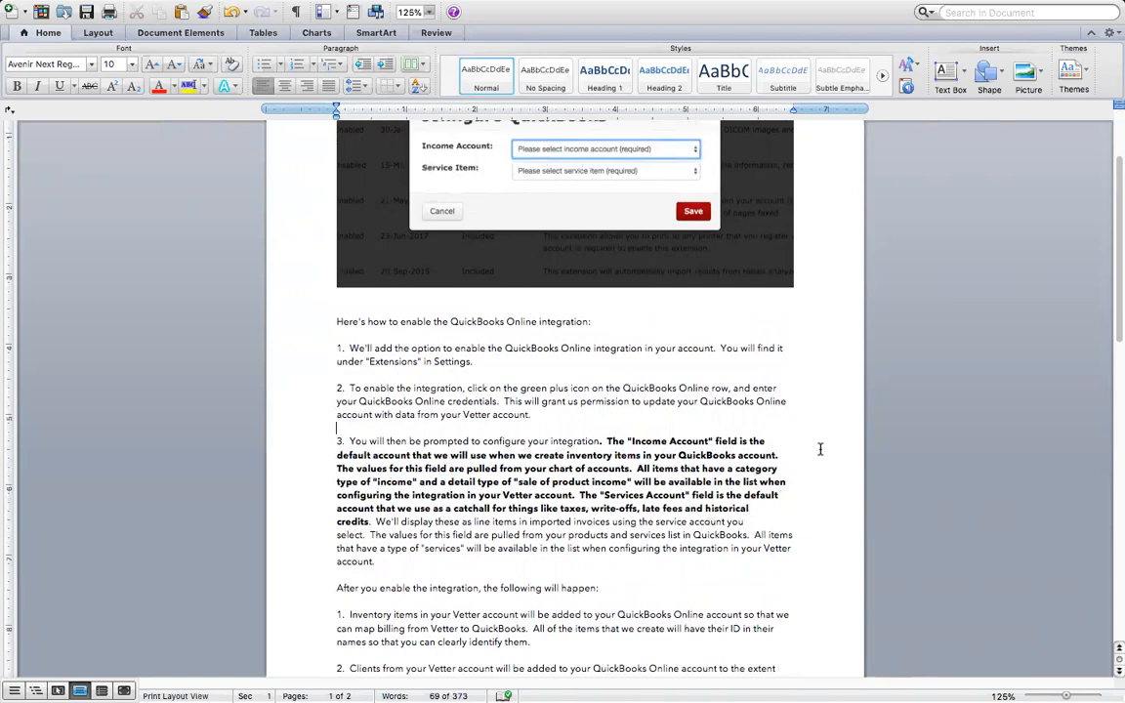
scroll(820, 448, "up", 2)
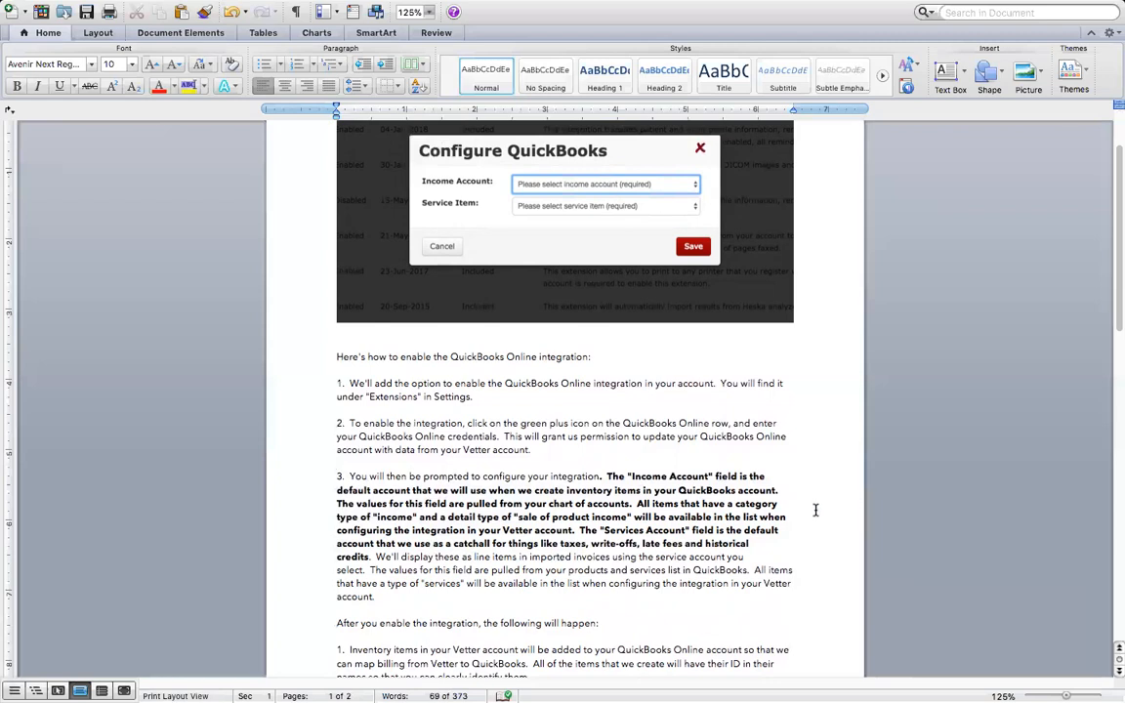
scroll(815, 509, "down", 1)
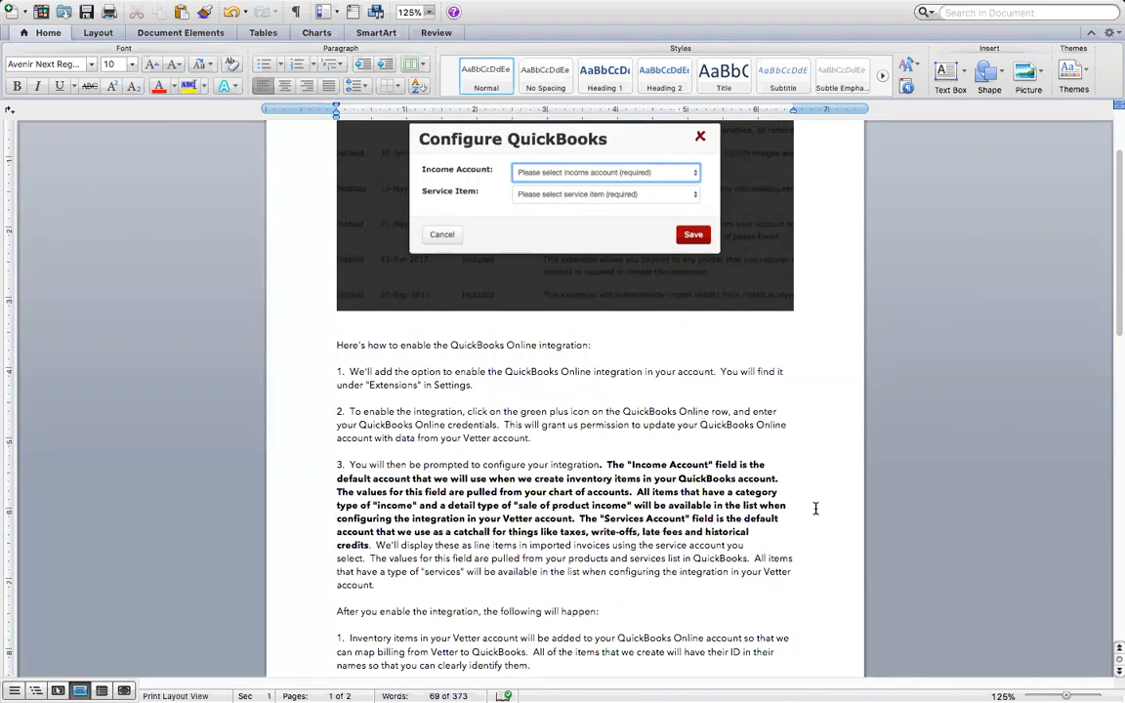
scroll(816, 508, "down", 3)
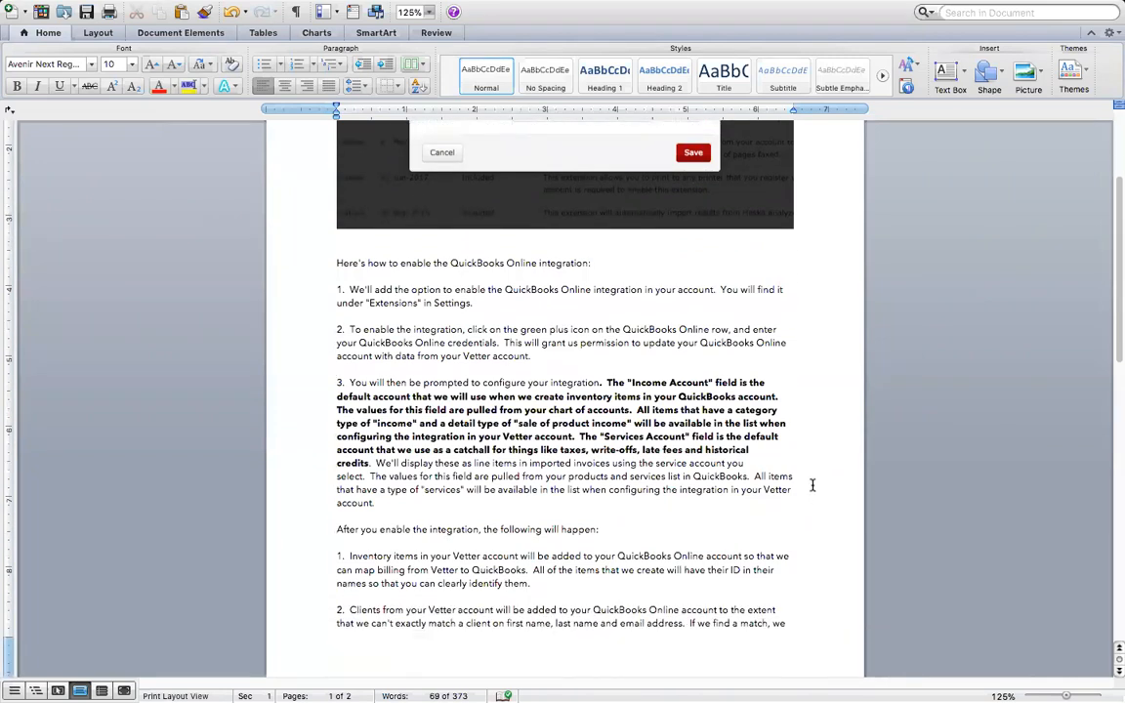
scroll(812, 488, "down", 1)
scroll(811, 486, "up", 2)
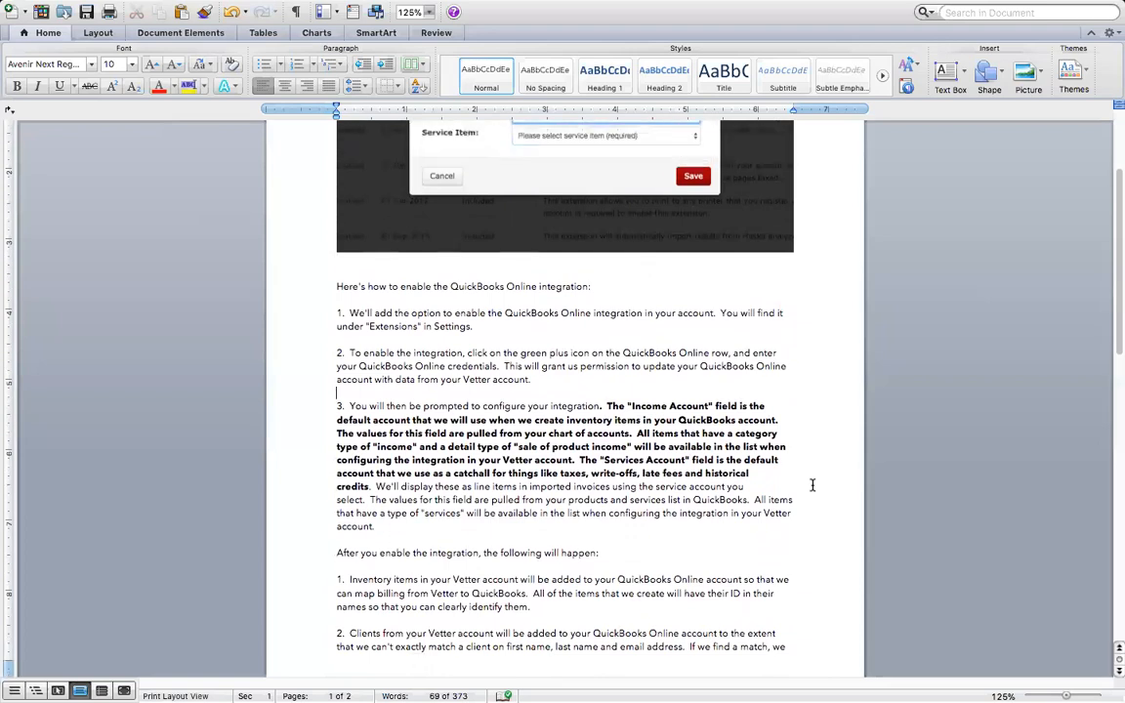
scroll(812, 485, "up", 1)
scroll(812, 486, "down", 15)
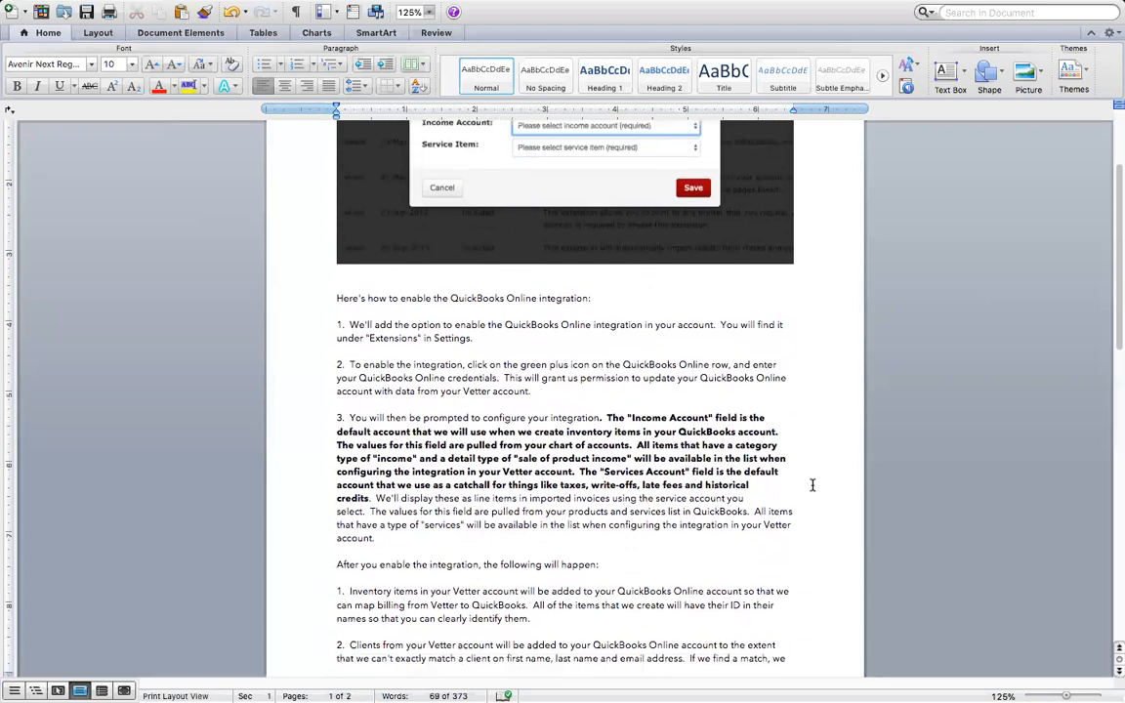
scroll(811, 474, "up", 9)
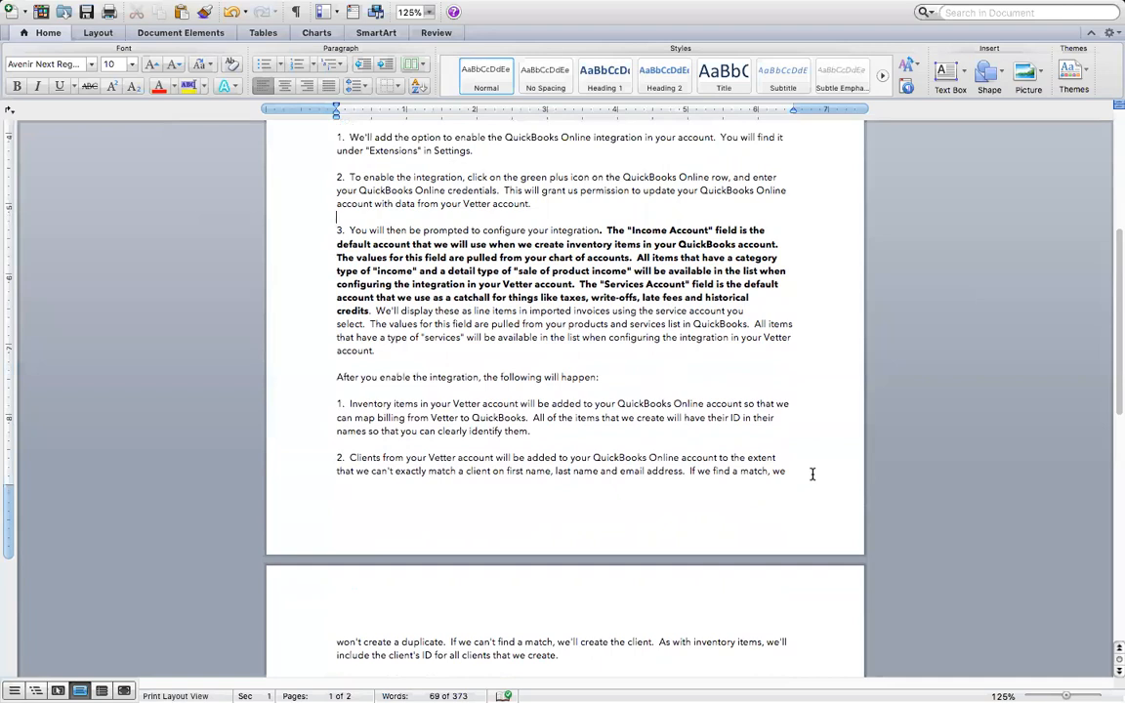
scroll(812, 473, "up", 14)
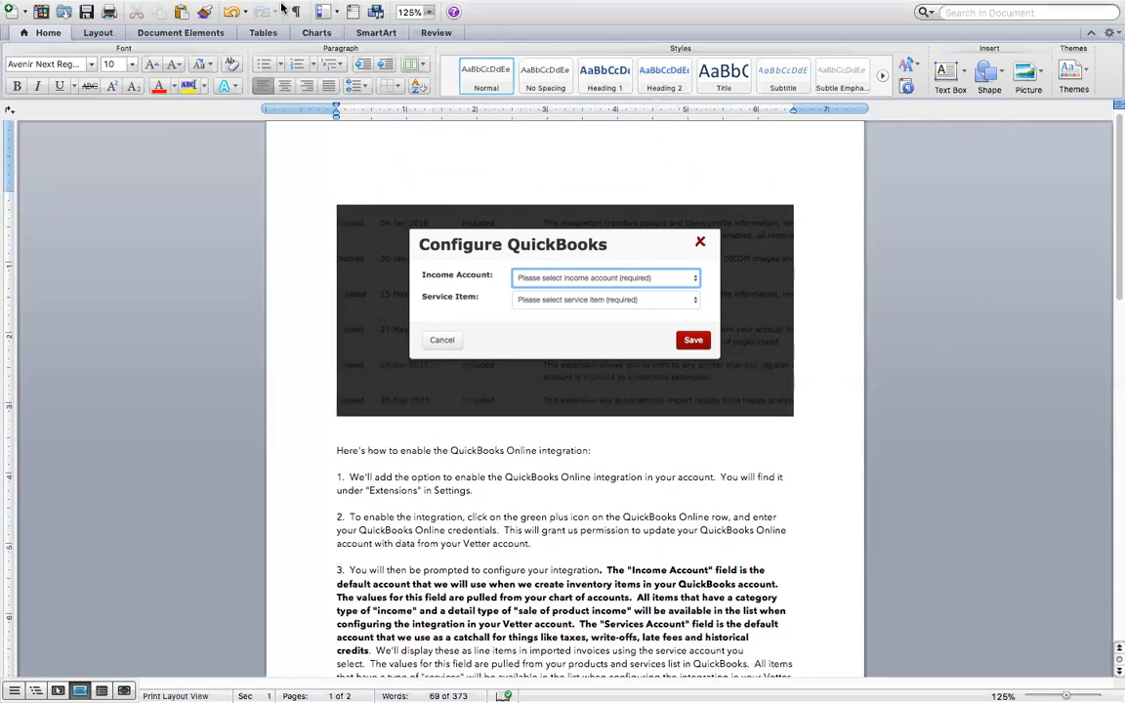
- Exit full-screen view and close QB Integration Tutorial.docx, saving the changes
mouse_move(29, 7)
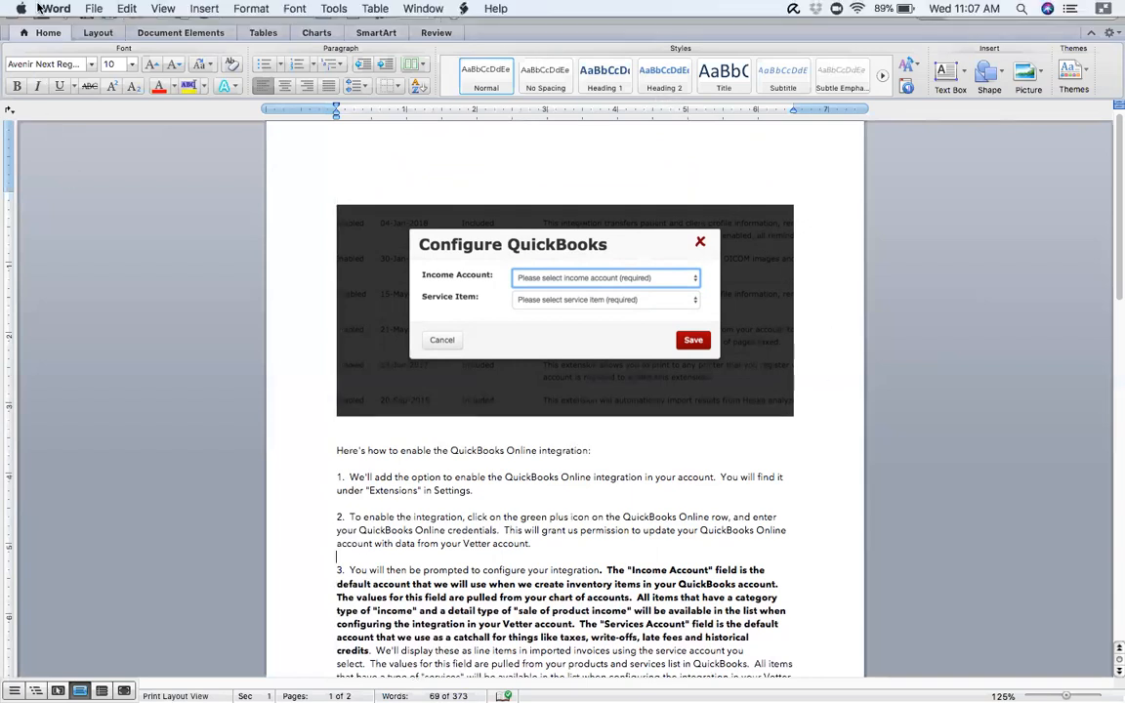
key("Escape")
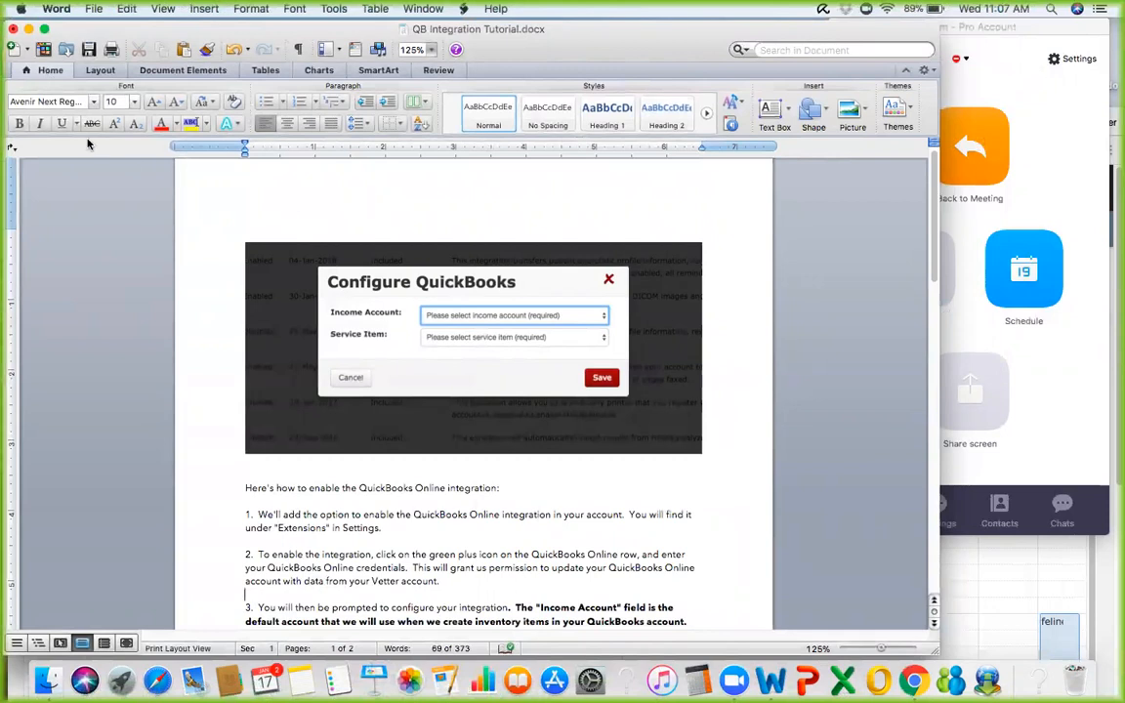
left_click(12, 29)
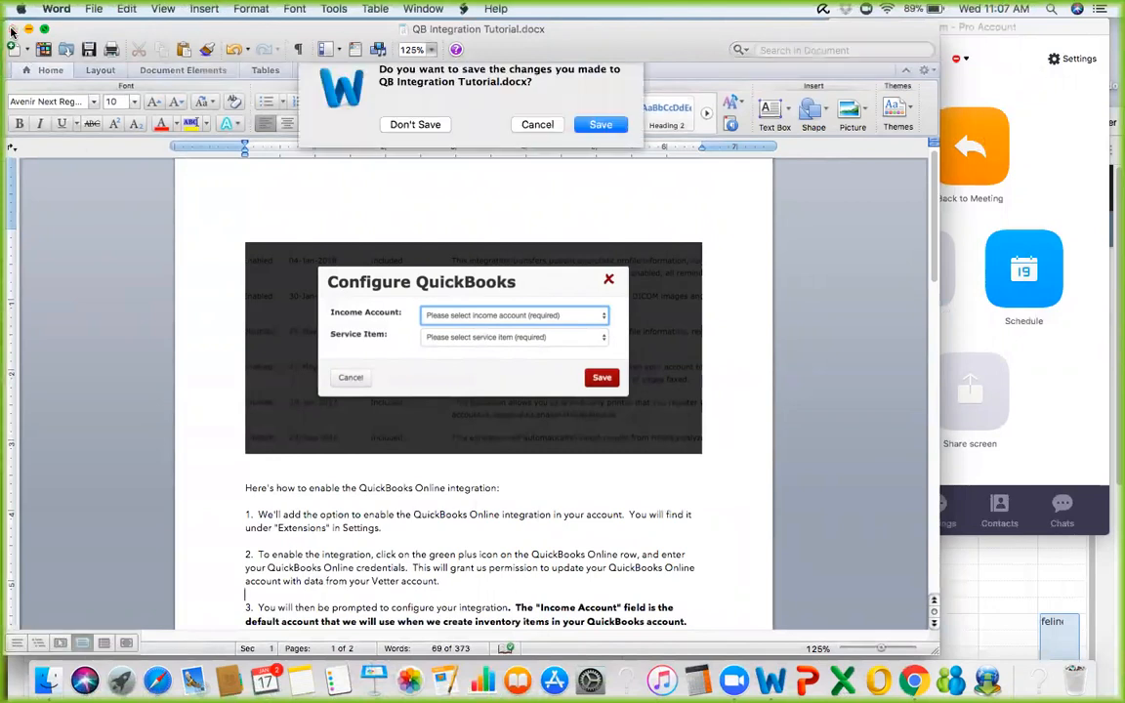
left_click(593, 133)
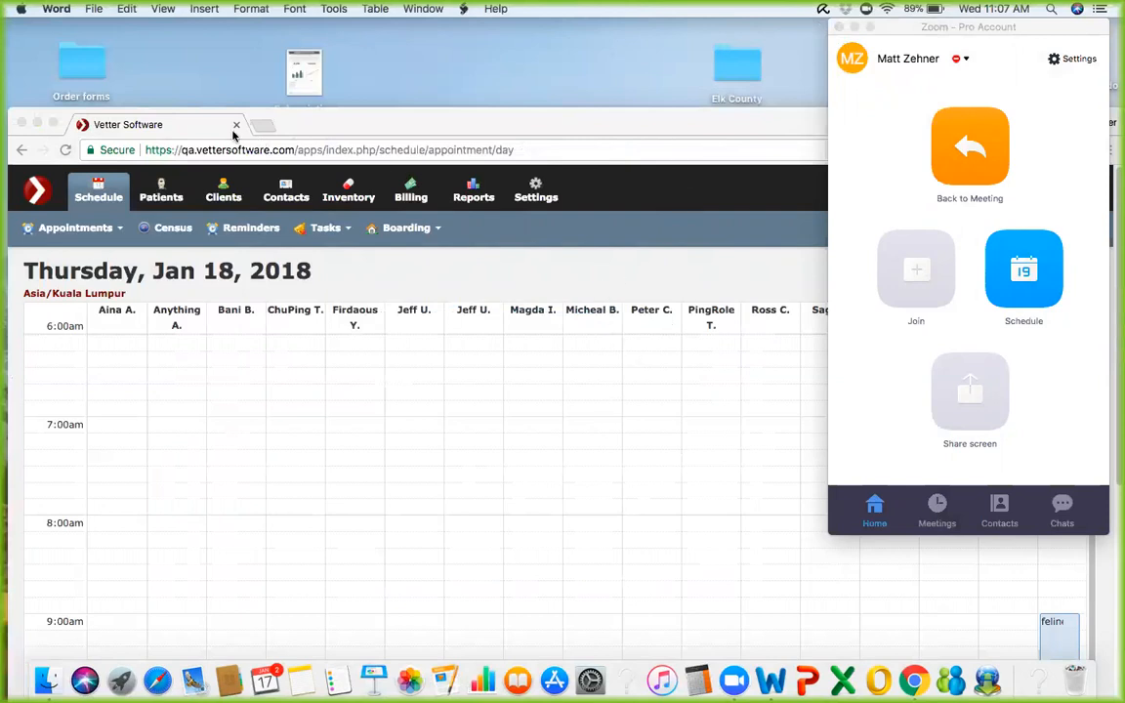
- Switch to the Vetter Software browser window, enlarge it to fill the screen and open the practice's settings page
left_click(54, 122)
left_click(54, 122)
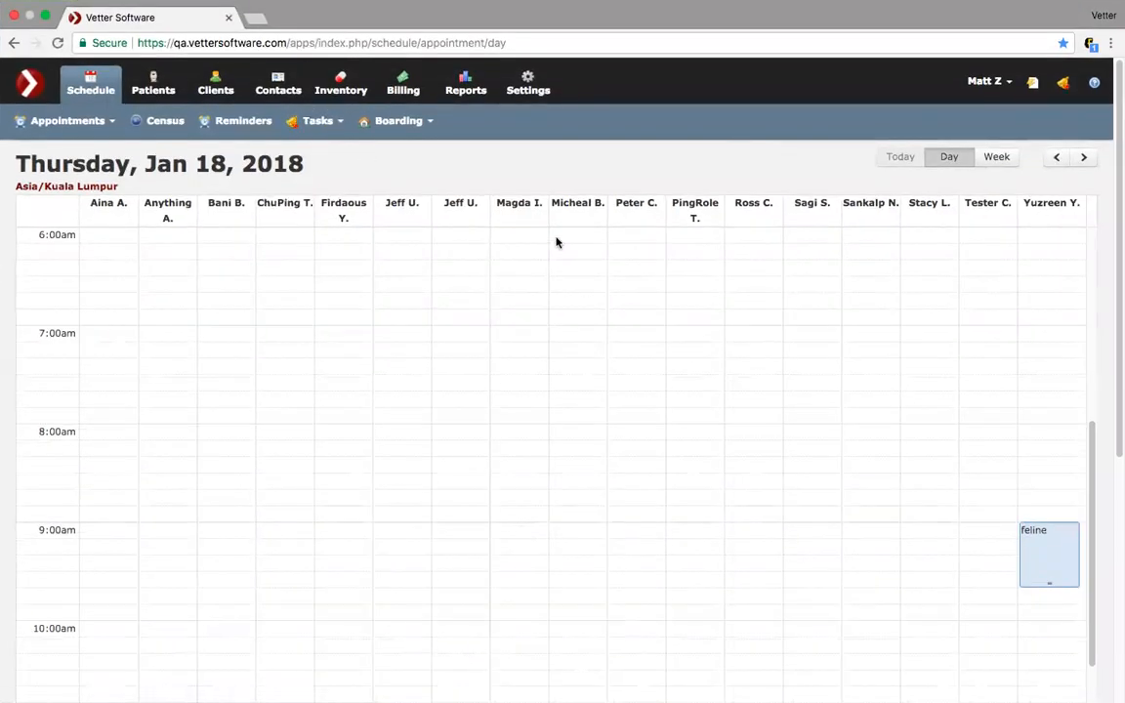
left_click(526, 77)
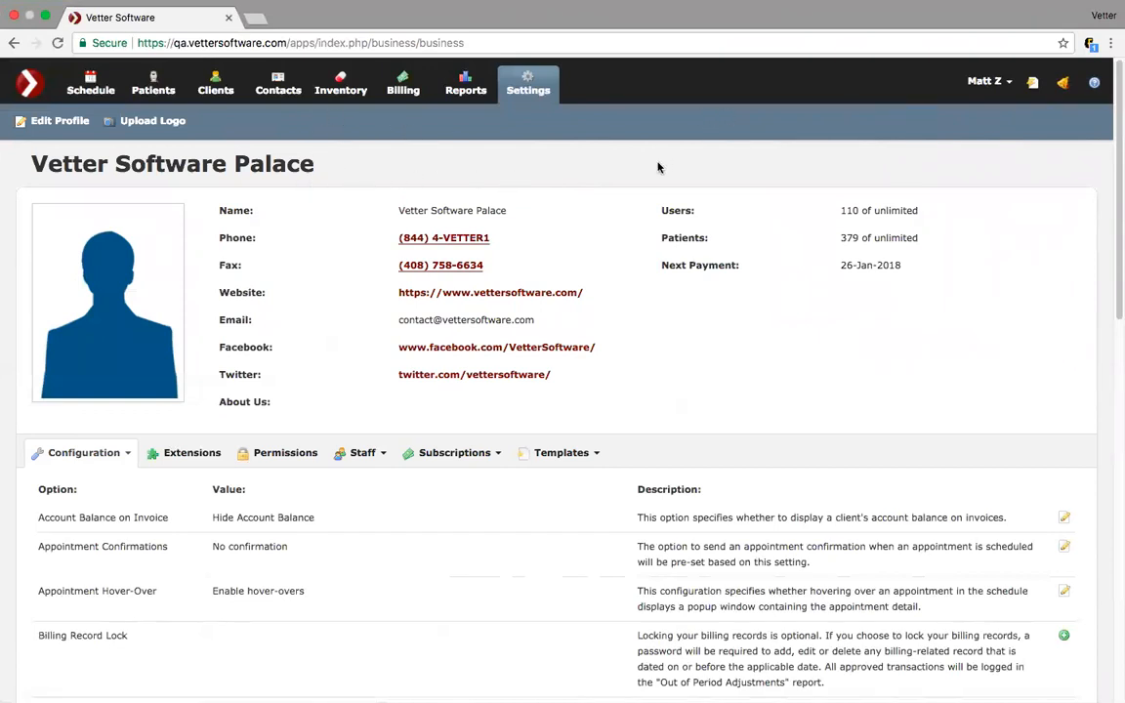
- Examine the practice's settings page, including its profile details, available settings sections and configuration options
left_click(1004, 82)
left_click(1004, 82)
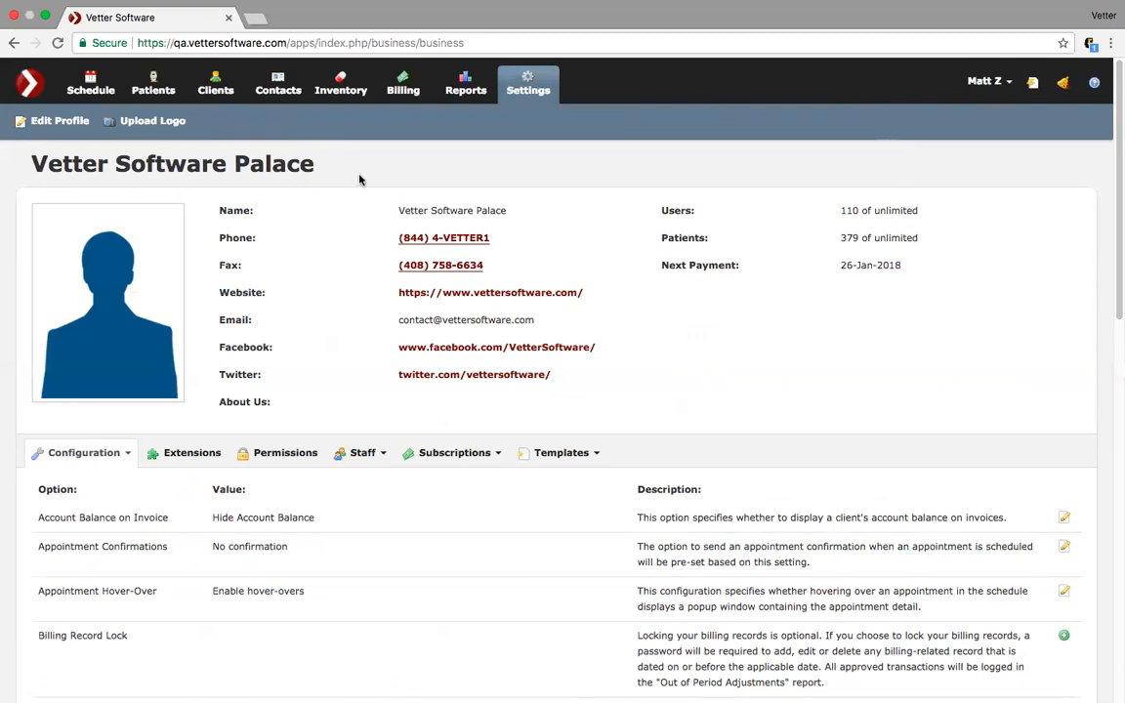
scroll(359, 171, "down", 1)
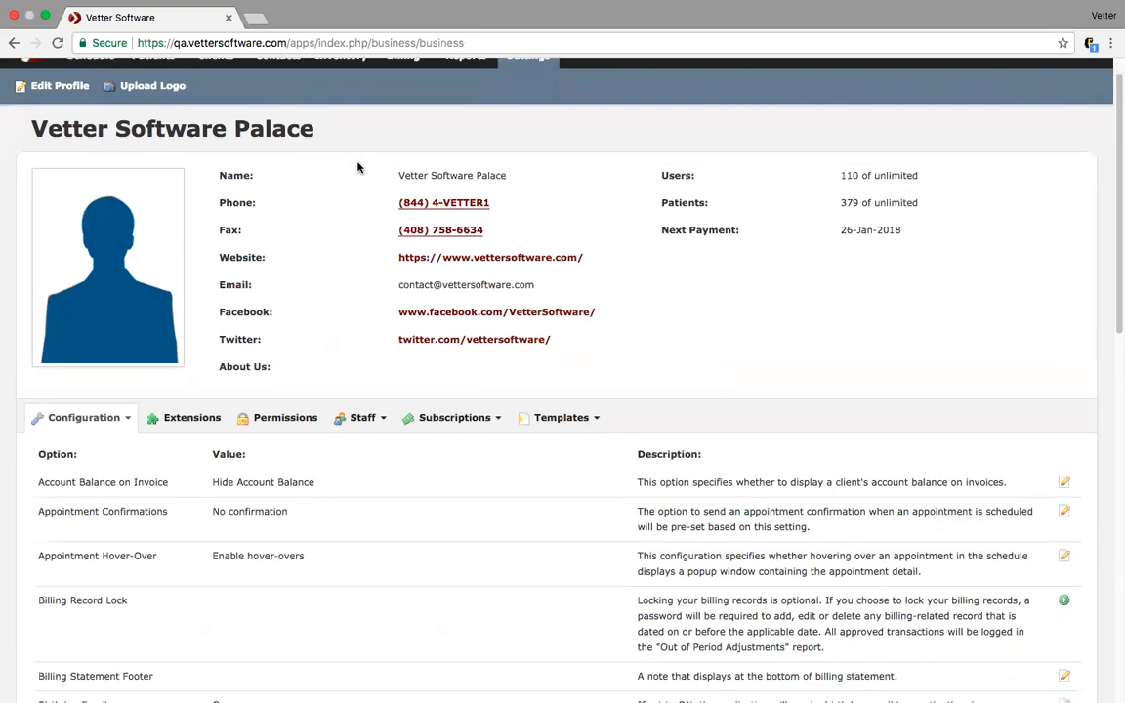
scroll(359, 168, "up", 1)
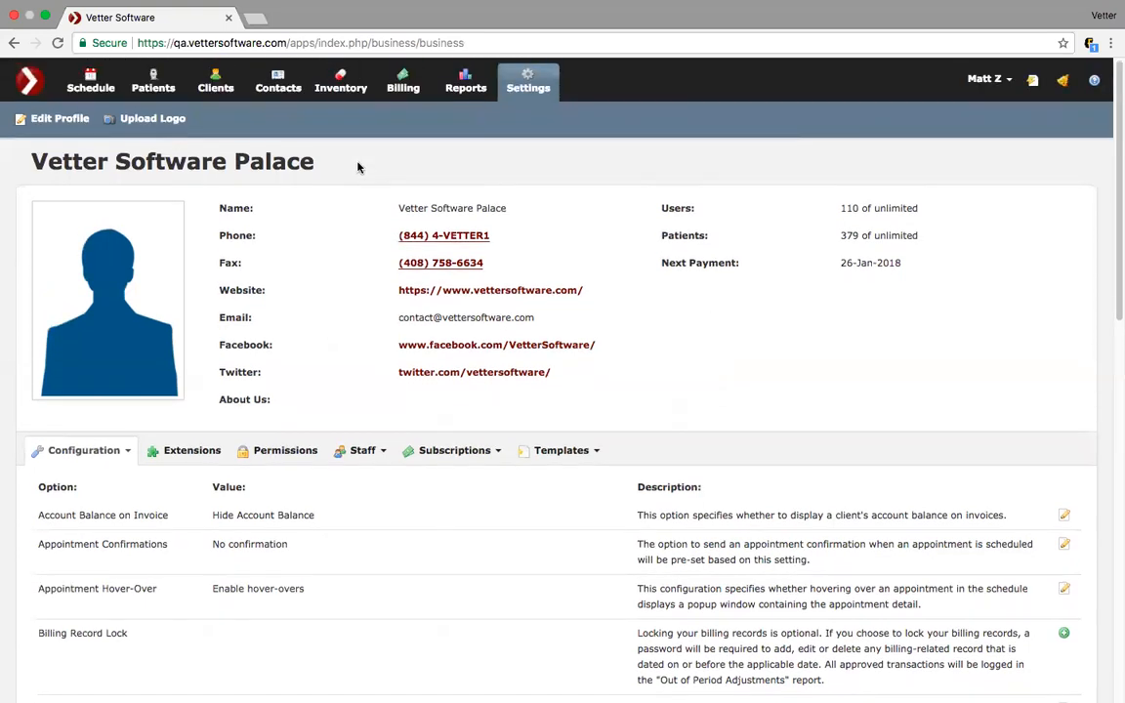
scroll(359, 168, "down", 4)
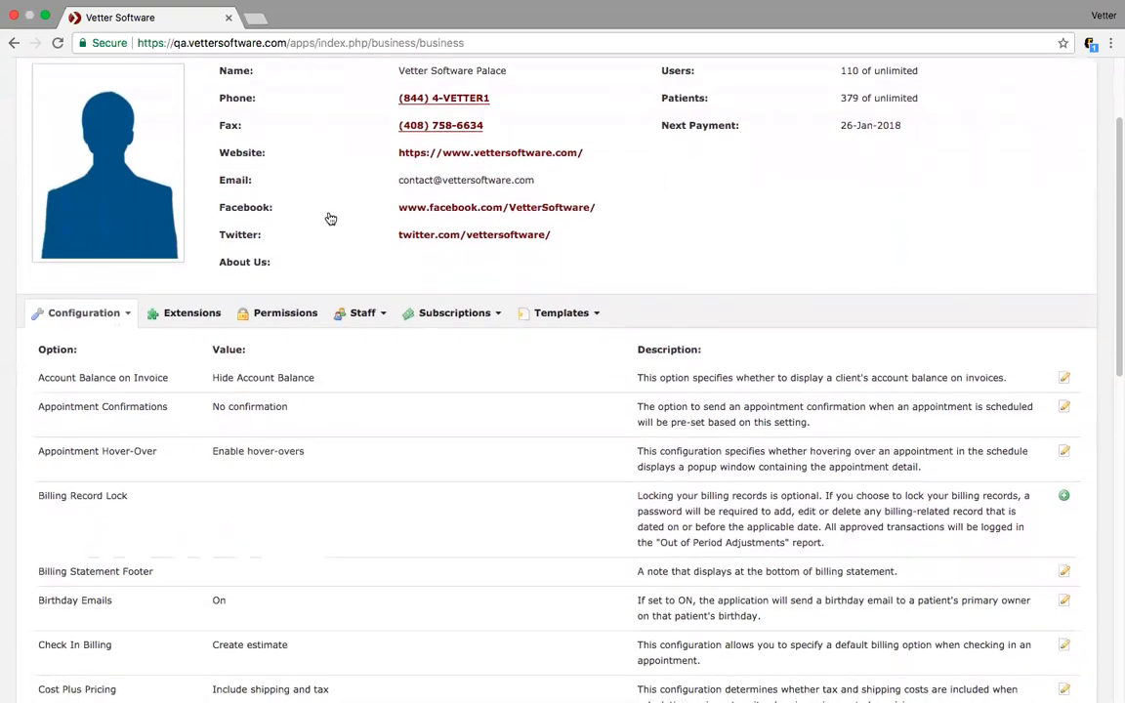
scroll(330, 219, "up", 2)
scroll(330, 218, "up", 1)
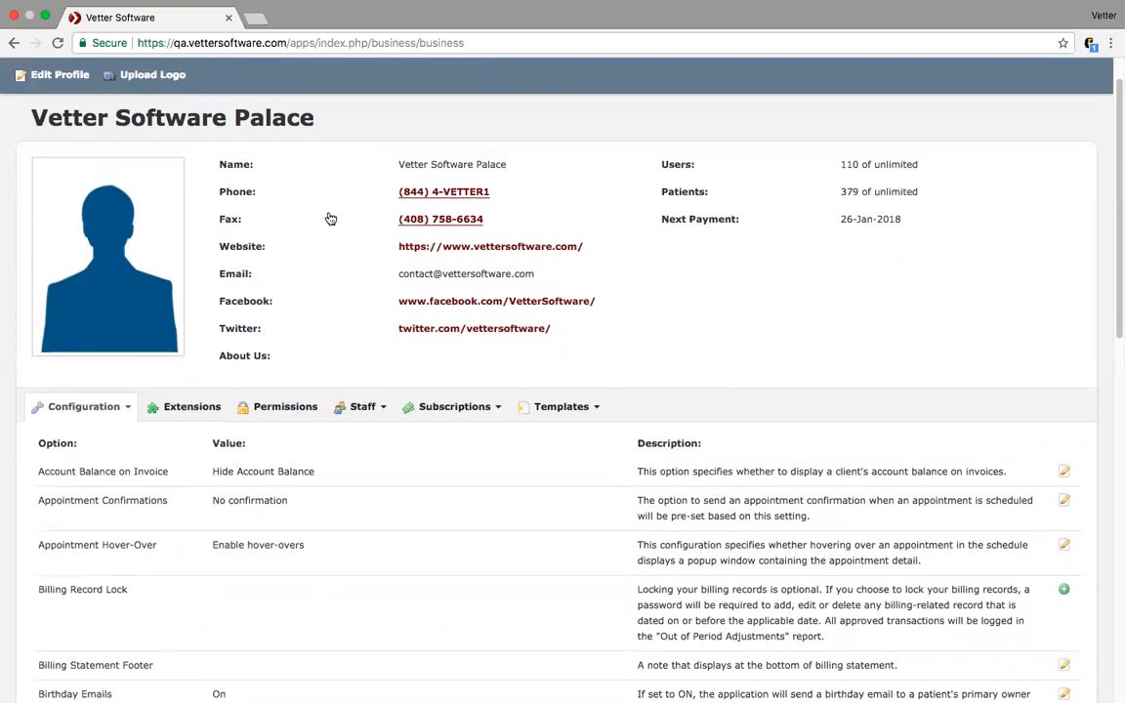
scroll(330, 219, "down", 3)
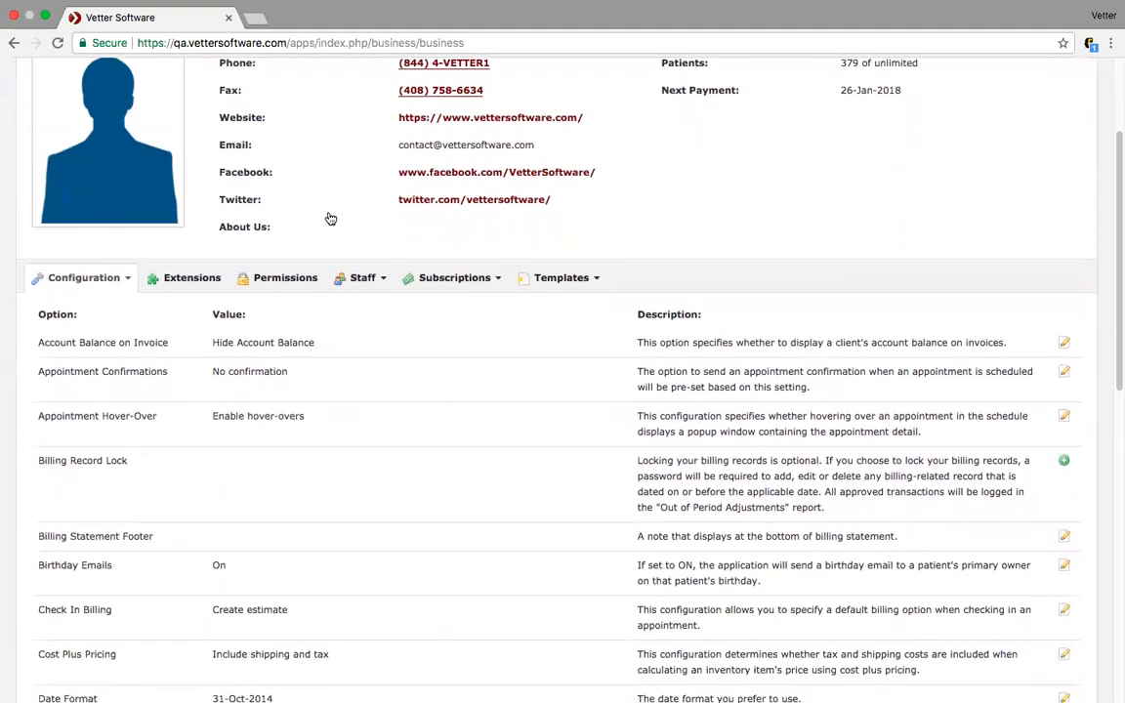
scroll(330, 219, "up", 2)
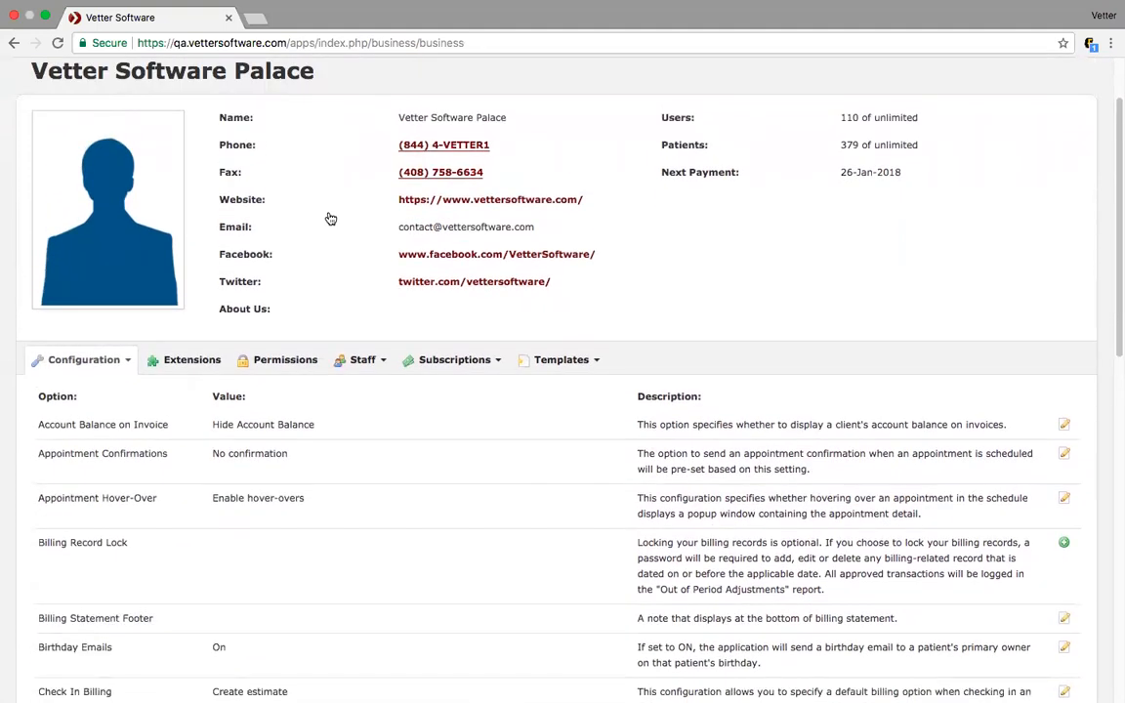
scroll(330, 218, "down", 3)
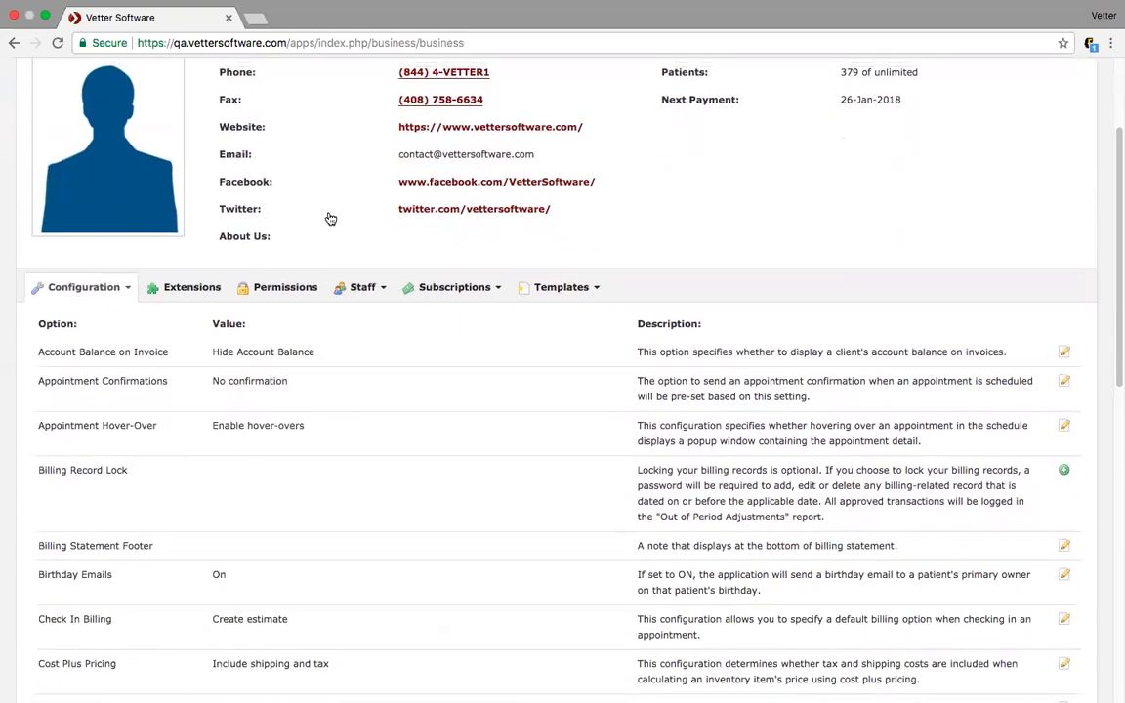
scroll(328, 217, "up", 5)
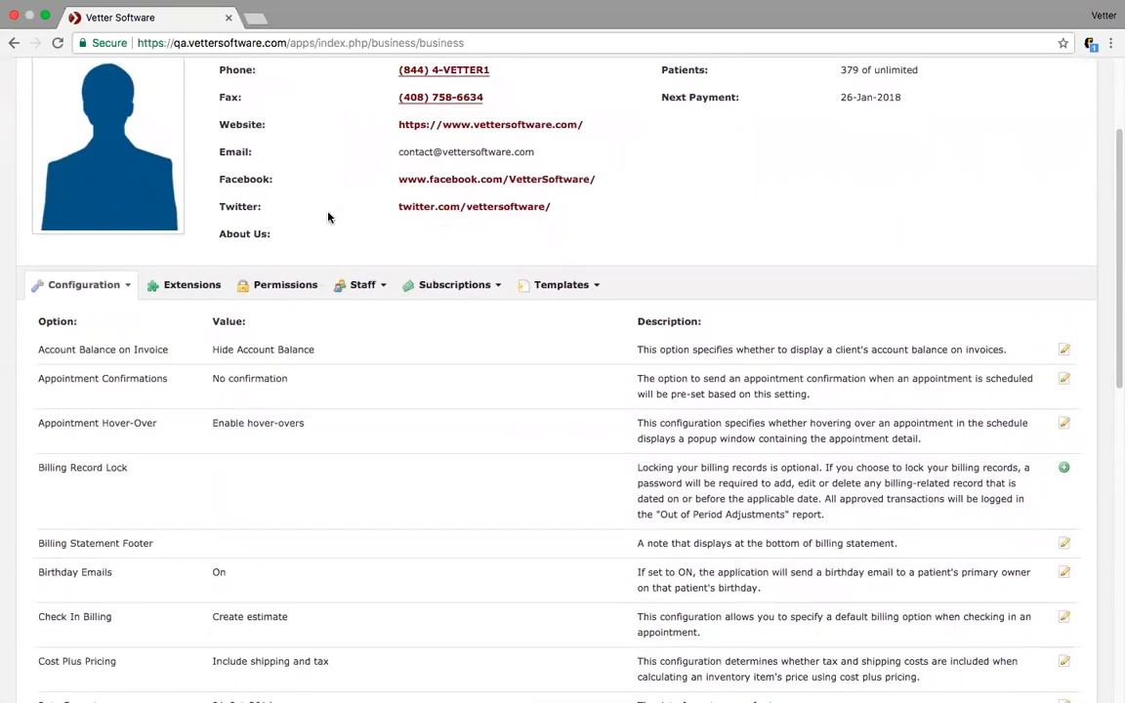
scroll(326, 216, "down", 5)
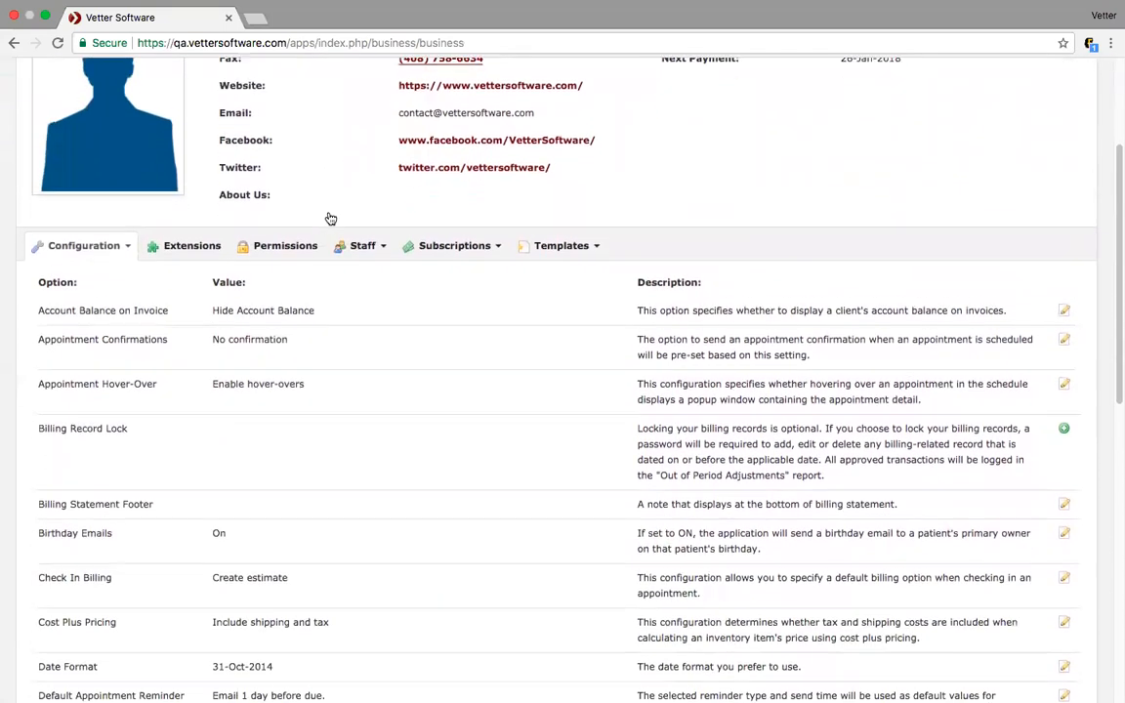
- Open the practice's general configurations list, then switch to its email defaults and look through the listed emails
left_click(124, 197)
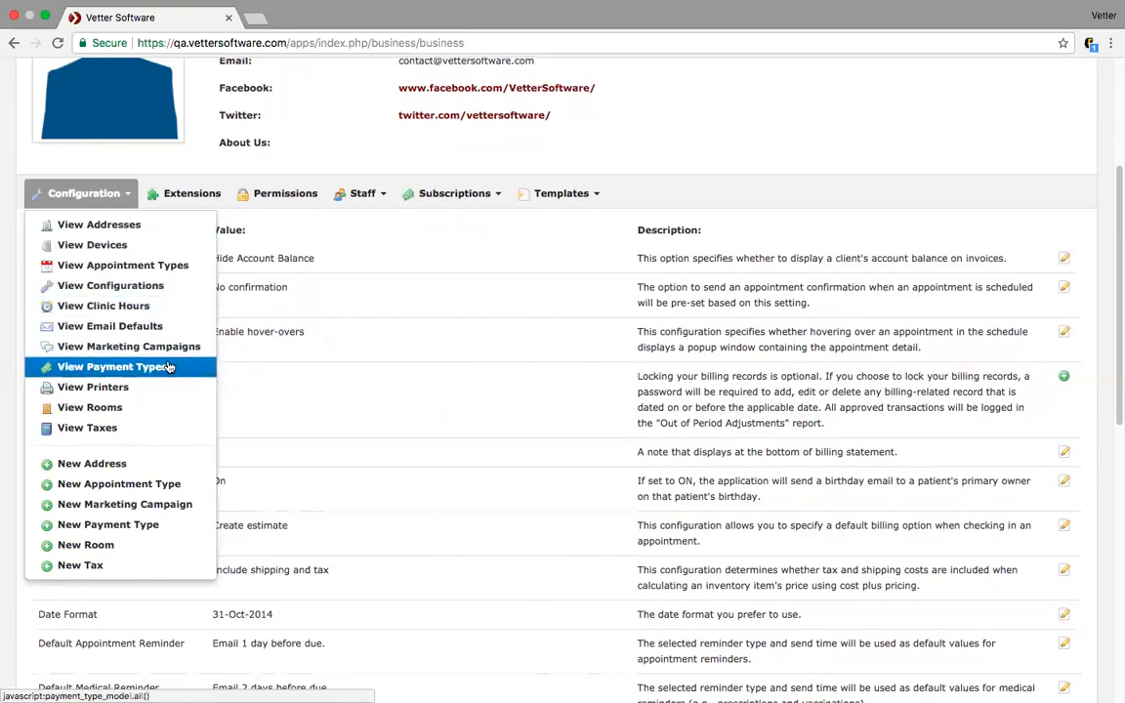
left_click(166, 286)
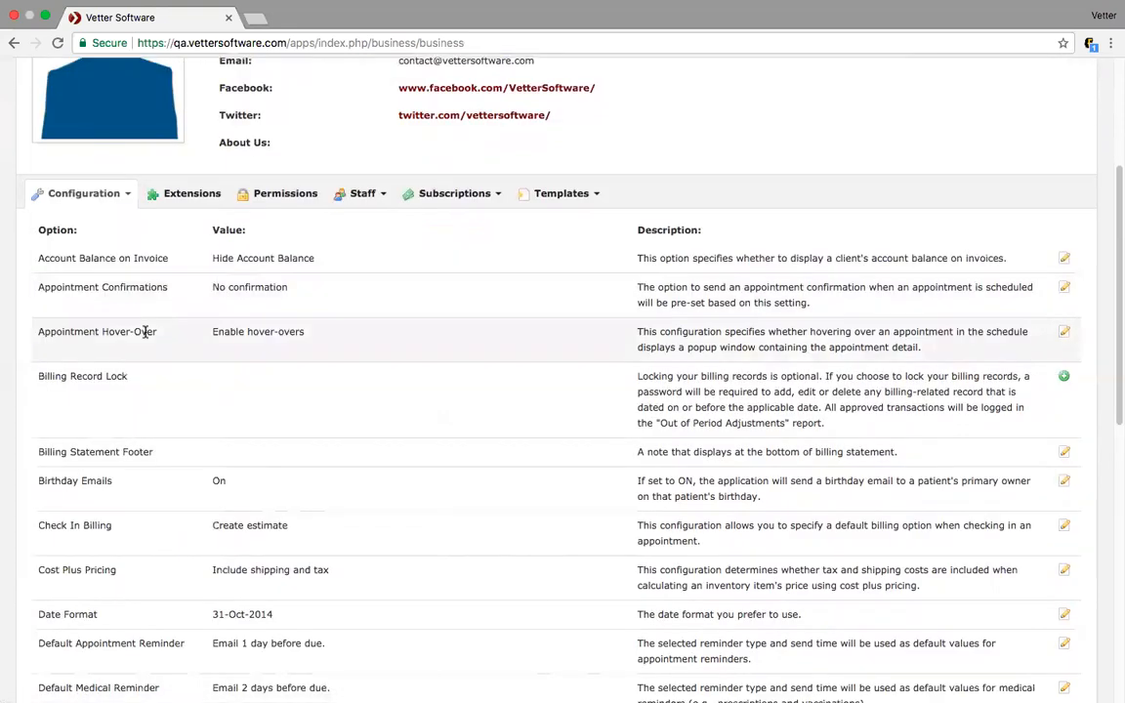
scroll(144, 332, "down", 1)
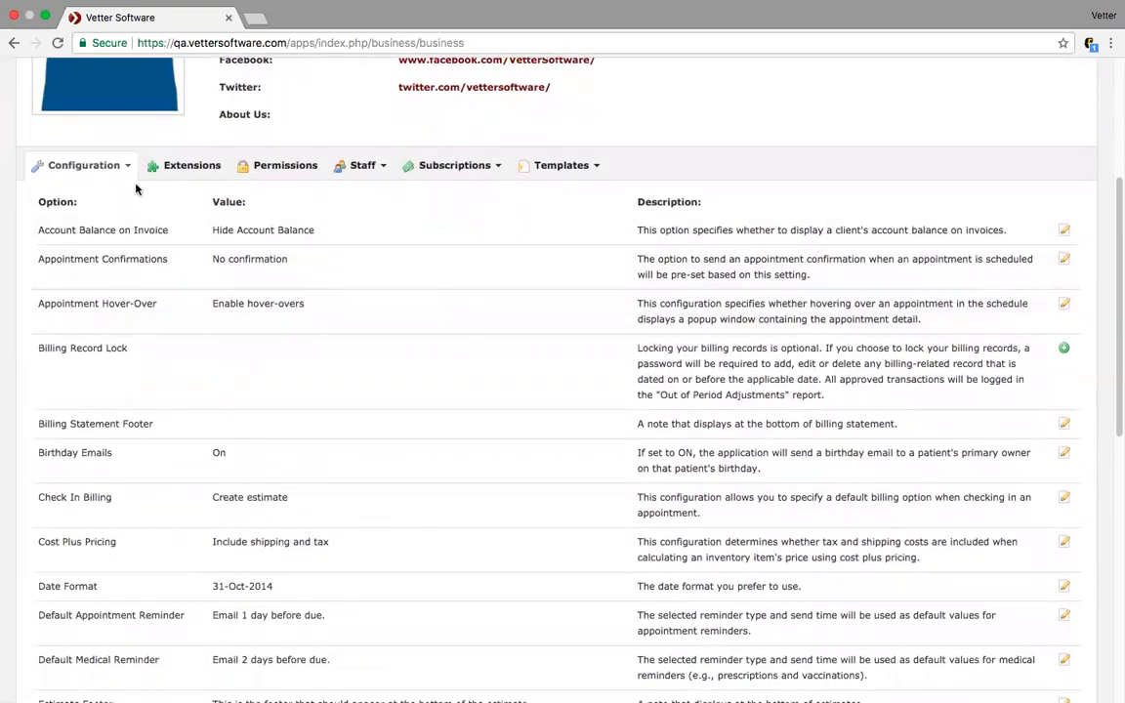
left_click(130, 167)
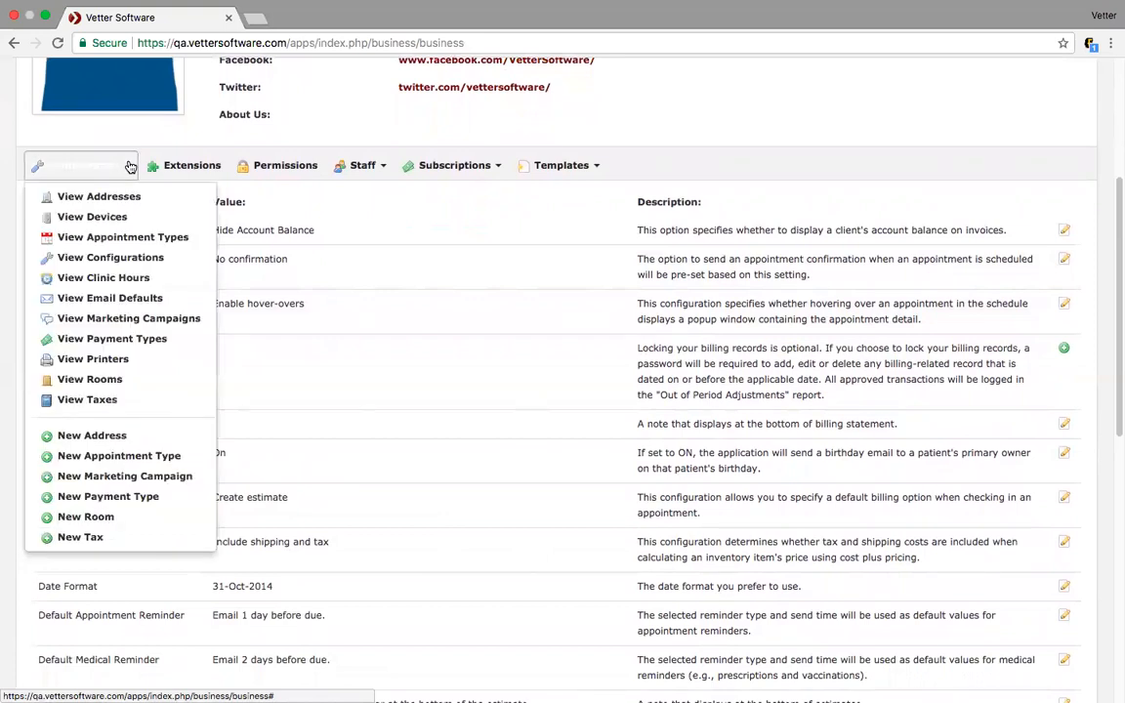
left_click(116, 301)
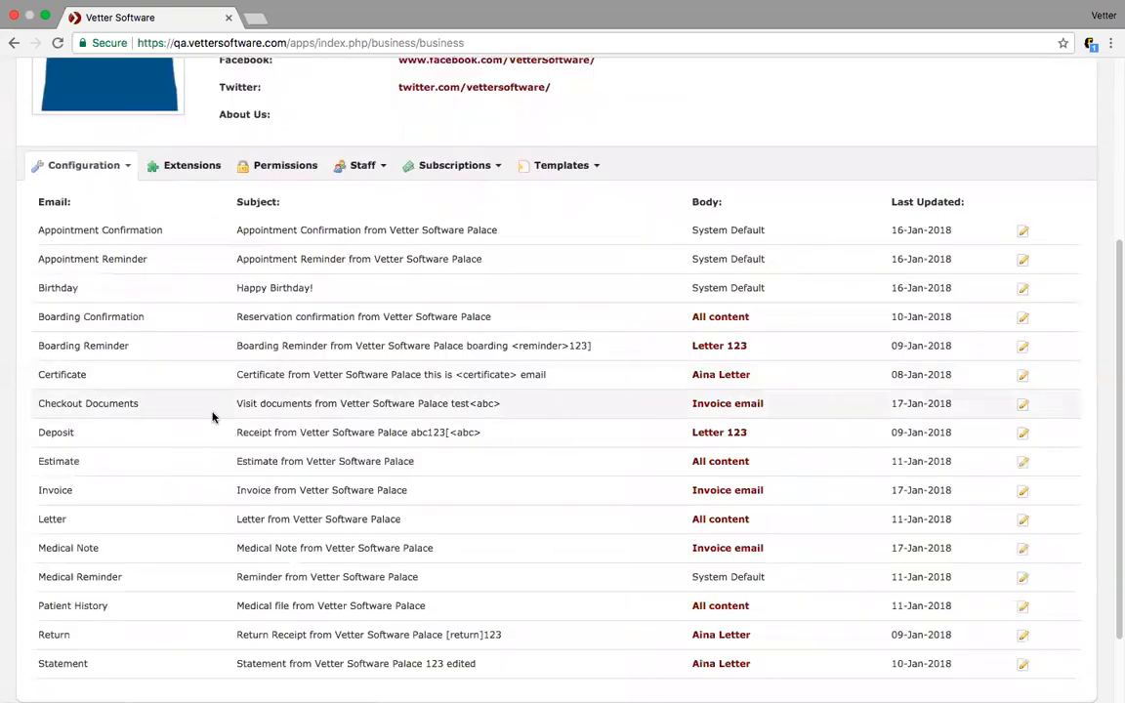
scroll(196, 416, "down", 2)
scroll(213, 417, "down", 1)
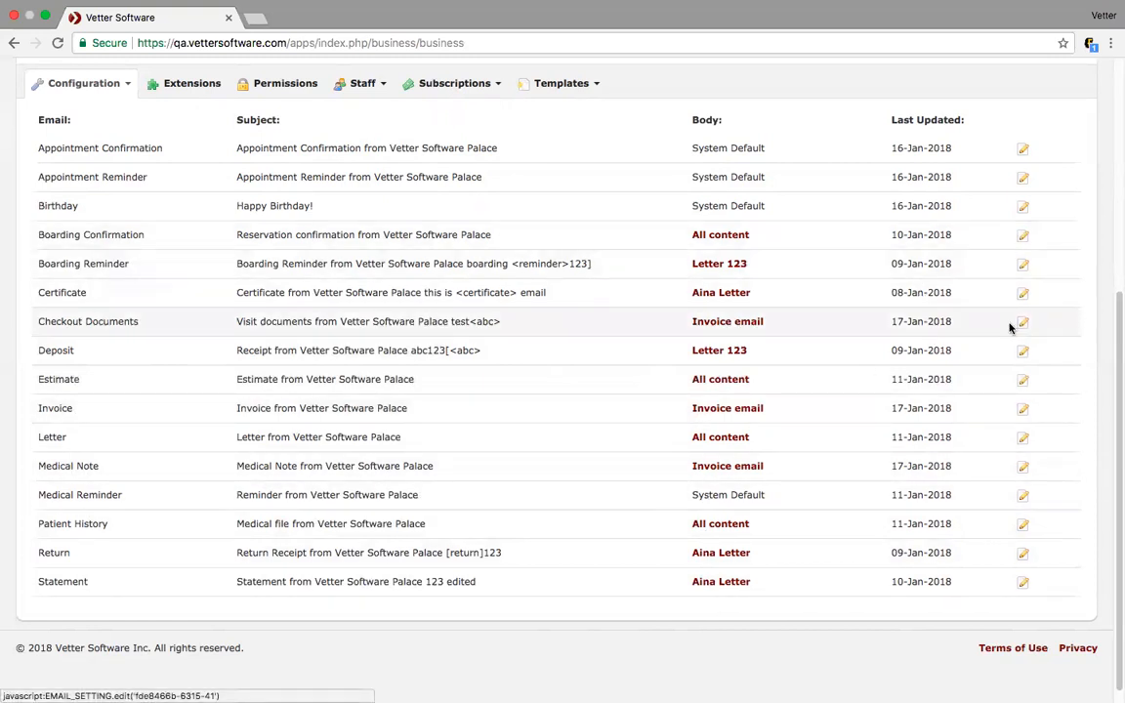
- Open the Birthday email default for editing and check which letter templates are available for its body
left_click(1024, 208)
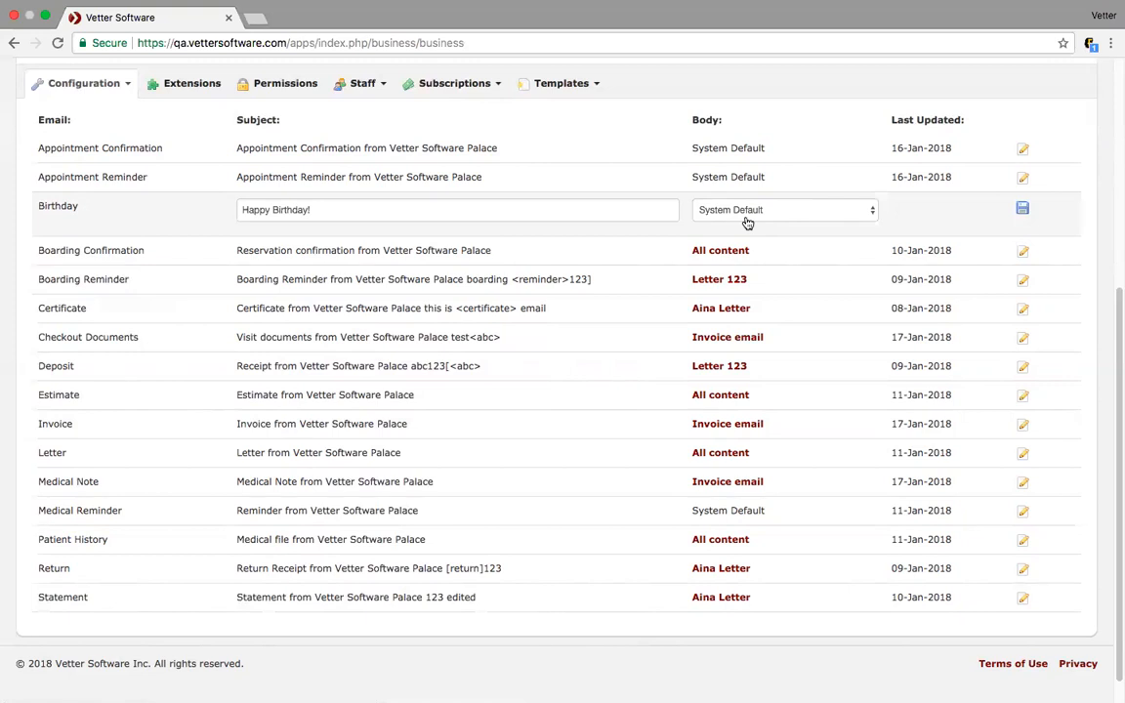
left_click(873, 213)
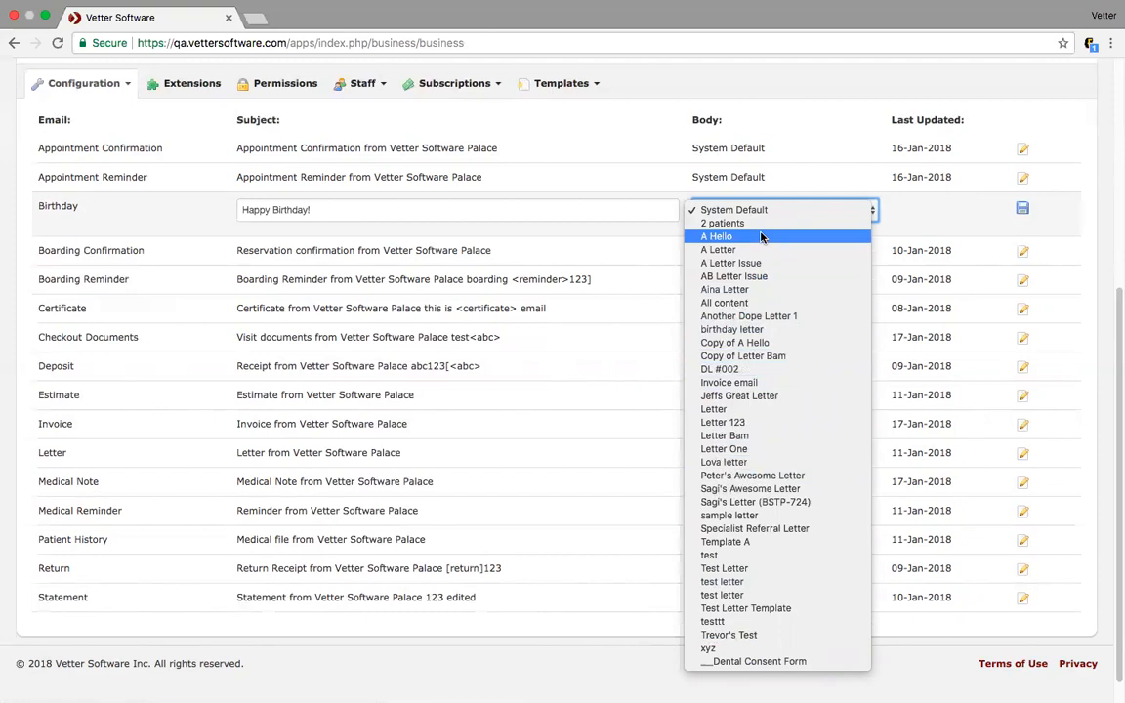
left_click(781, 181)
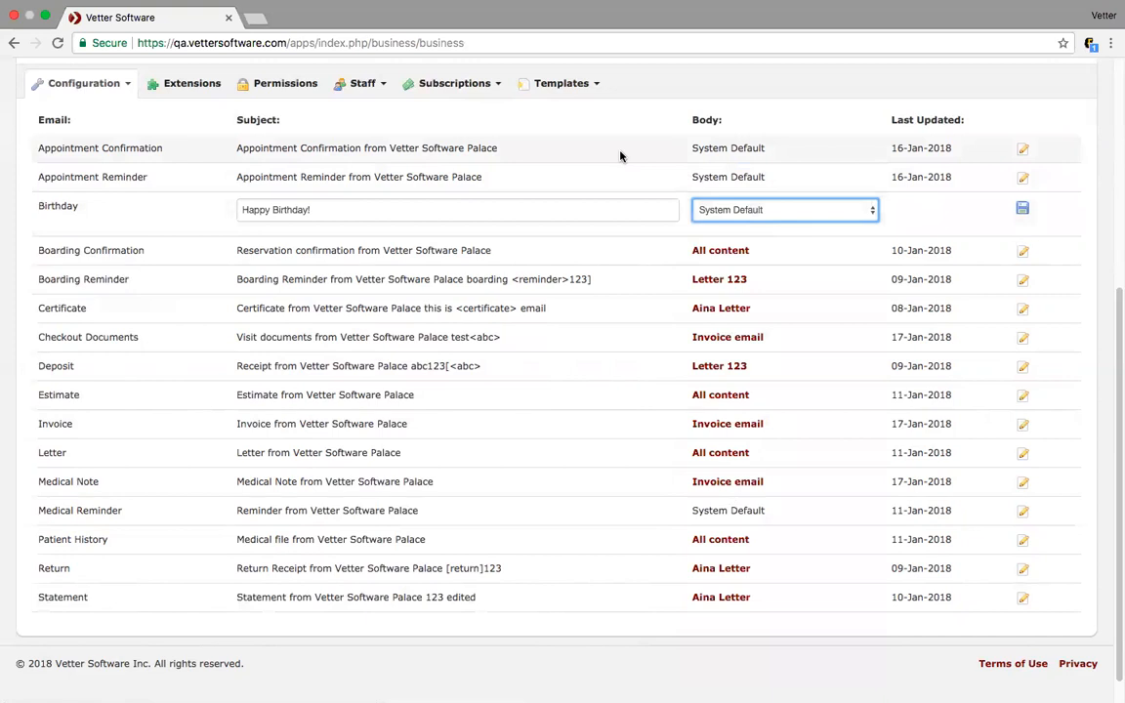
- Create a new template of type Letter titled "Appointment confirmation" and save it
left_click(598, 87)
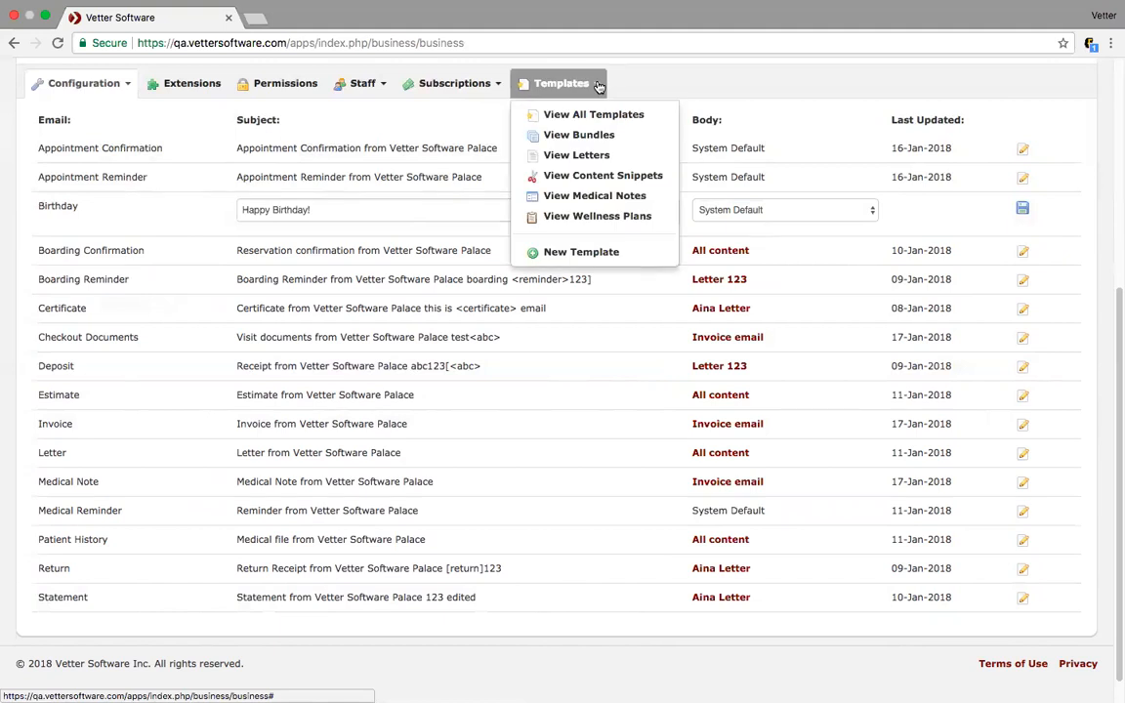
left_click(567, 254)
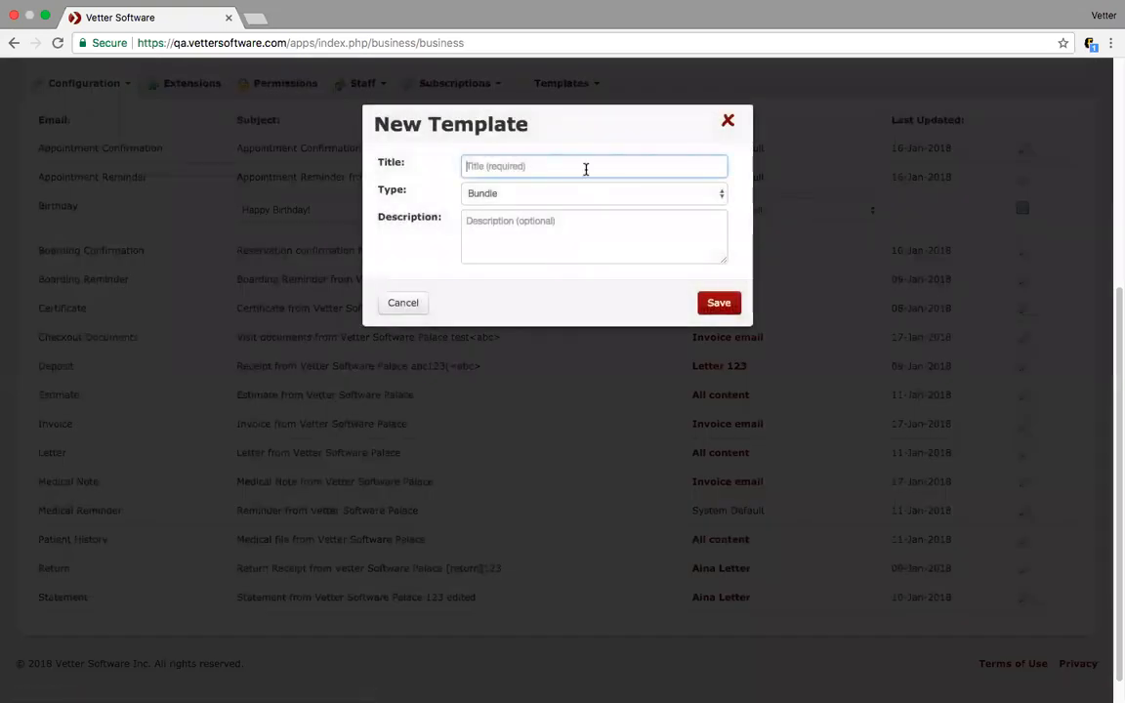
type("Sample")
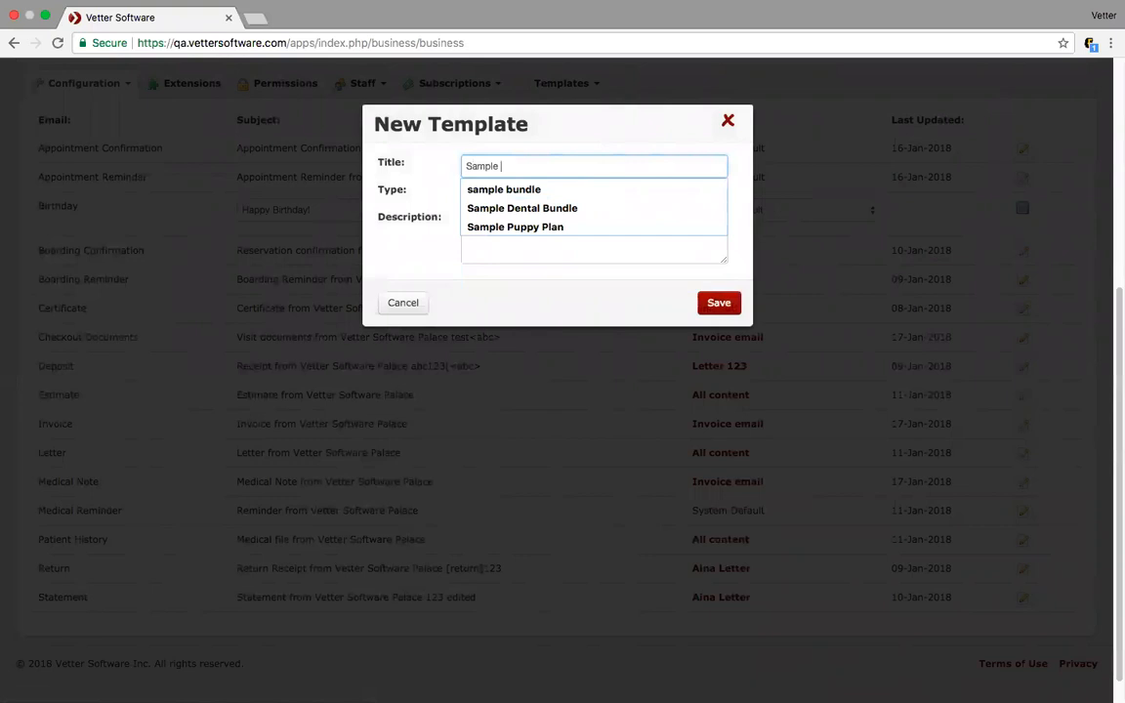
key("BackSpace")
key("BackSpace")
key("BackSpace")
key("BackSpace")
key("BackSpace")
type("Appointment confirmation")
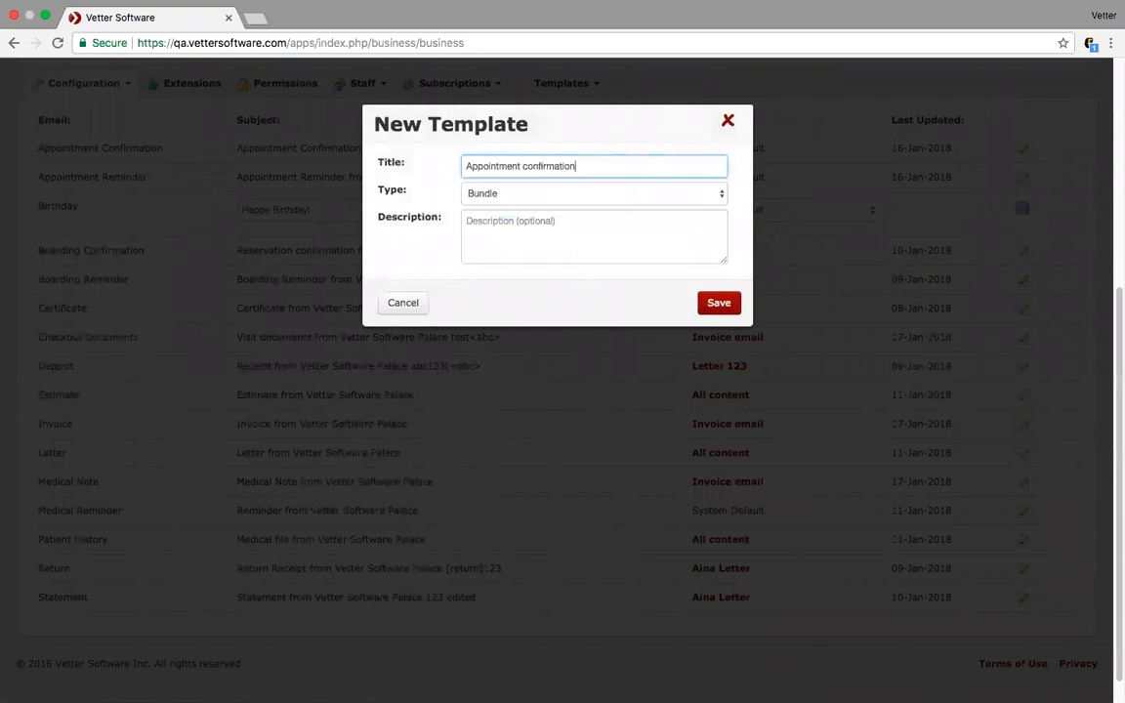
left_click(652, 197)
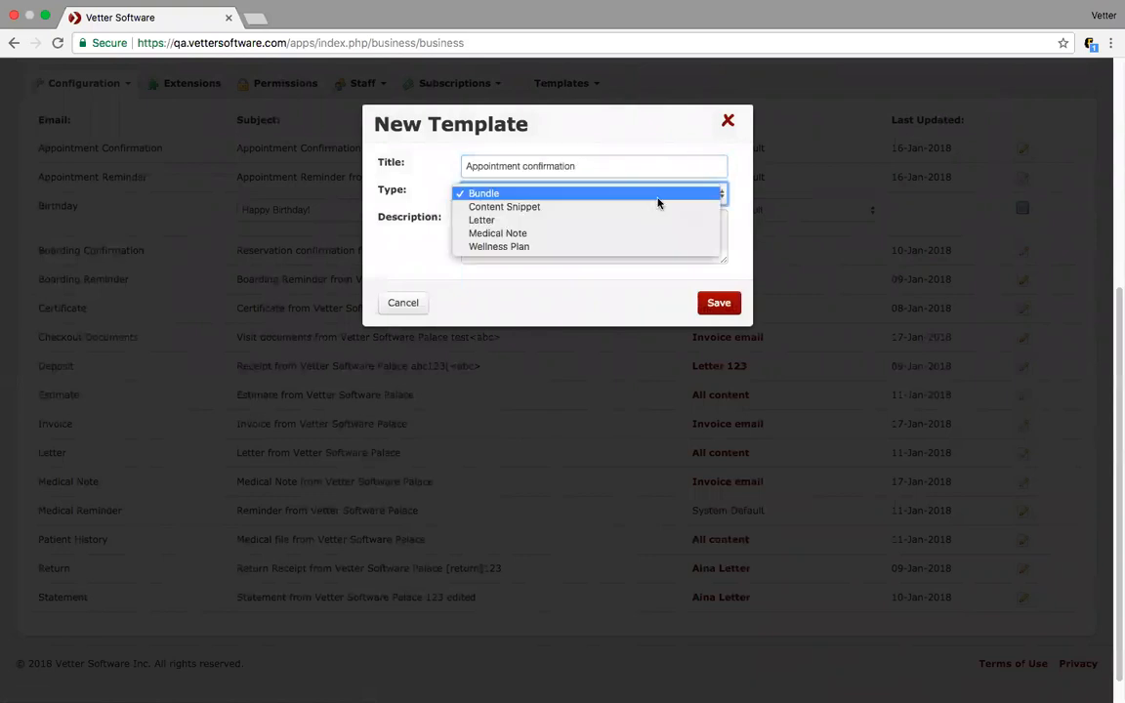
left_click(644, 226)
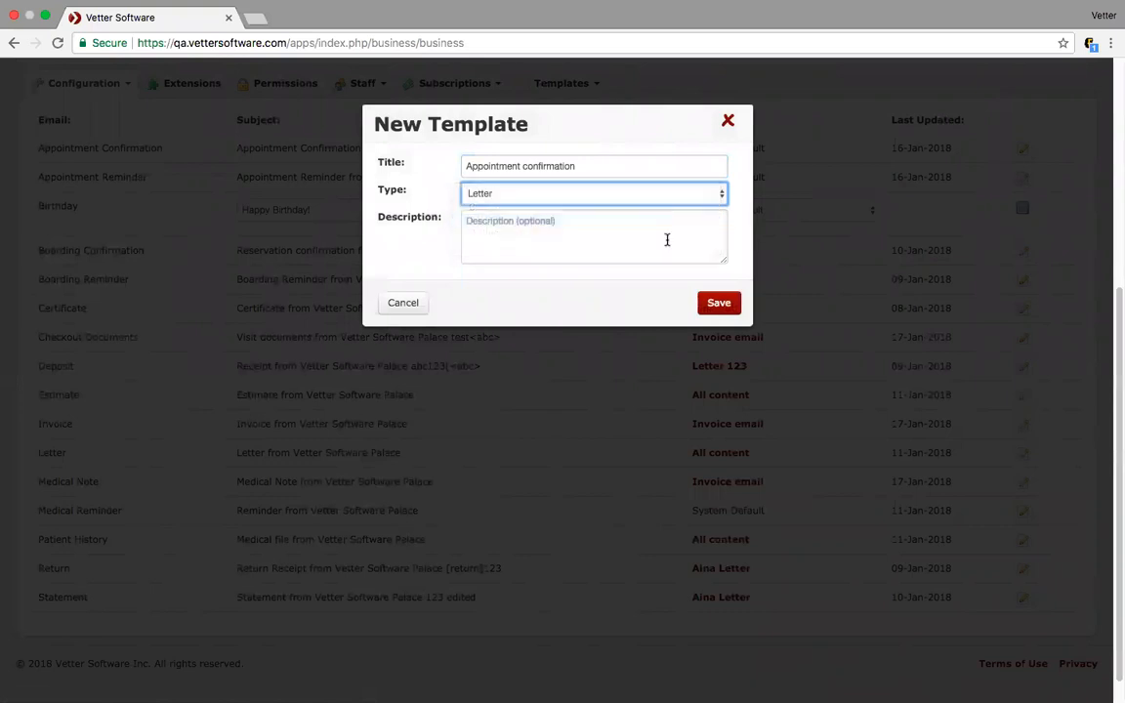
left_click(719, 302)
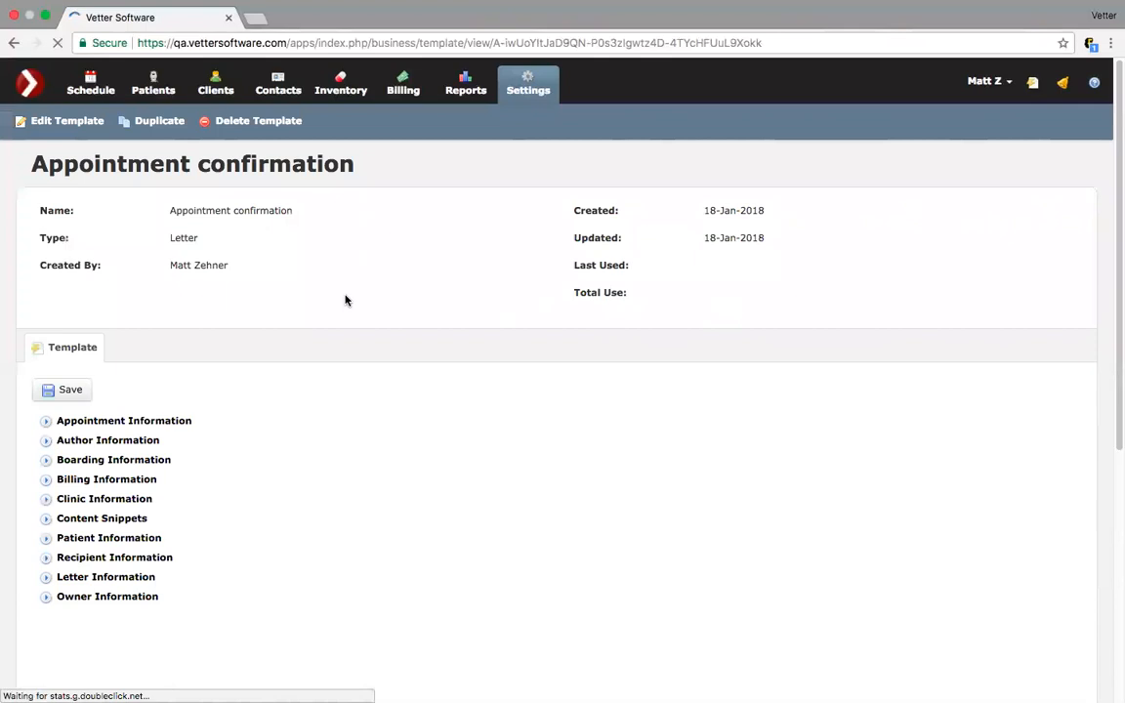
- Examine the placeholder fields offered under Appointment, Boarding, Billing and Clinic Information for the letter template
scroll(213, 415, "down", 3)
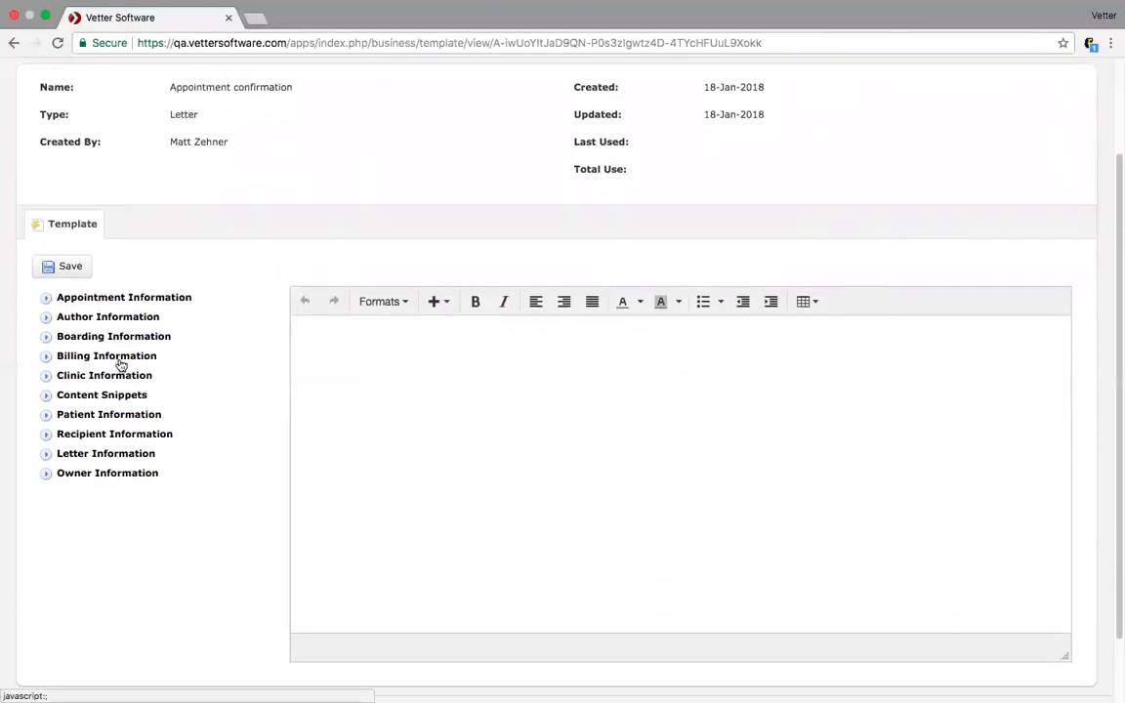
left_click(44, 301)
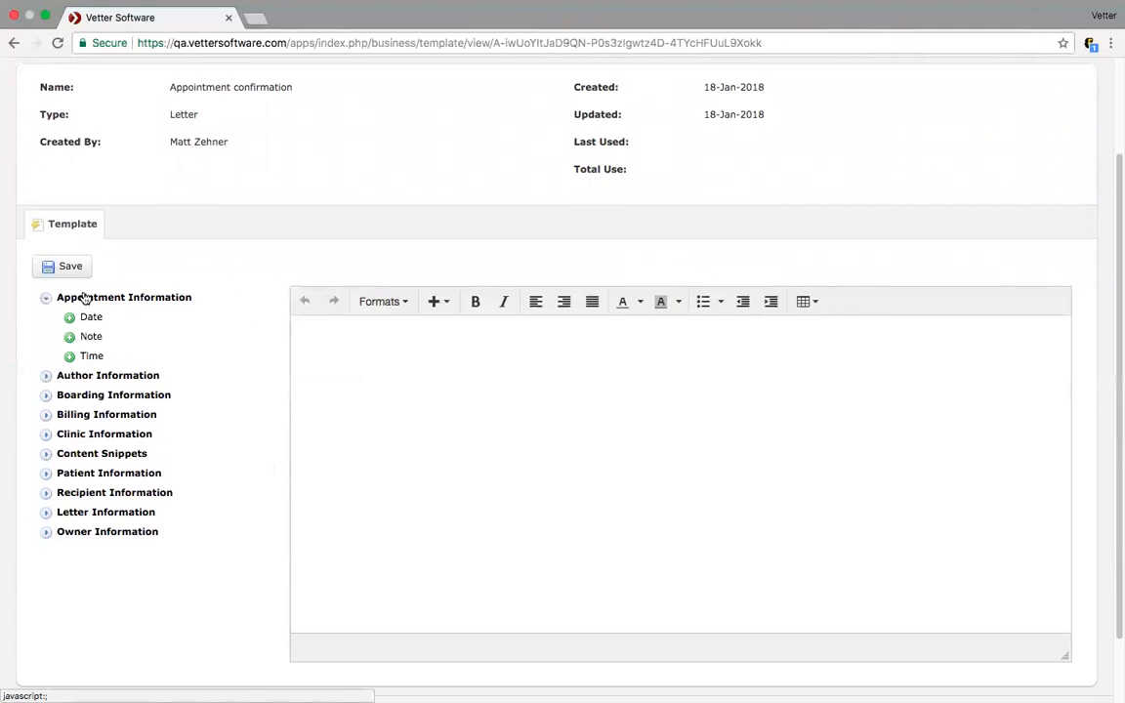
left_click(45, 394)
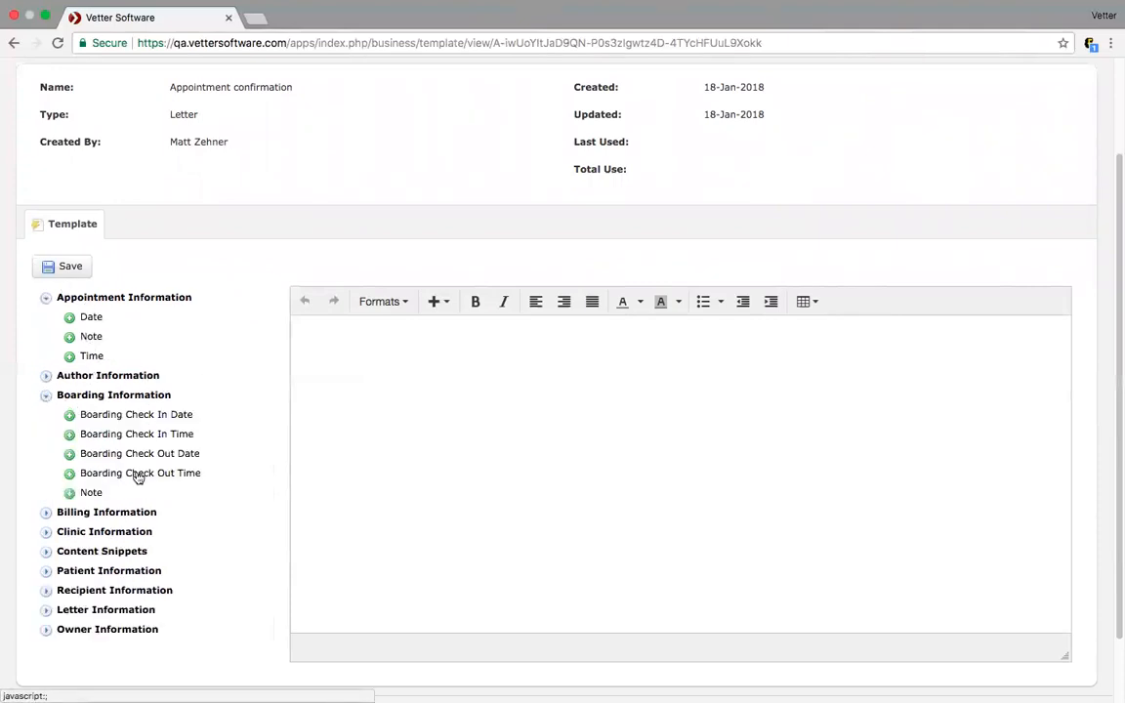
scroll(137, 479, "down", 2)
scroll(137, 479, "down", 1)
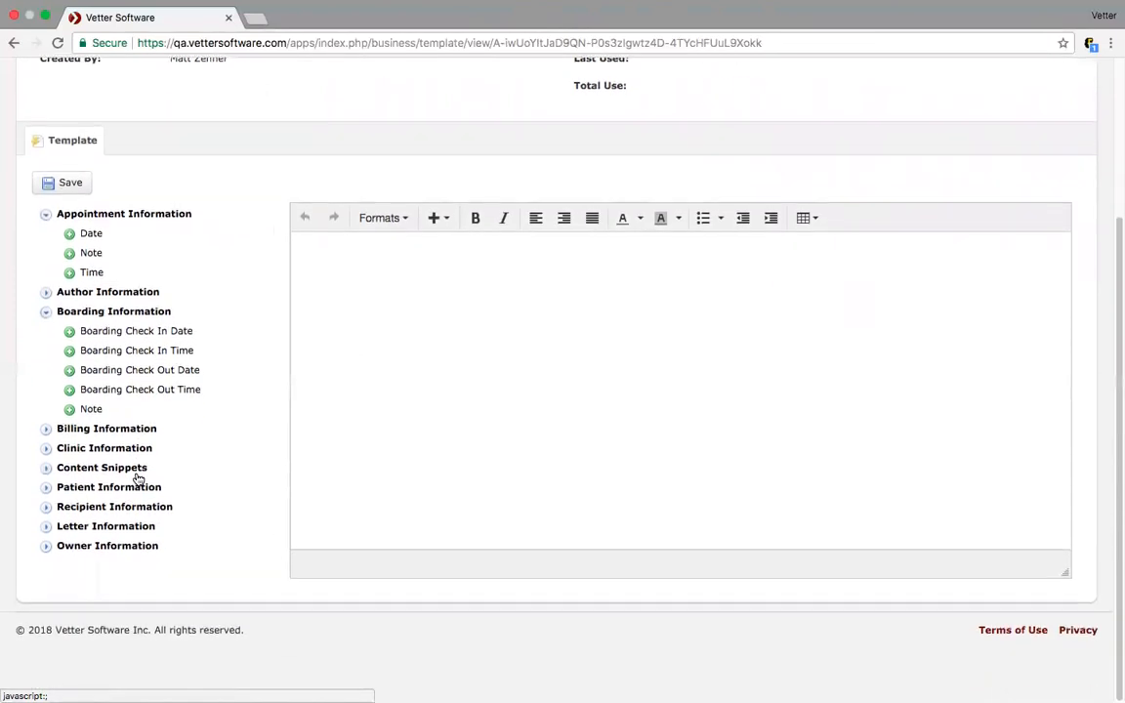
left_click(46, 432)
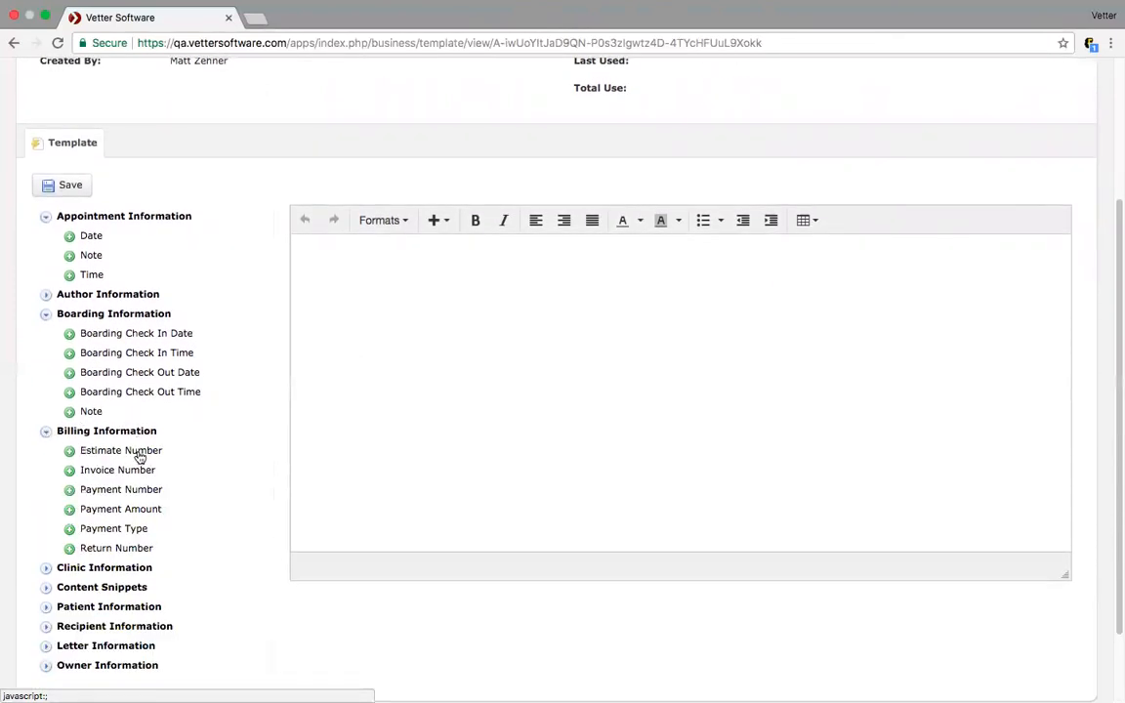
scroll(114, 529, "down", 3)
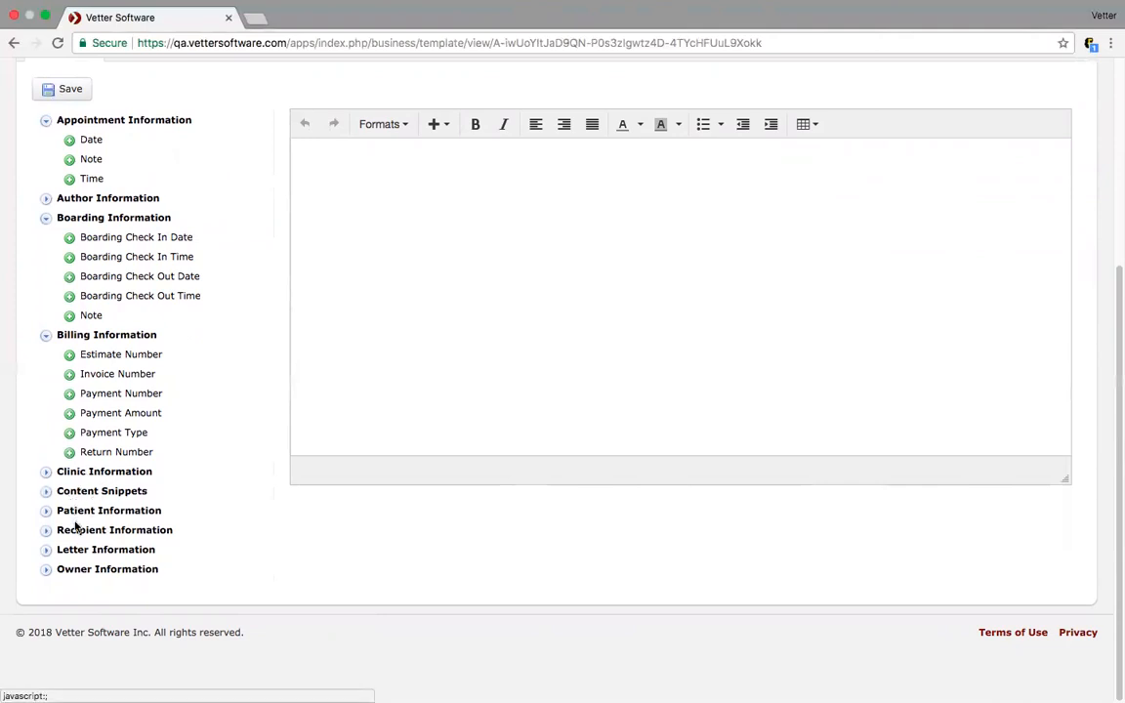
left_click(49, 472)
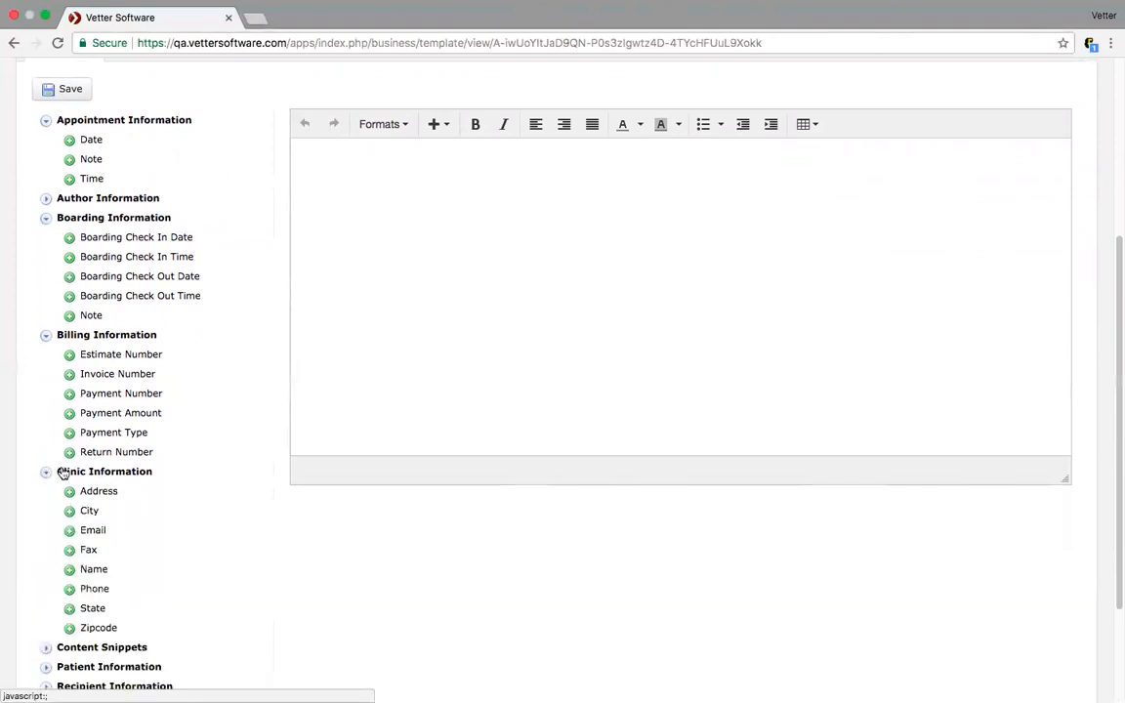
left_click(49, 474)
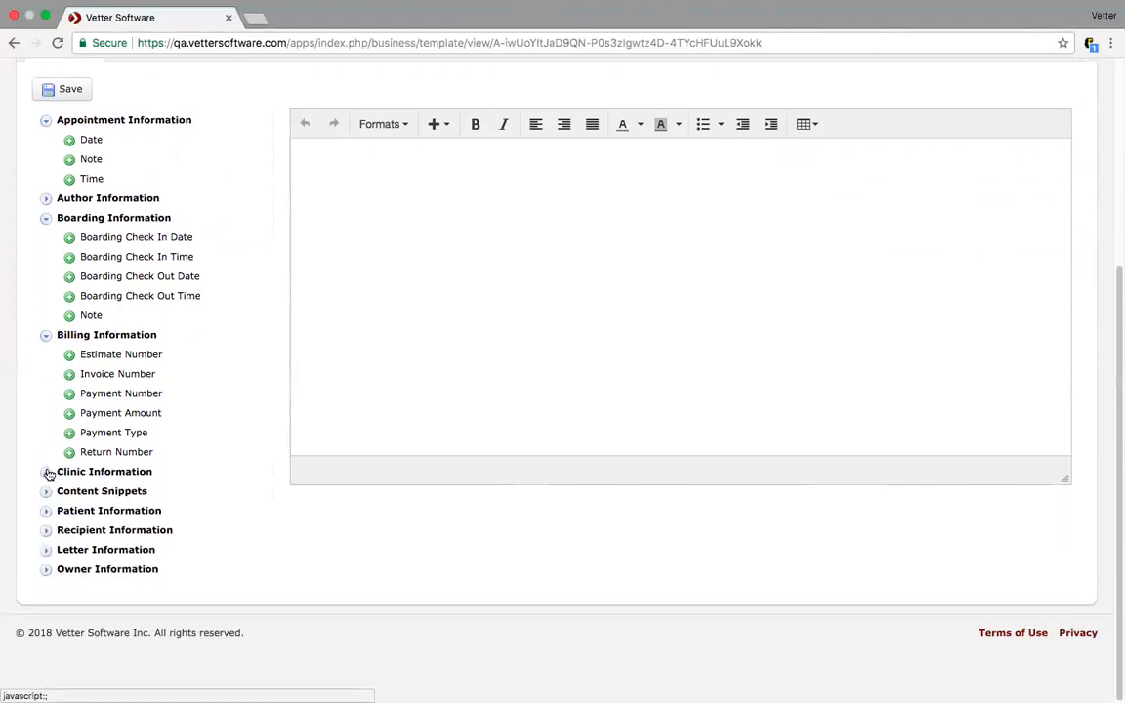
- Check the Author and Patient Information placeholder fields, and collapse every expanded field group except Appointment Information
left_click(48, 201)
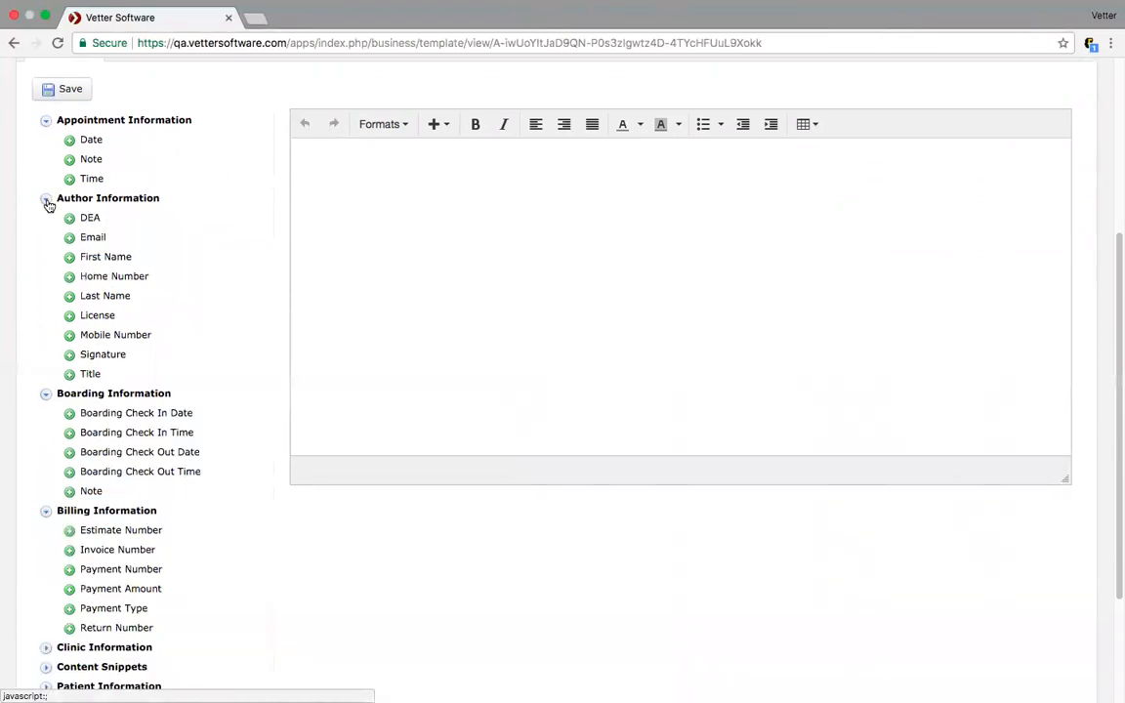
left_click(46, 201)
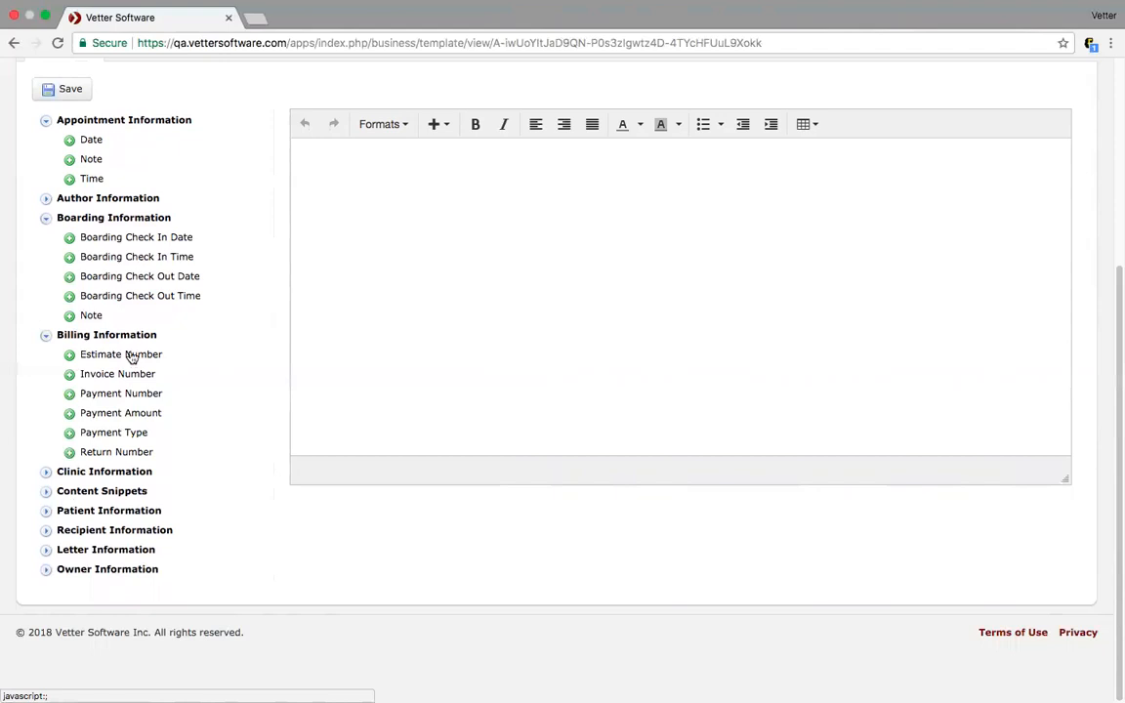
left_click(49, 513)
scroll(151, 527, "down", 3)
scroll(153, 527, "down", 1)
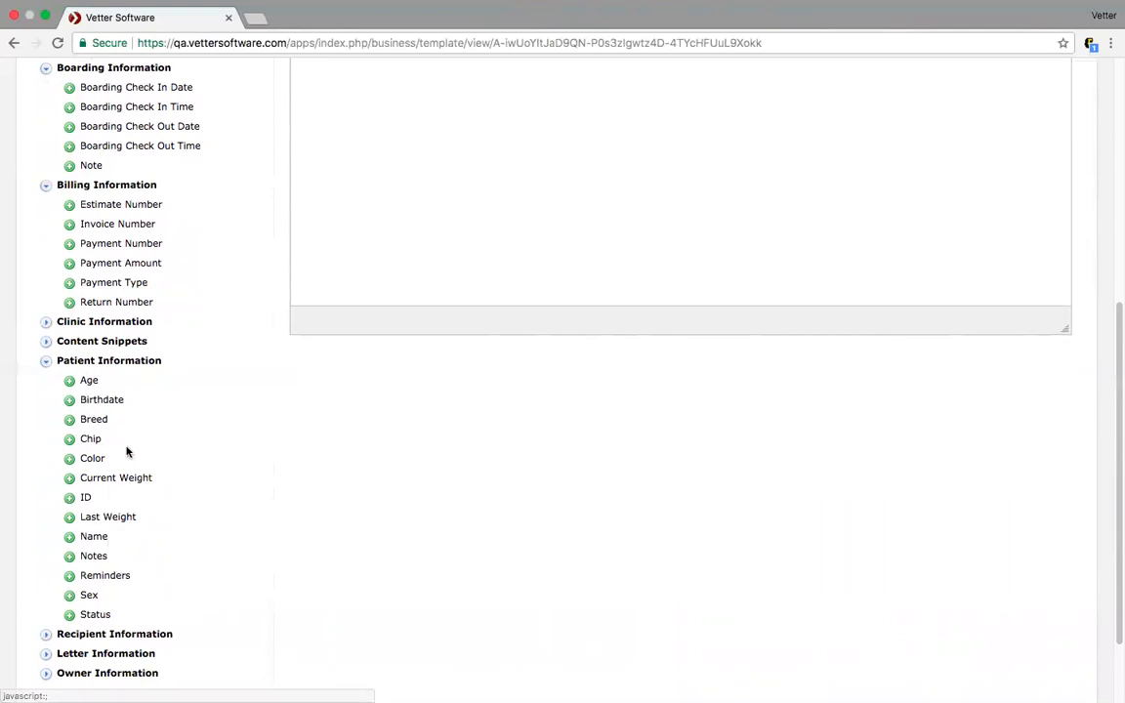
scroll(126, 451, "up", 2)
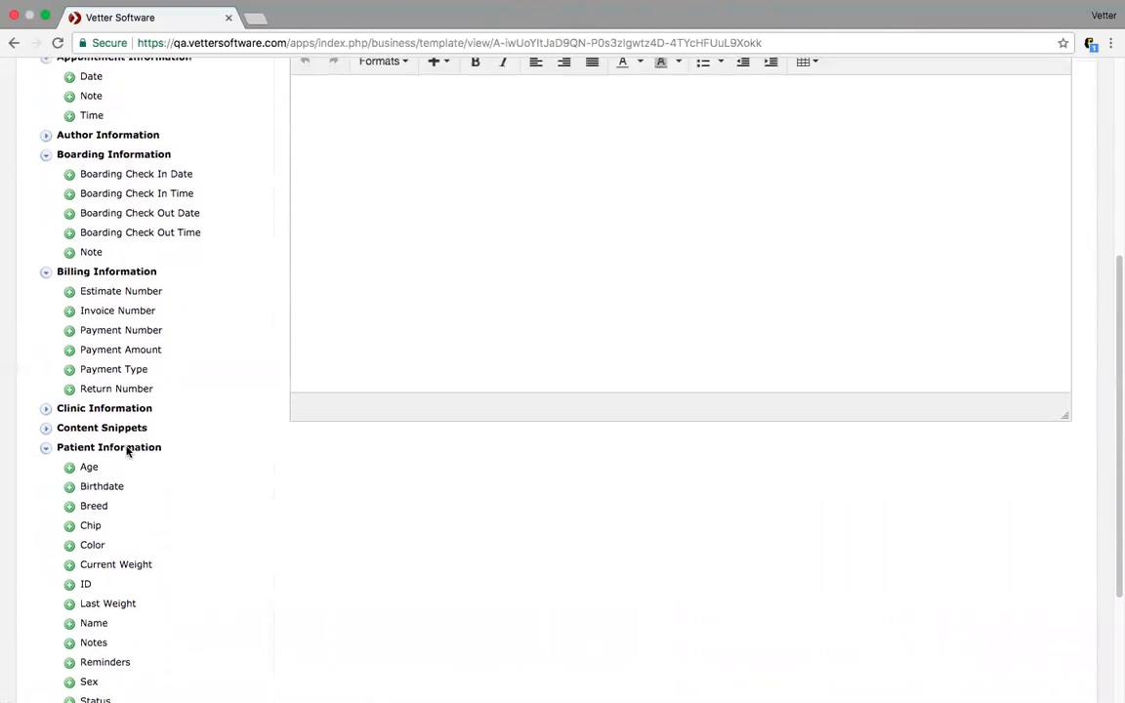
left_click(48, 451)
left_click(47, 333)
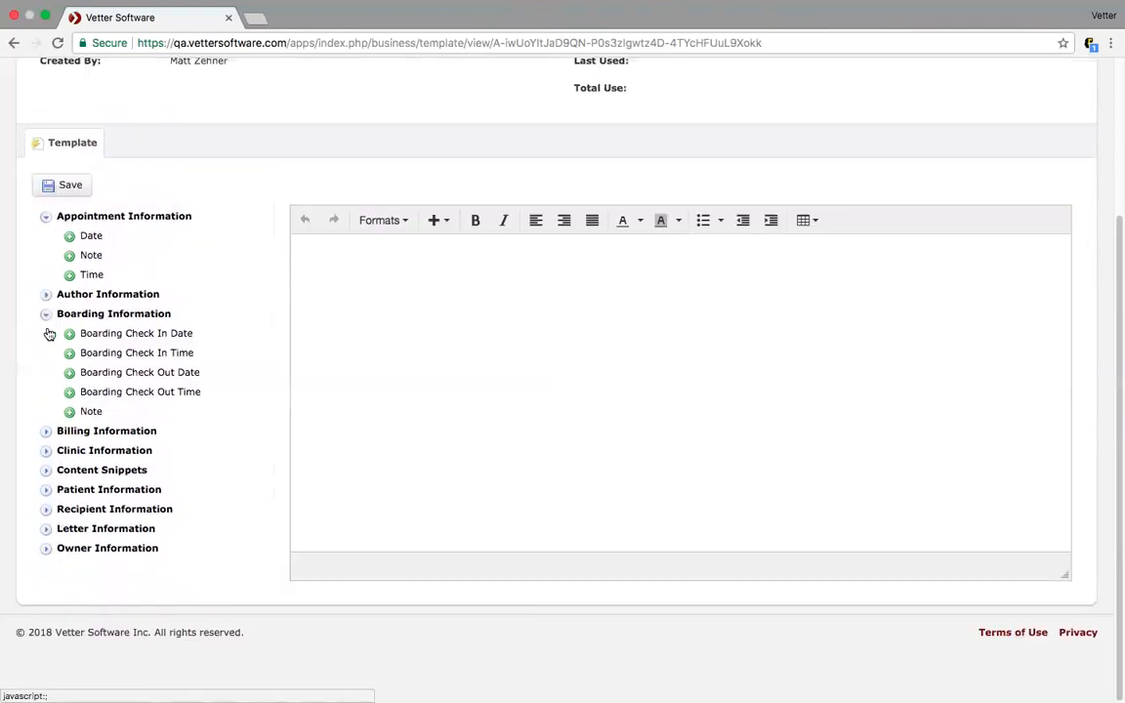
left_click(45, 315)
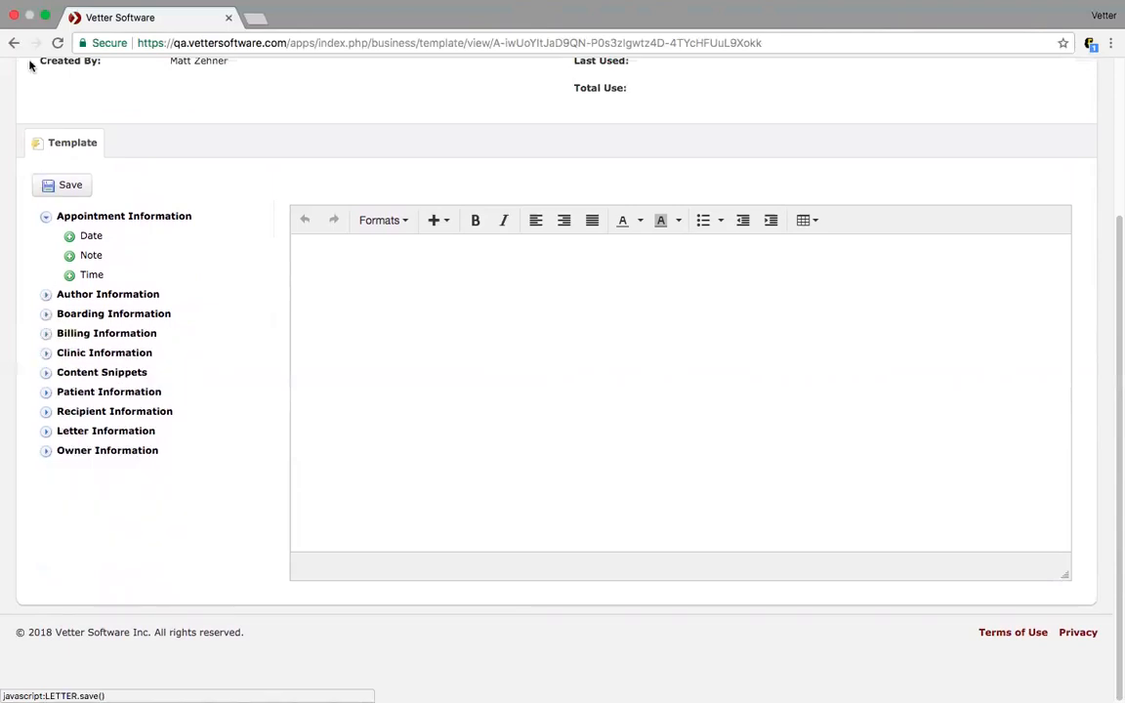
- Exit the browser's full-screen view and return to it
left_click(45, 18)
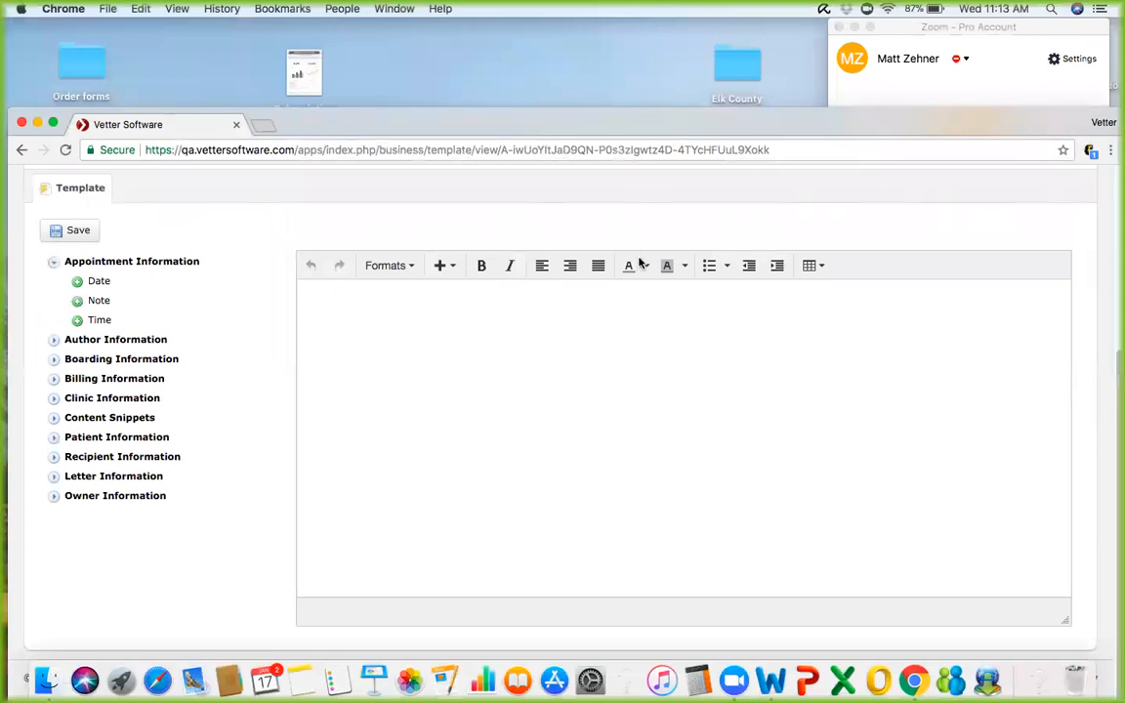
left_click(54, 124)
- Insert the Letter Title placeholder from Letter Information at the start of the letter template's body
left_click(351, 260)
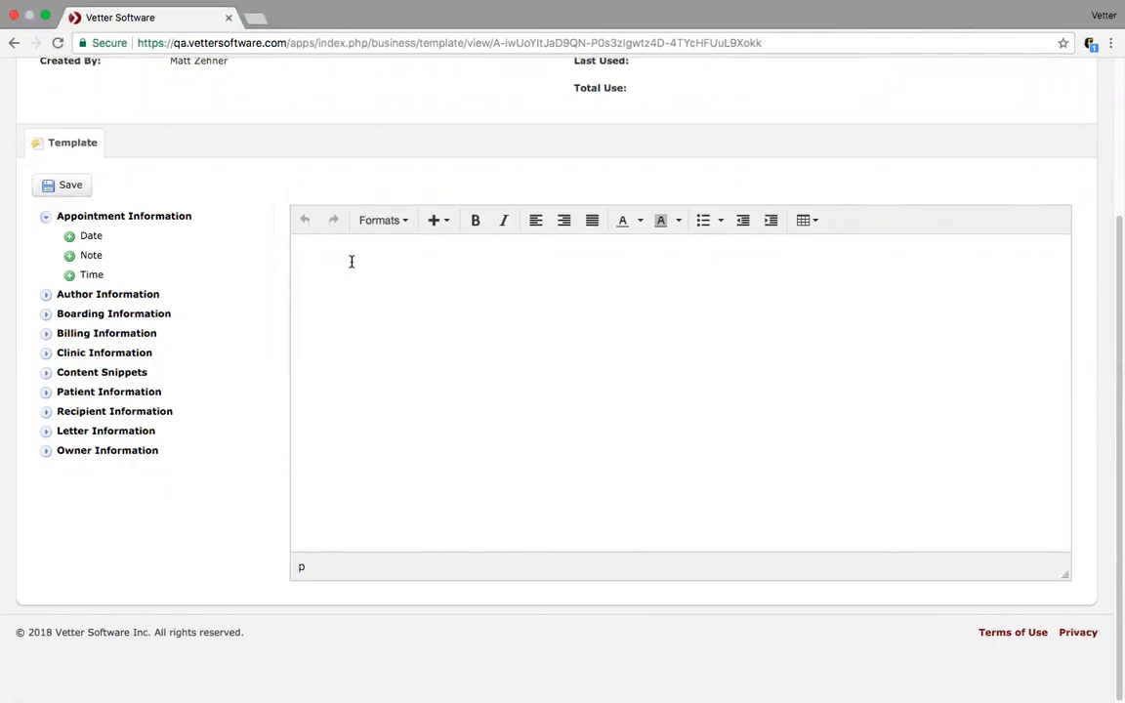
scroll(201, 181, "up", 4)
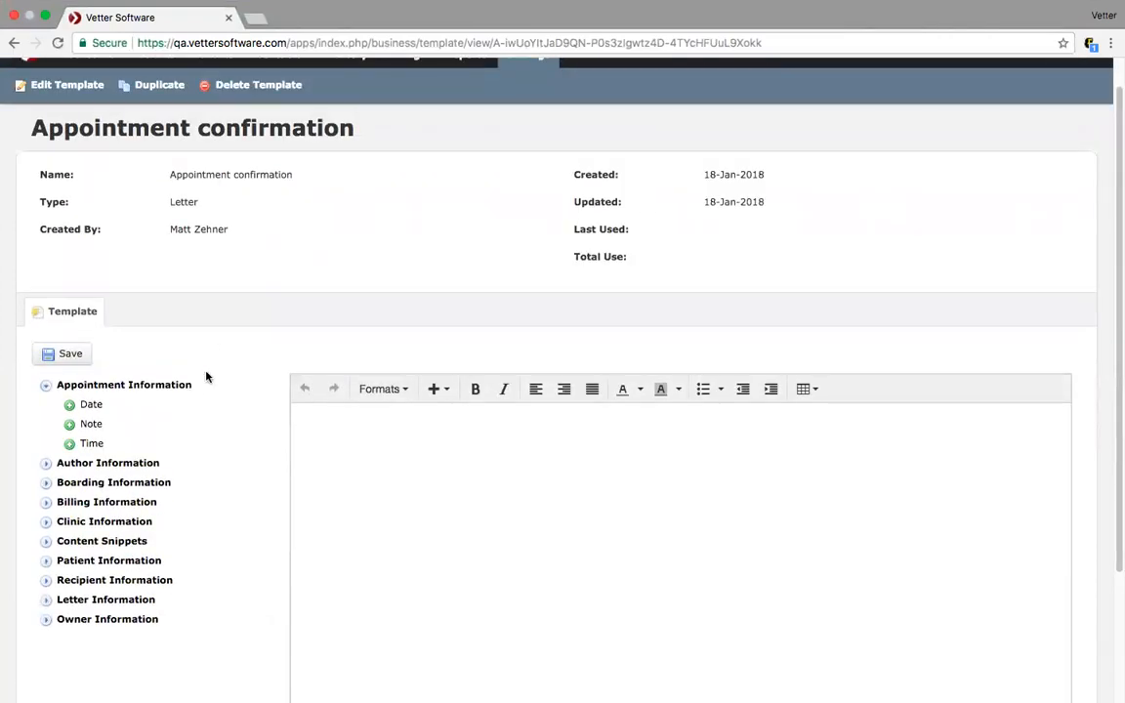
scroll(206, 380, "down", 3)
left_click(47, 491)
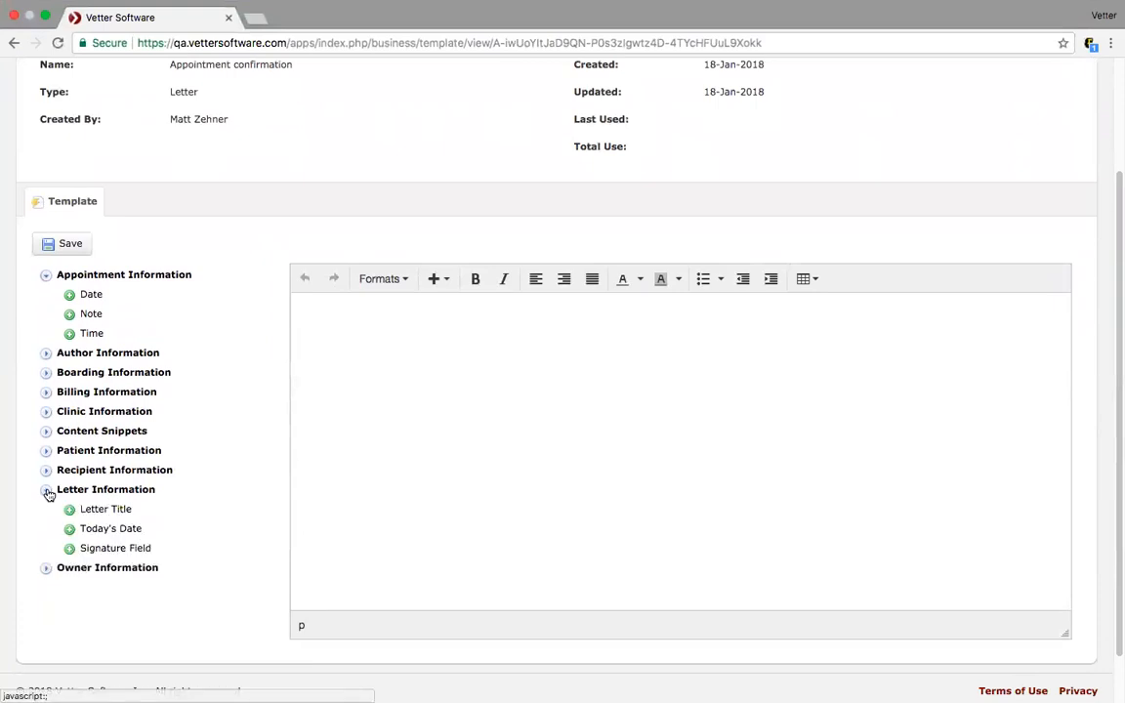
left_click(97, 510)
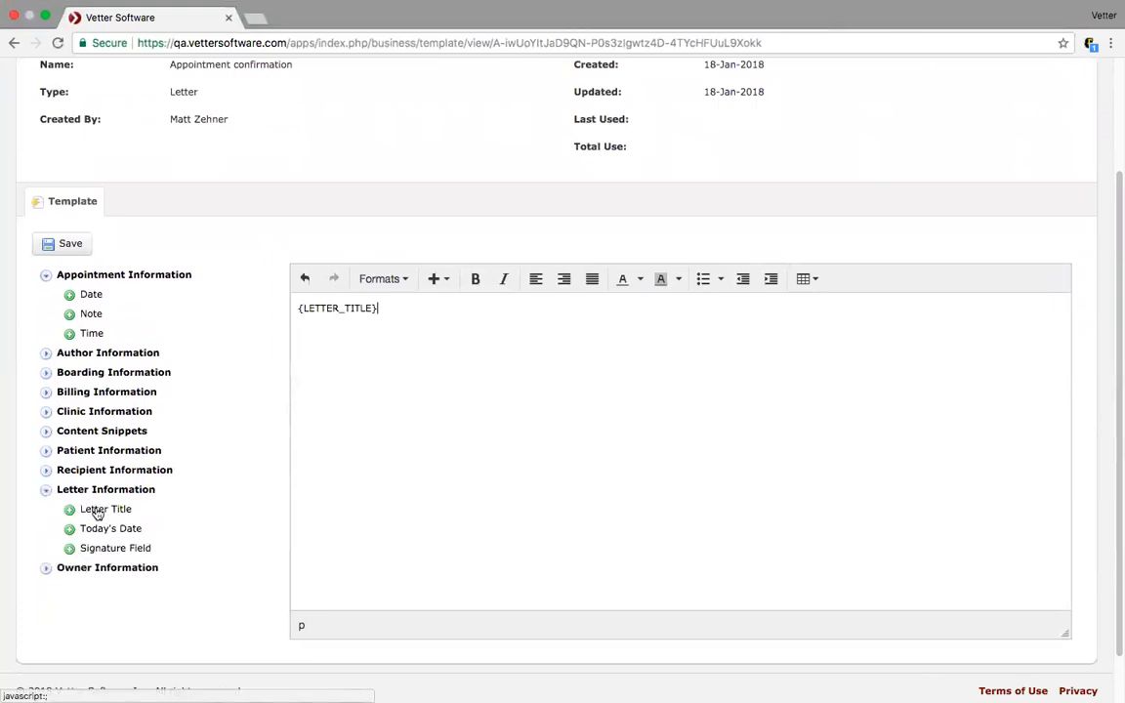
- Insert the Today's Date placeholder on its own line beneath the letter title
key("Return")
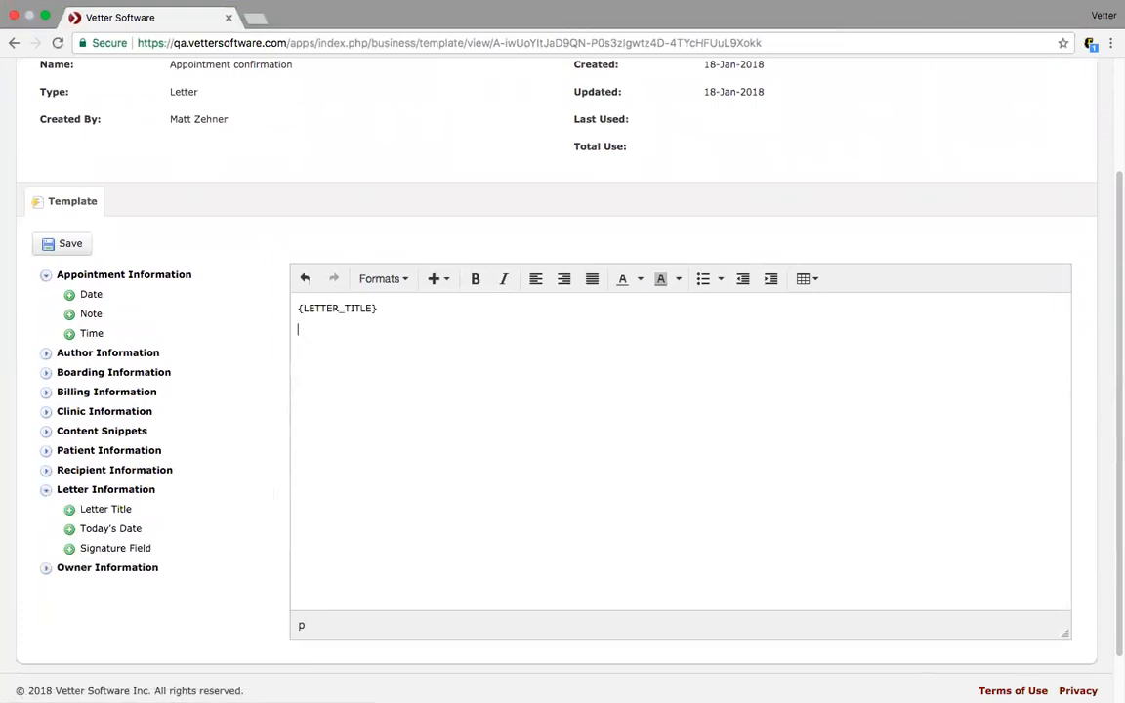
left_click(73, 530)
key("Return")
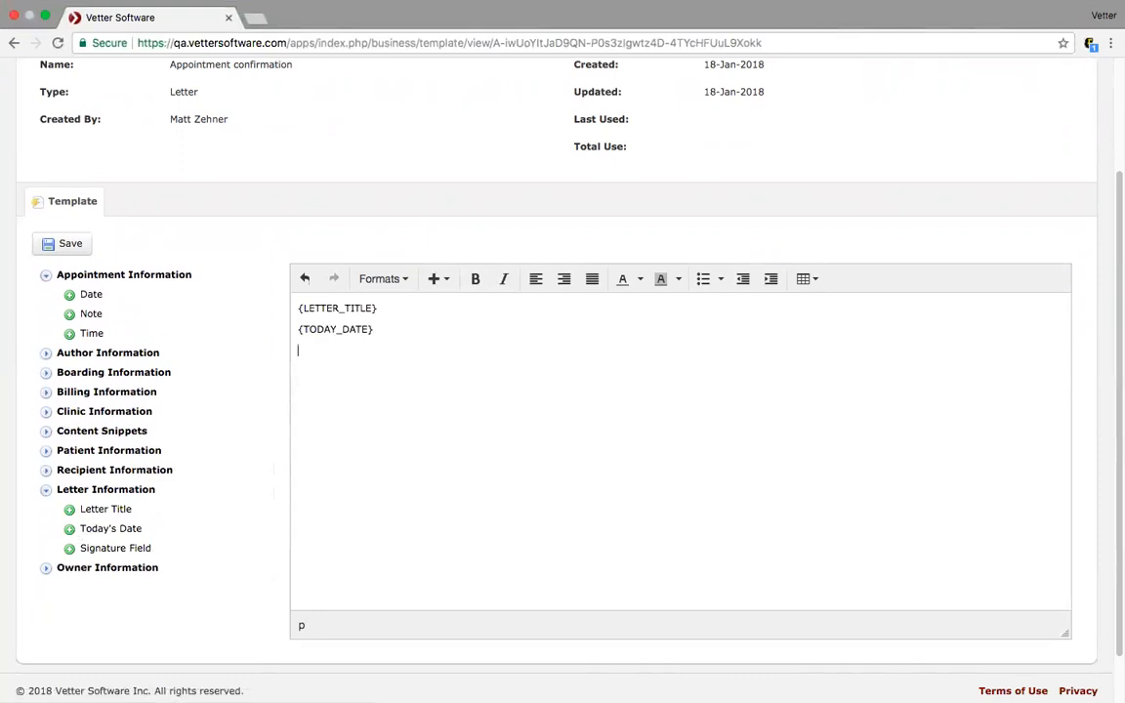
- Add the greeting "Dear {OWNER_FIRST_NAME} {OWNER_LAST_NAME}," using the Owner Information placeholders for first and last name
type("Daer")
type("ear")
left_click(49, 569)
scroll(75, 538, "down", 5)
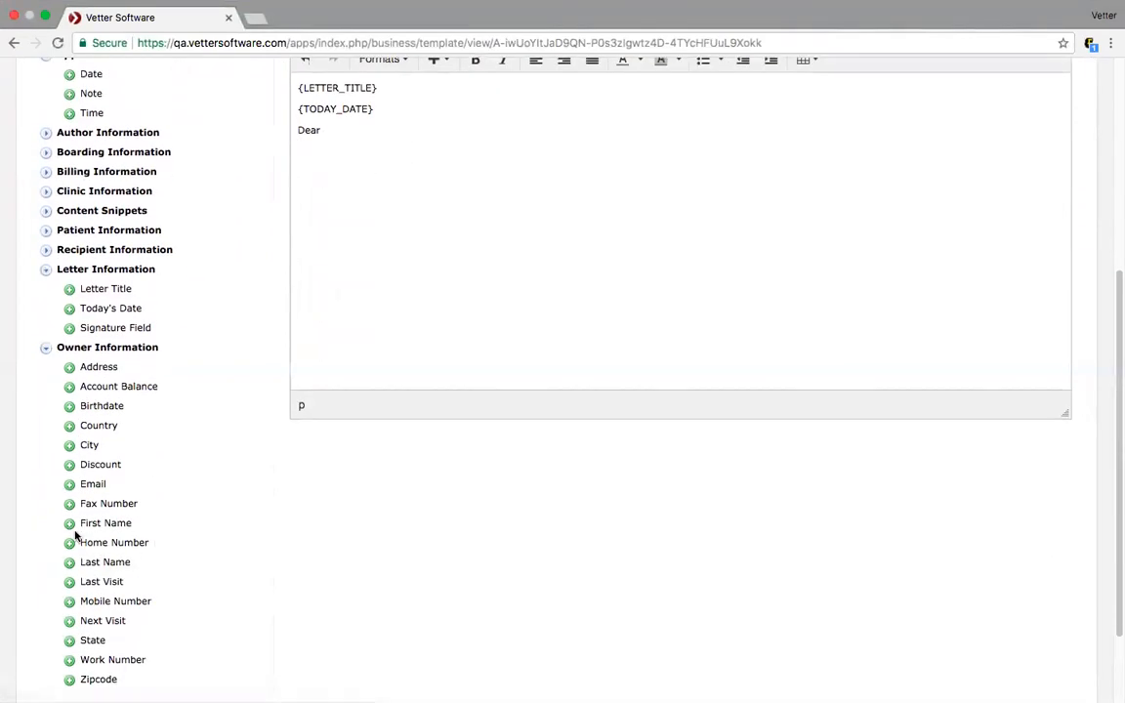
left_click(69, 524)
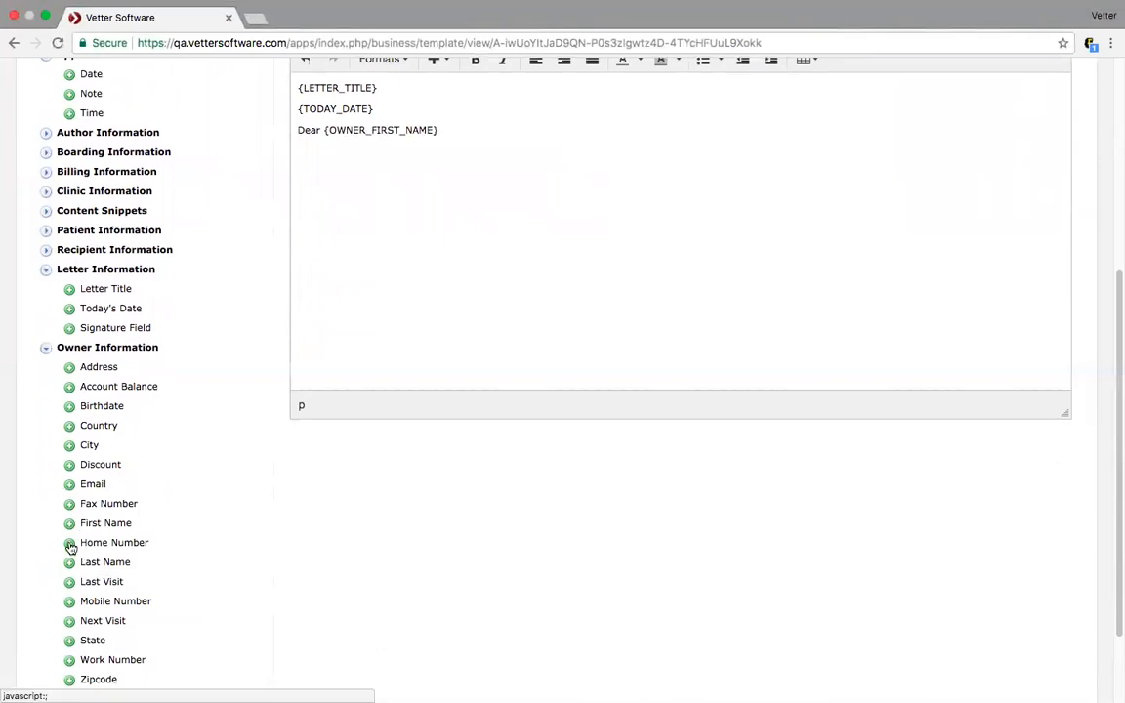
left_click(69, 563)
type(",")
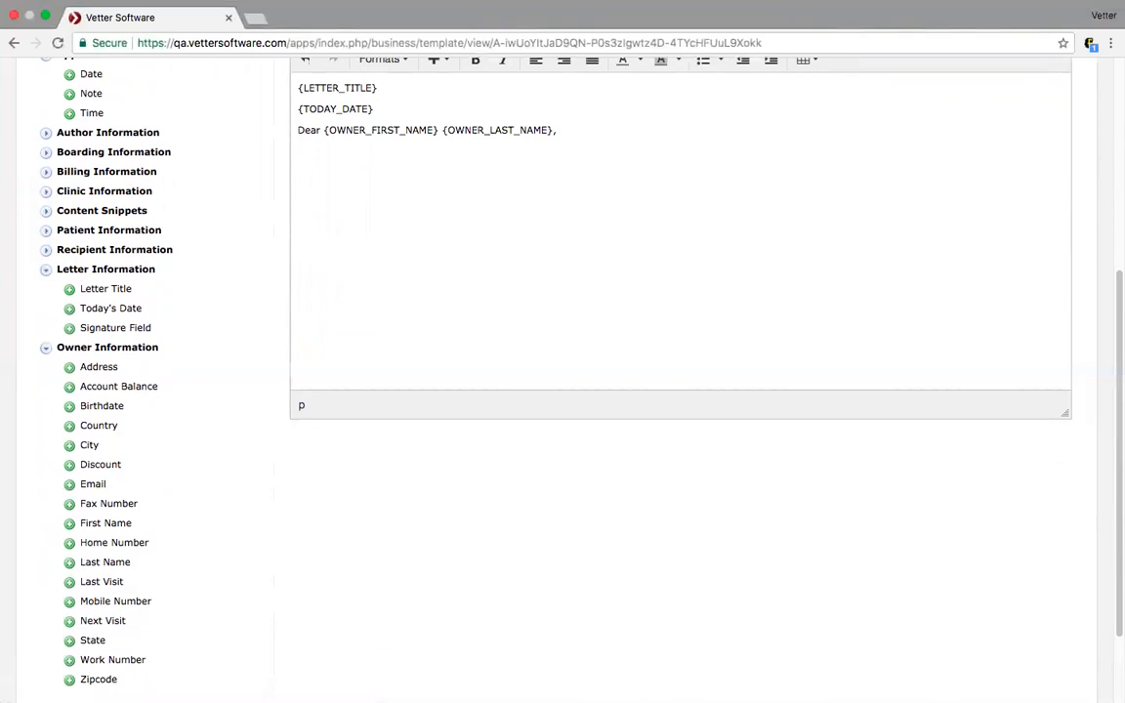
- Start the body paragraph below the greeting with "Thanks for scheduling an"
type("ahnks")
key("BackSpace")
key("BackSpace")
key("BackSpace")
key("BackSpace")
key("BackSpace")
type("hanks for")
scroll(561, 371, "up", 2)
type("mak")
key("BackSpace")
key("BackSpace")
type("scheduling an ppo")
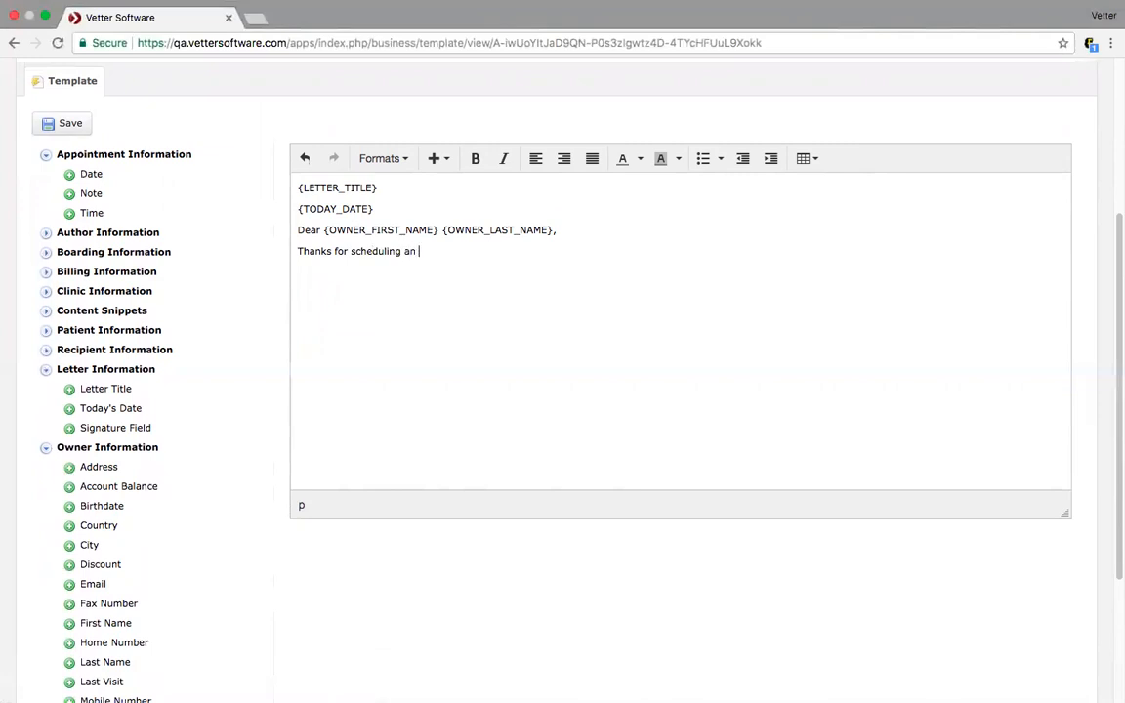
- Continue the sentence with "appointment on {APPOINTMENT_DATE} at {APPOINTMENT_TIME}", inserting the Appointment Information date and time placeholders
key("BackSpace")
key("BackSpace")
key("BackSpace")
type("appointment on {APPOINTMENT_DATE} at")
left_click(73, 176)
type("at")
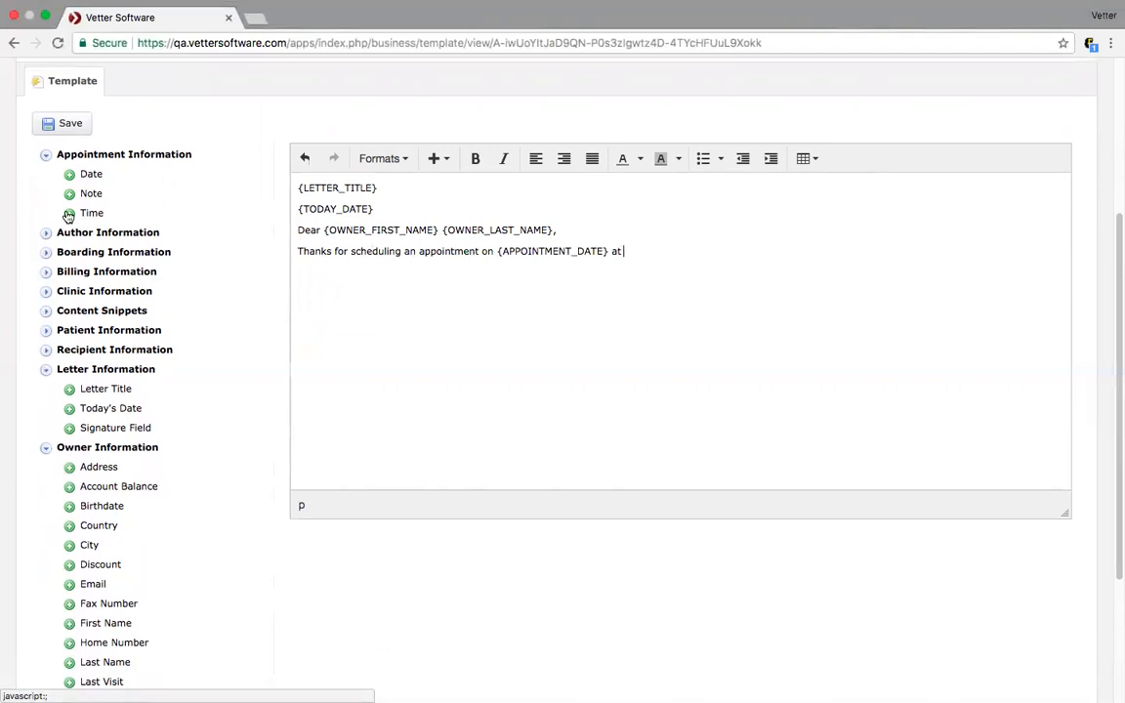
left_click(70, 213)
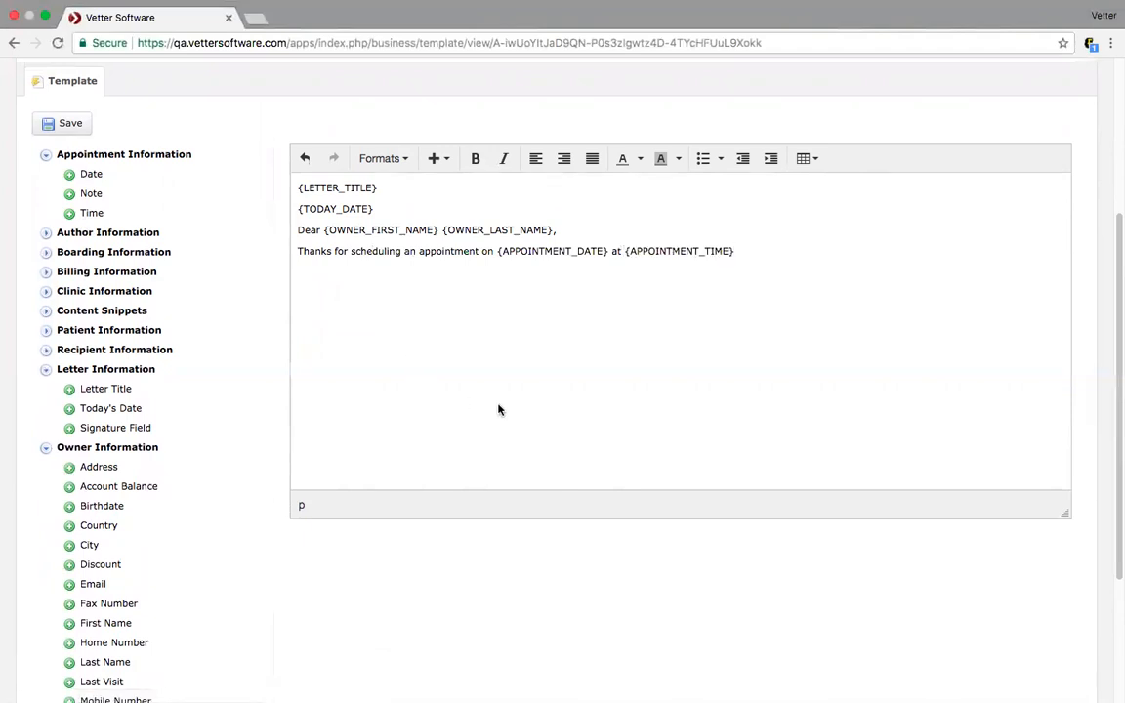
- End the first sentence and add "Please be sure to arrive 15 minutes early to complete any necessary paperwork."
scroll(498, 411, "up", 5)
scroll(498, 410, "down", 2)
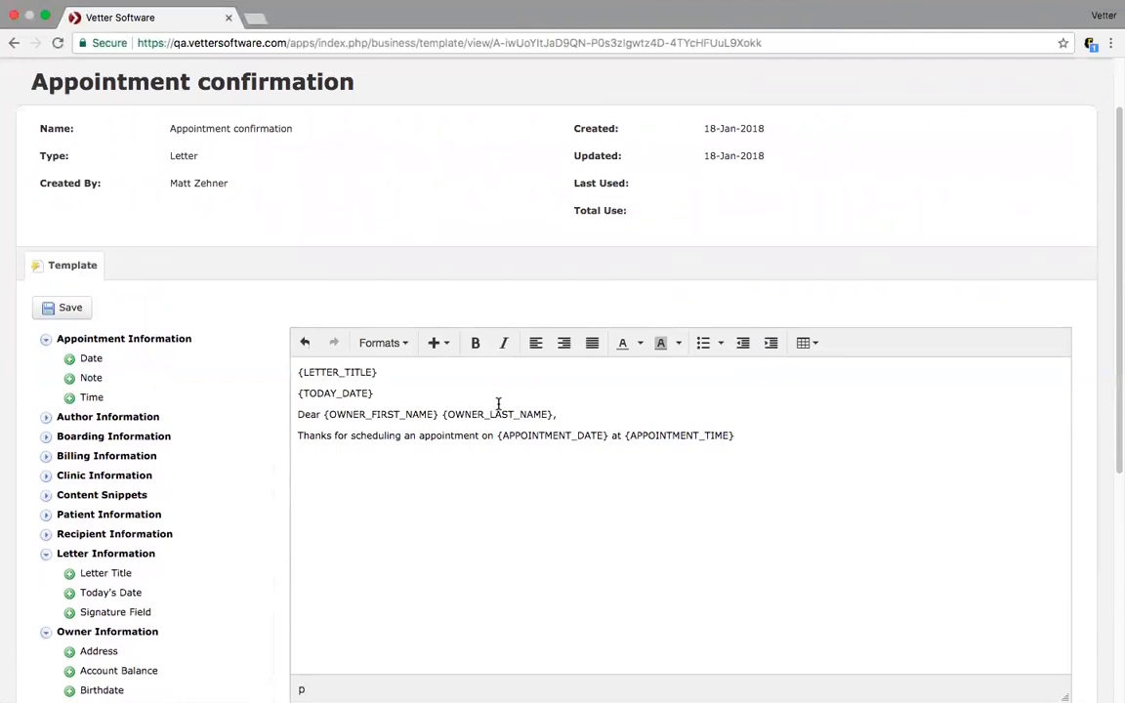
type(".  Please be sure to arrive 15 minute")
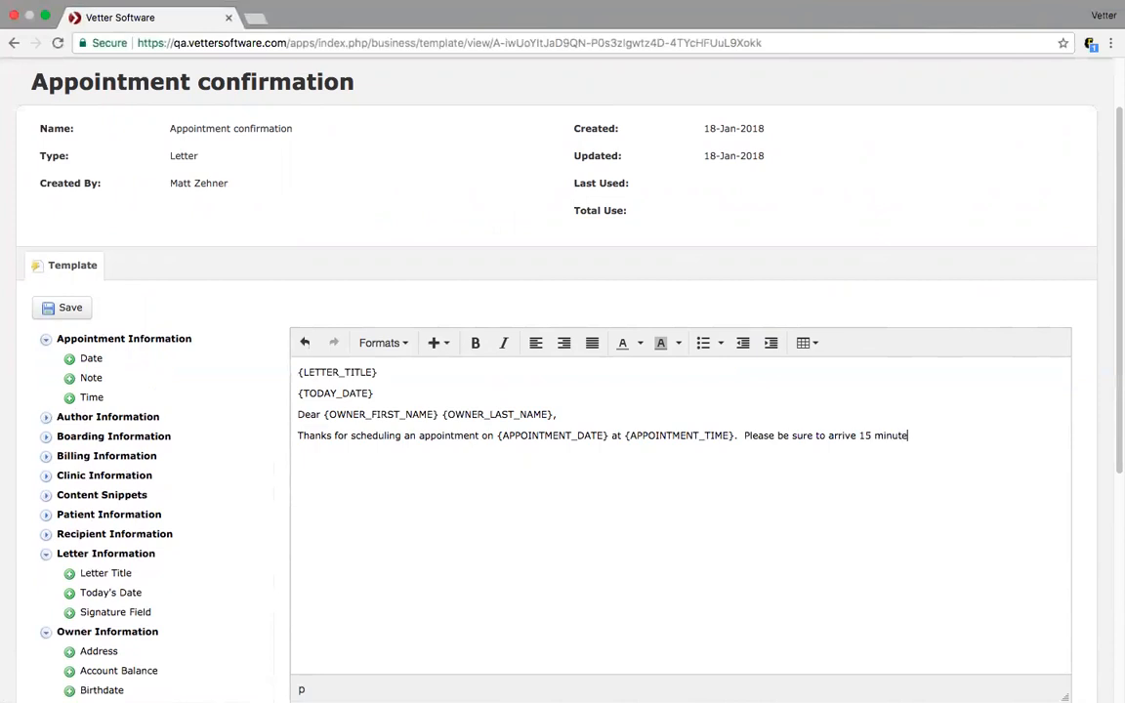
type("s early to conte")
key("BackSpace")
key("BackSpace")
key("BackSpace")
type("mplete any necessary ")
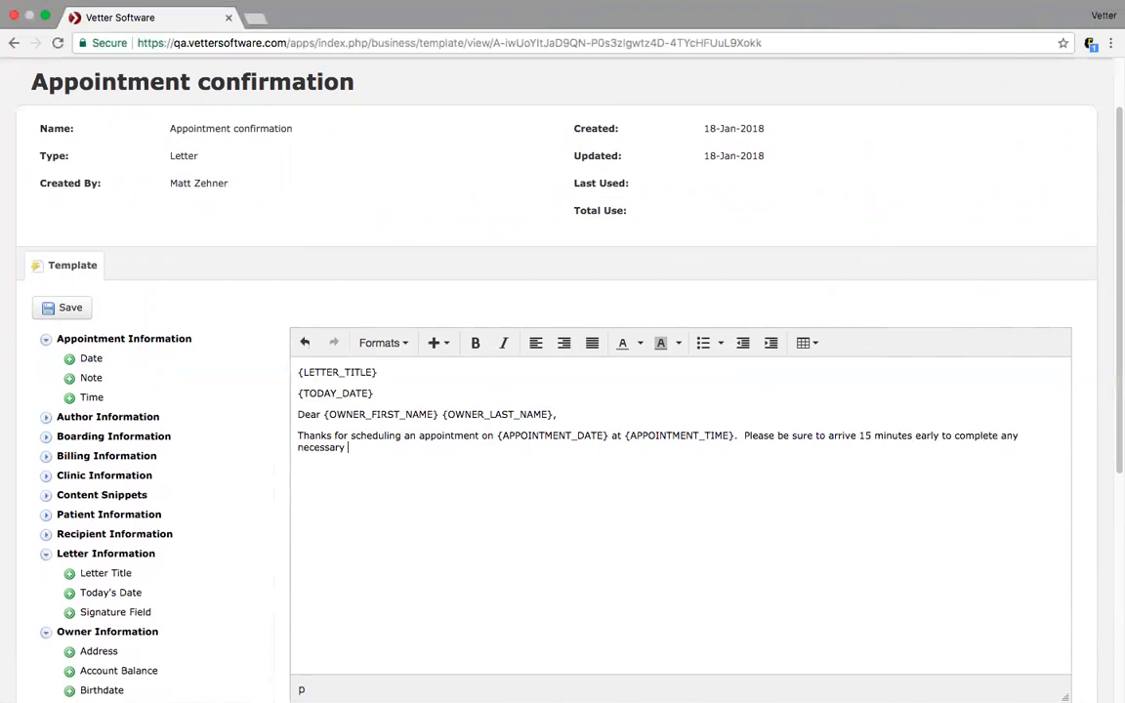
type("paperrrrr")
key("BackSpace")
key("BackSpace")
key("BackSpace")
type("work")
type(". ")
- Add the sentence "Be sure to refer a friend and receive 10% off your next visit." to the body paragraph
type(" Pleae")
key("BackSpace")
key("BackSpace")
key("BackSpace")
key("BackSpace")
key("BackSpace")
type("Be sure to refer a fren")
key("BackSpace")
key("BackSpace")
type("iend and rece")
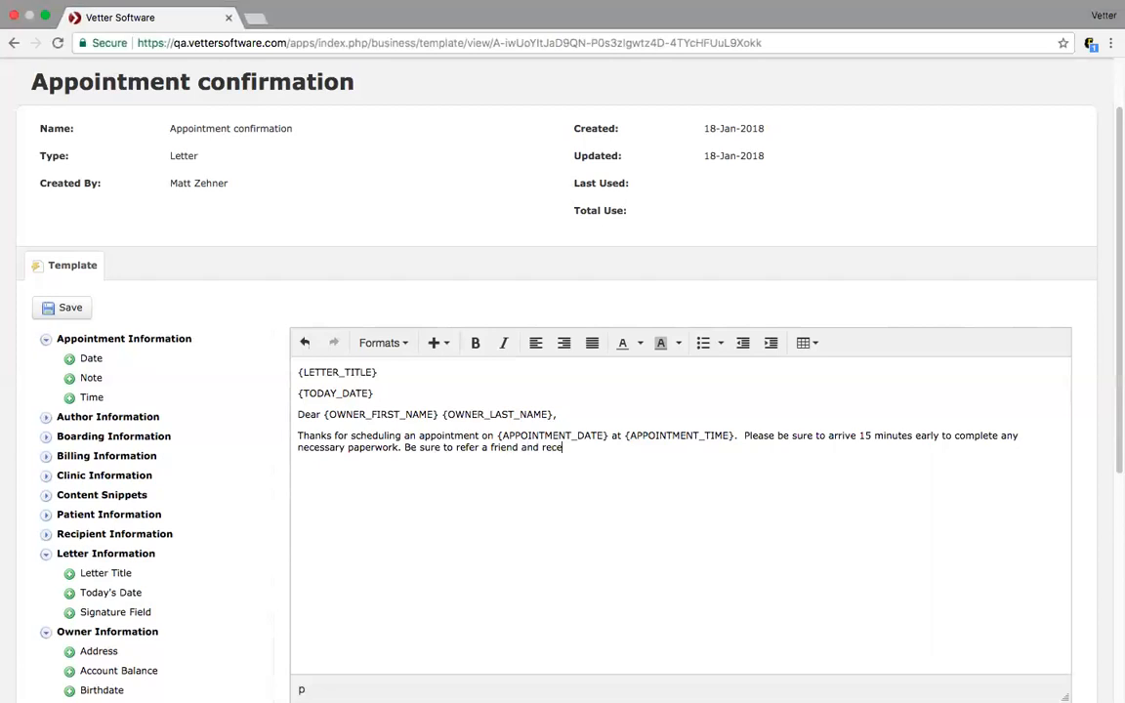
type("ive 10% off your next visit.")
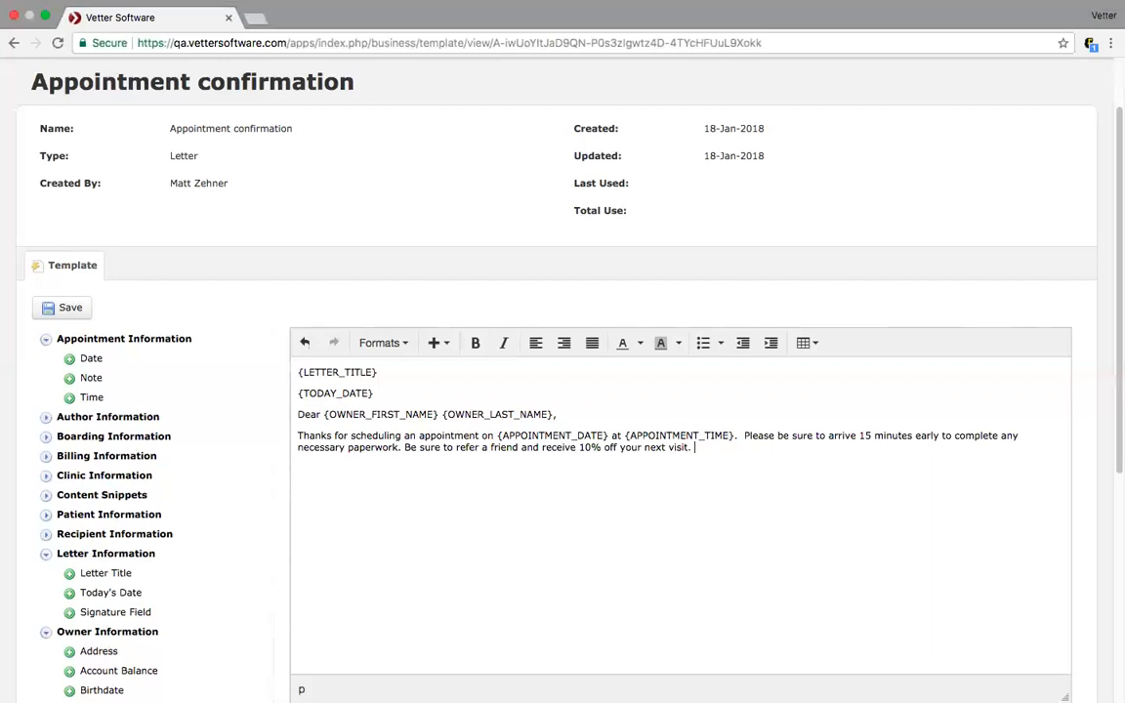
- Add the closing "thank you," below the body paragraph and save the template
type("Refer")
key("BackSpace")
key("BackSpace")
key("BackSpace")
key("BackSpace")
key("BackSpace")
type("thank syu")
key("BackSpace")
key("BackSpace")
key("BackSpace")
type("yuou")
key("BackSpace")
key("BackSpace")
key("BackSpace")
type("ou,")
key("Return")
left_click(63, 308)
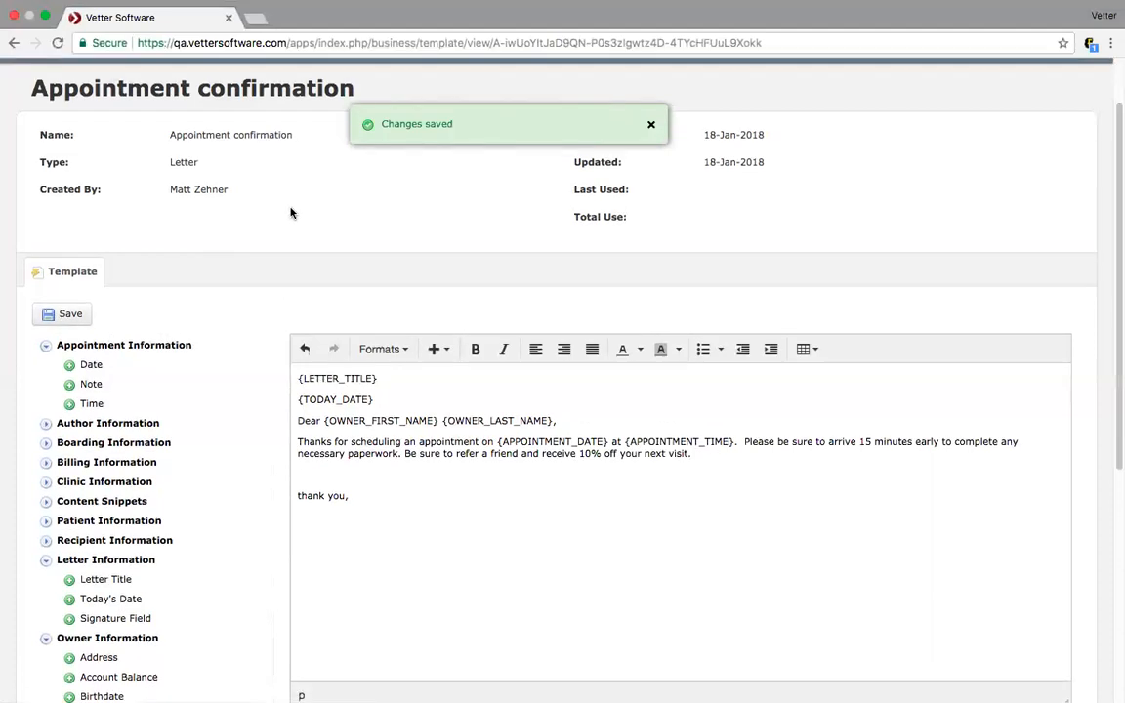
- Open the clinic's email defaults in the business settings
scroll(298, 195, "up", 2)
left_click(528, 84)
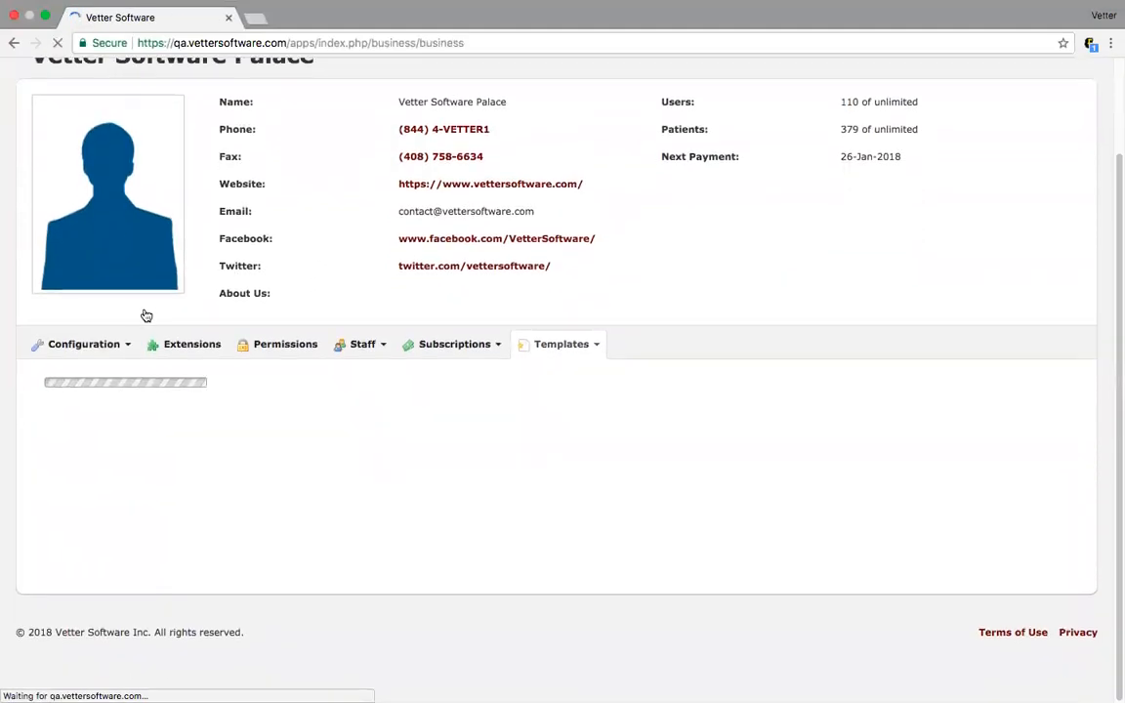
left_click(129, 343)
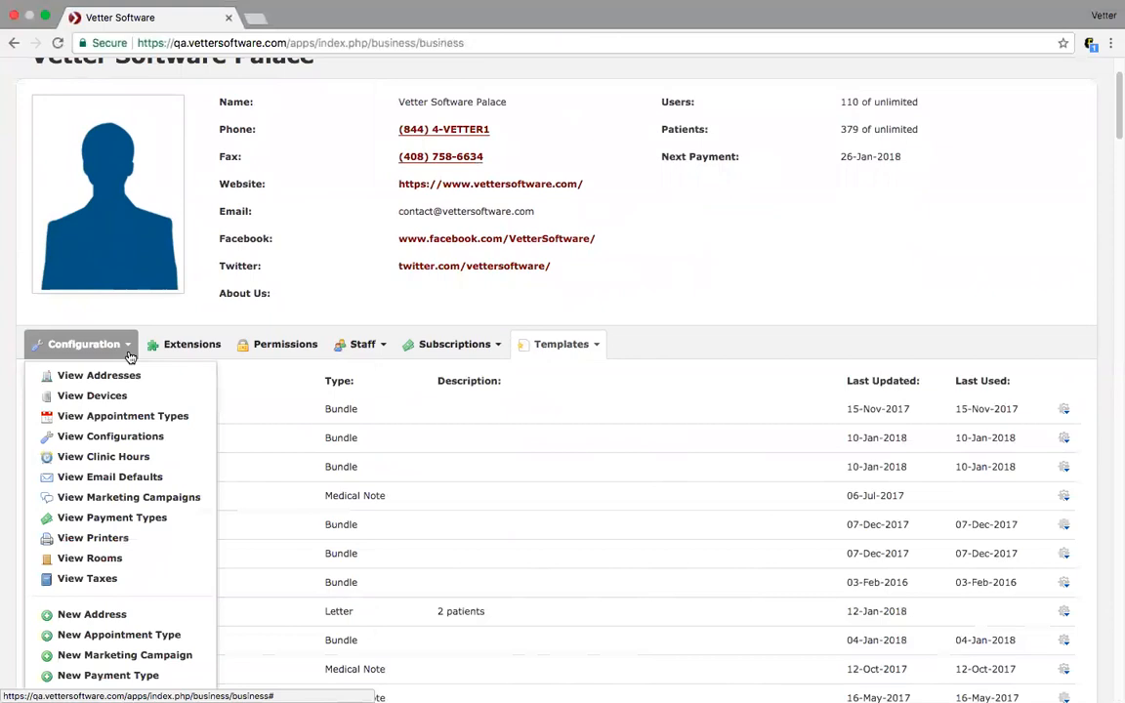
left_click(110, 476)
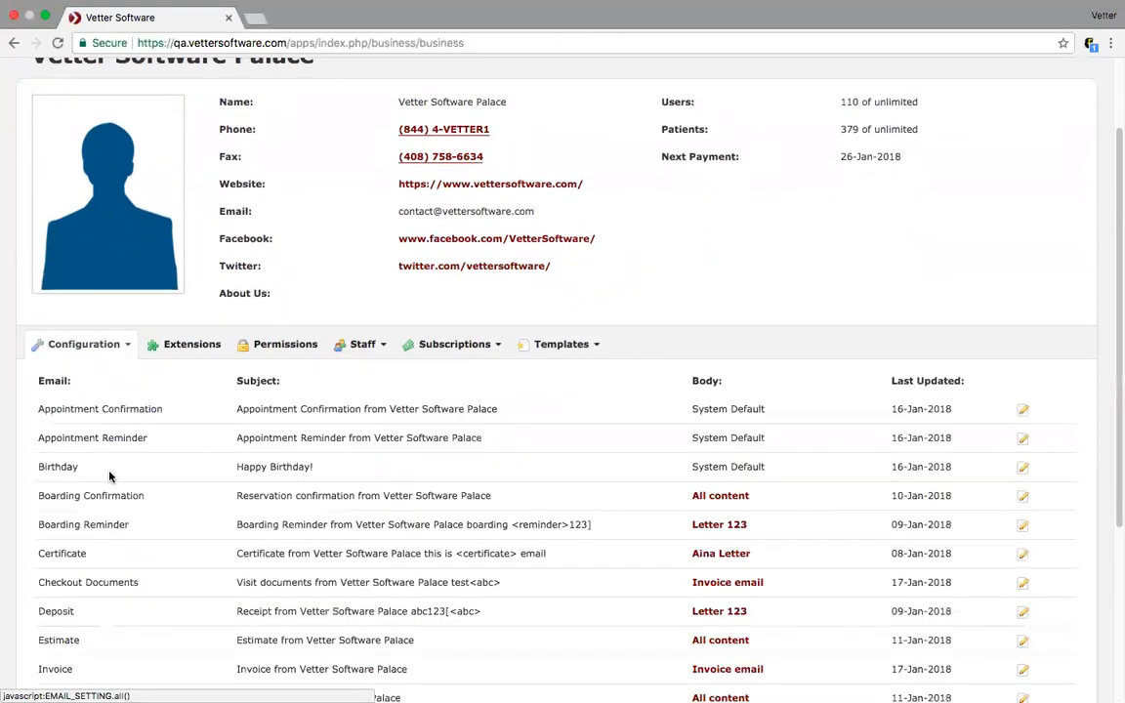
- Set the Appointment Reminder email's body to the Appointment confirmation template and save the row
scroll(326, 495, "down", 3)
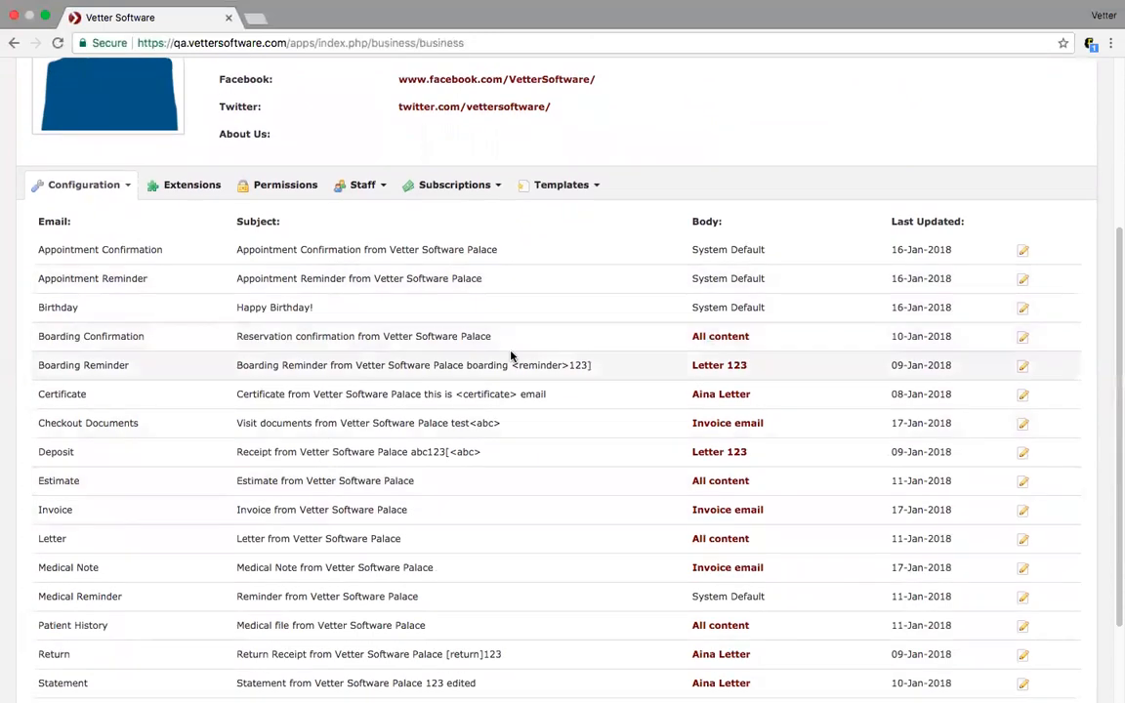
left_click(1023, 284)
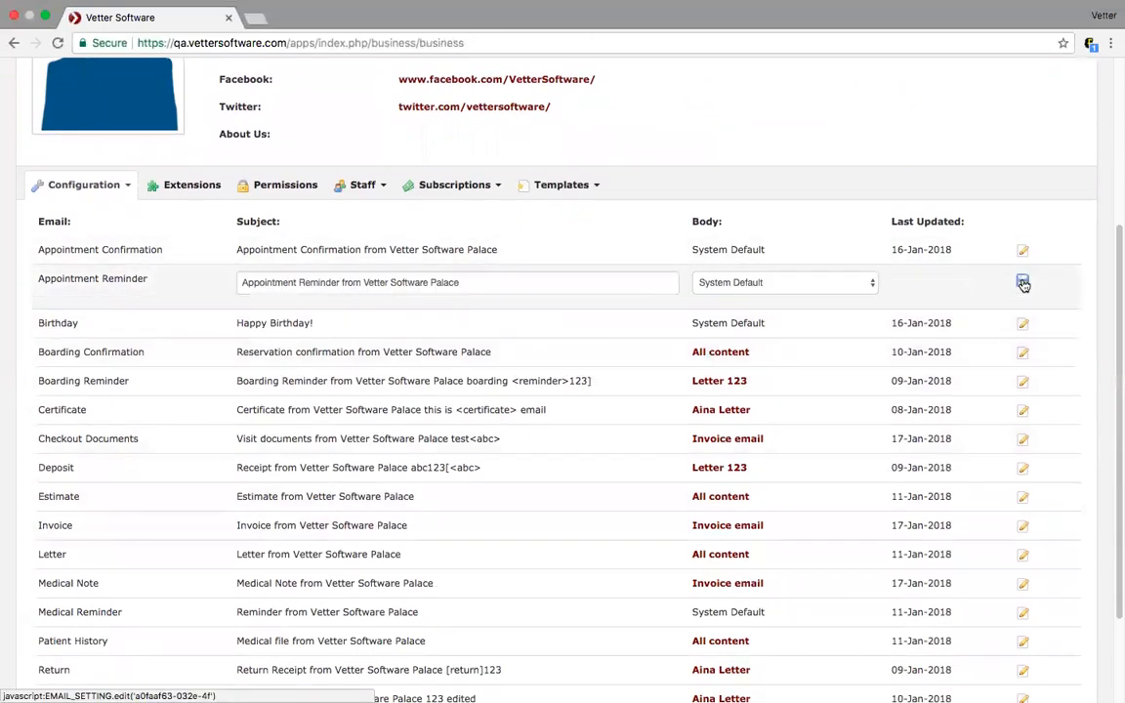
left_click(771, 283)
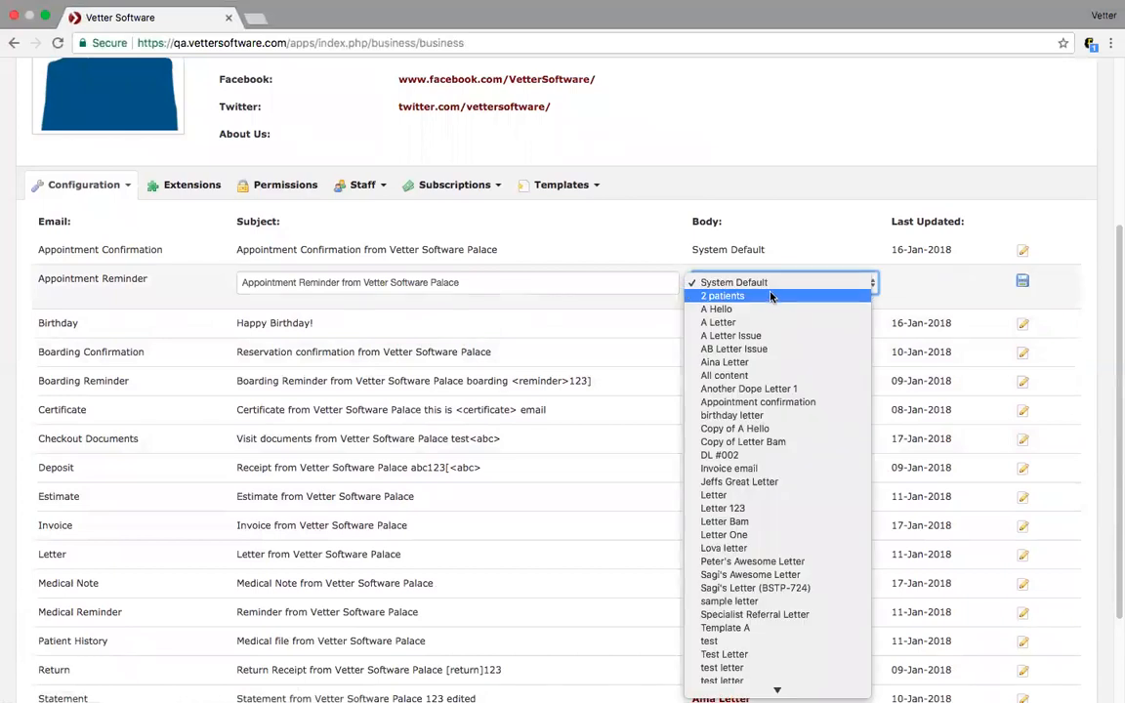
left_click(760, 404)
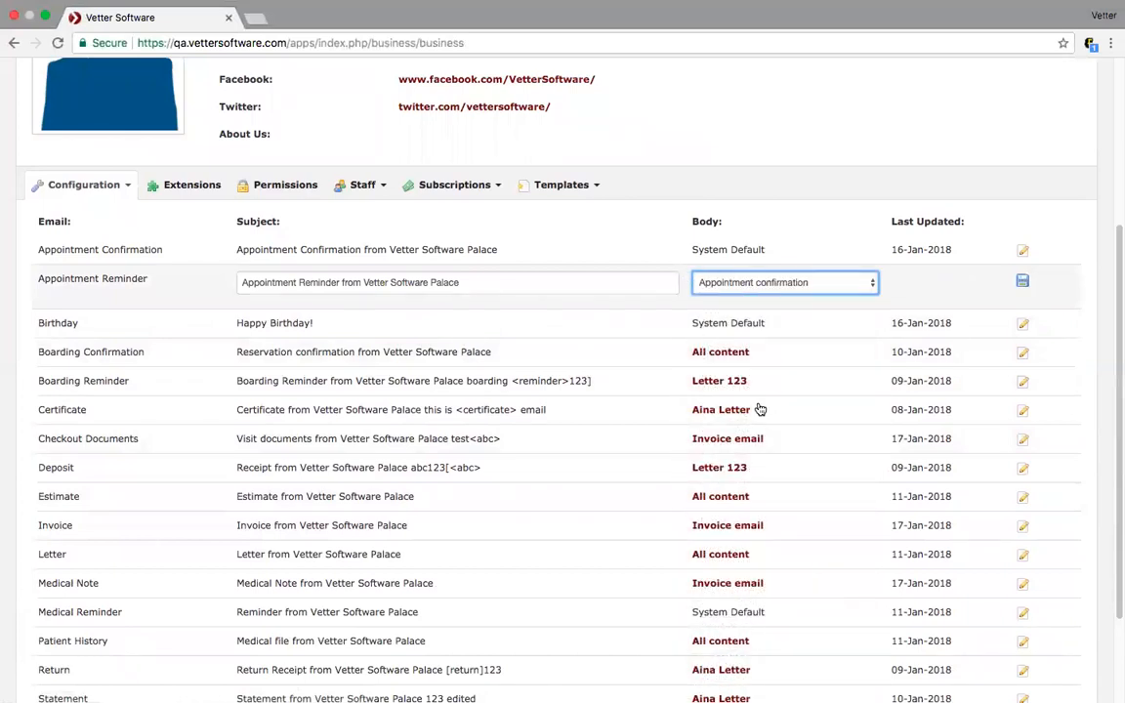
left_click(1023, 283)
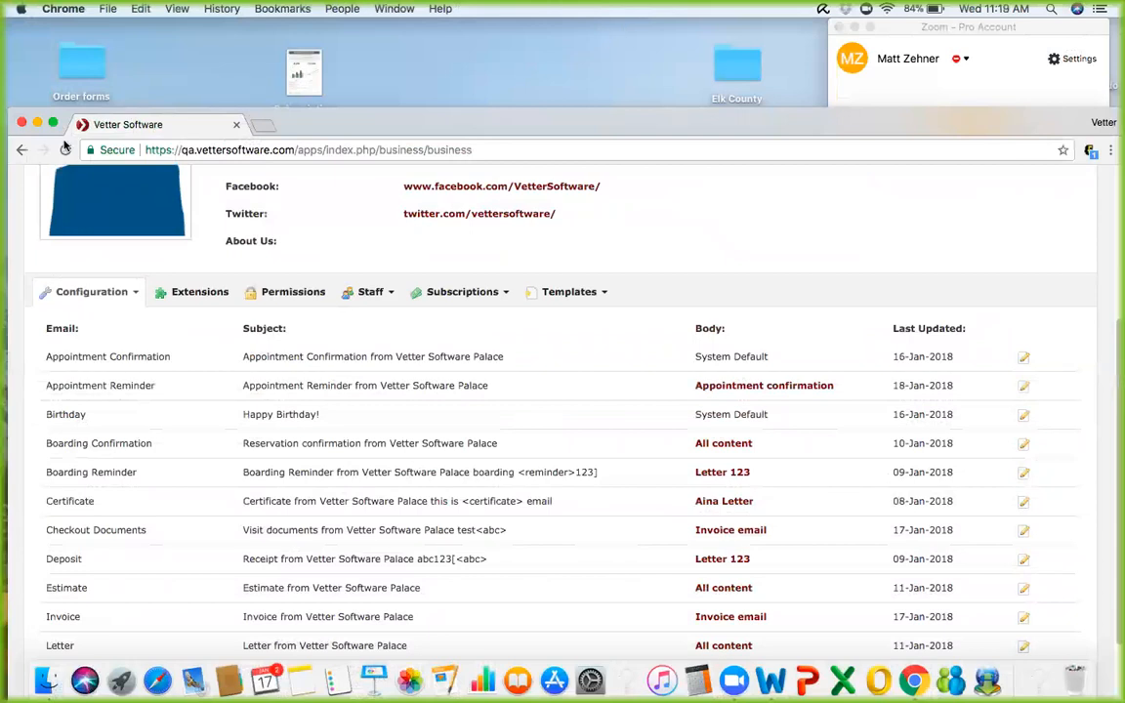
- Return the browser to full-screen view and review the list of email defaults
left_click(54, 124)
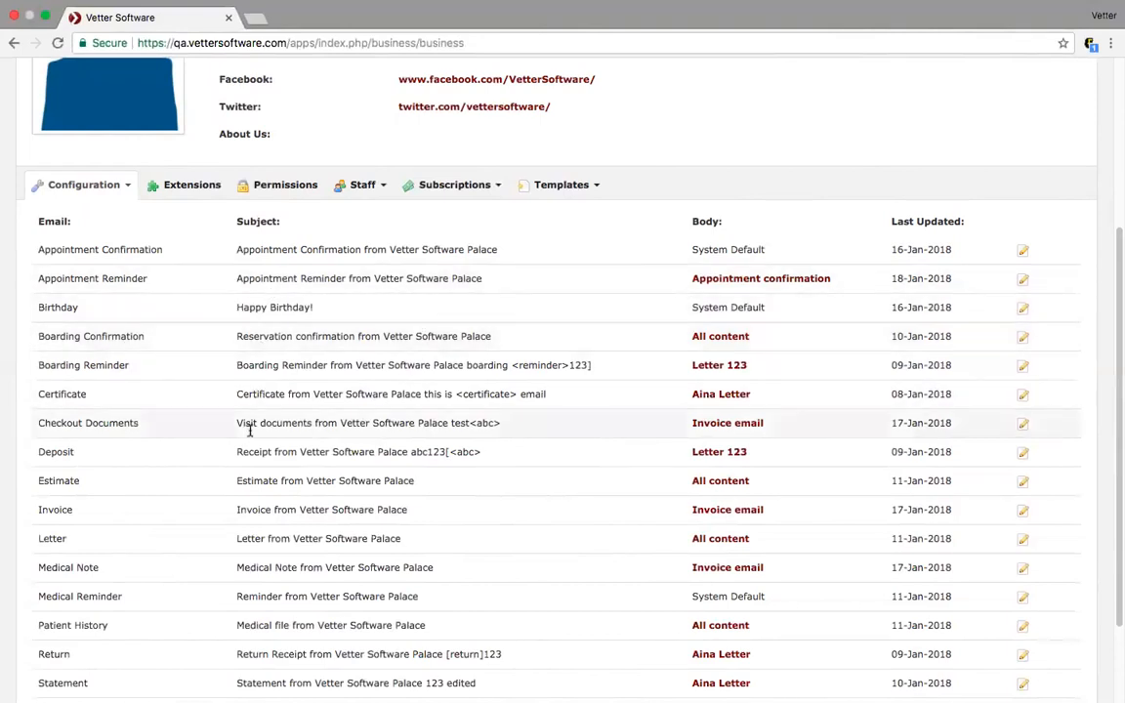
scroll(250, 433, "down", 2)
scroll(250, 433, "up", 1)
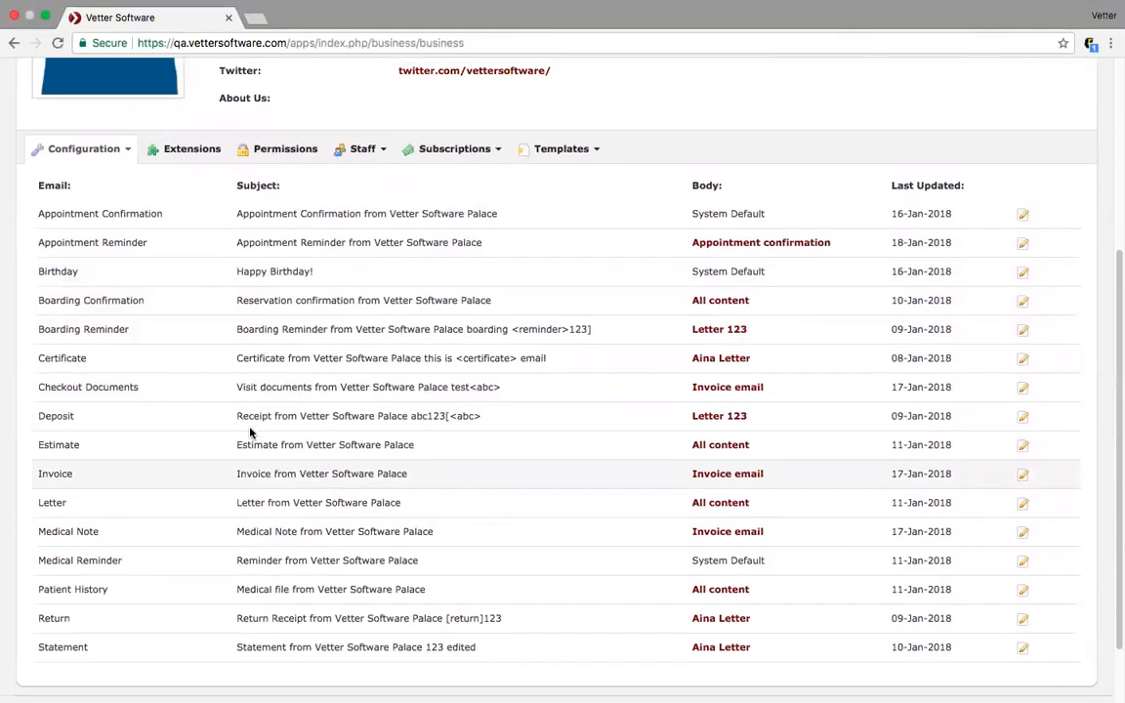
scroll(250, 432, "down", 1)
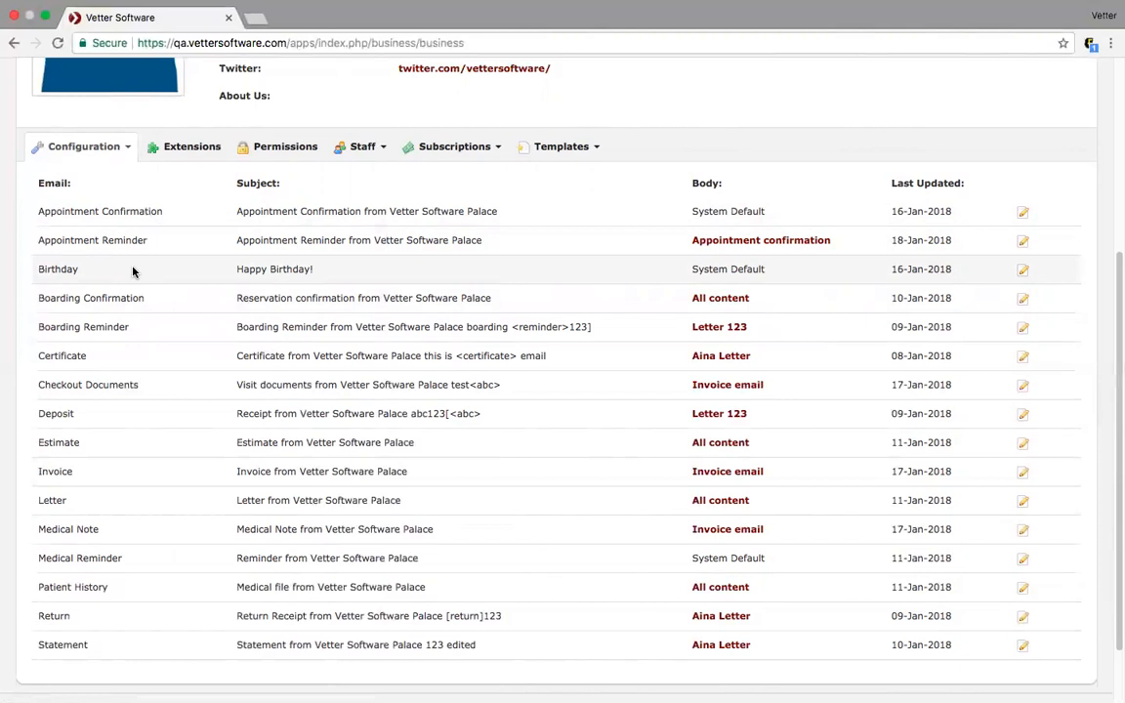
- Open the day schedule and start a new 11:00 AM appointment in the seventh provider's column
scroll(133, 271, "up", 5)
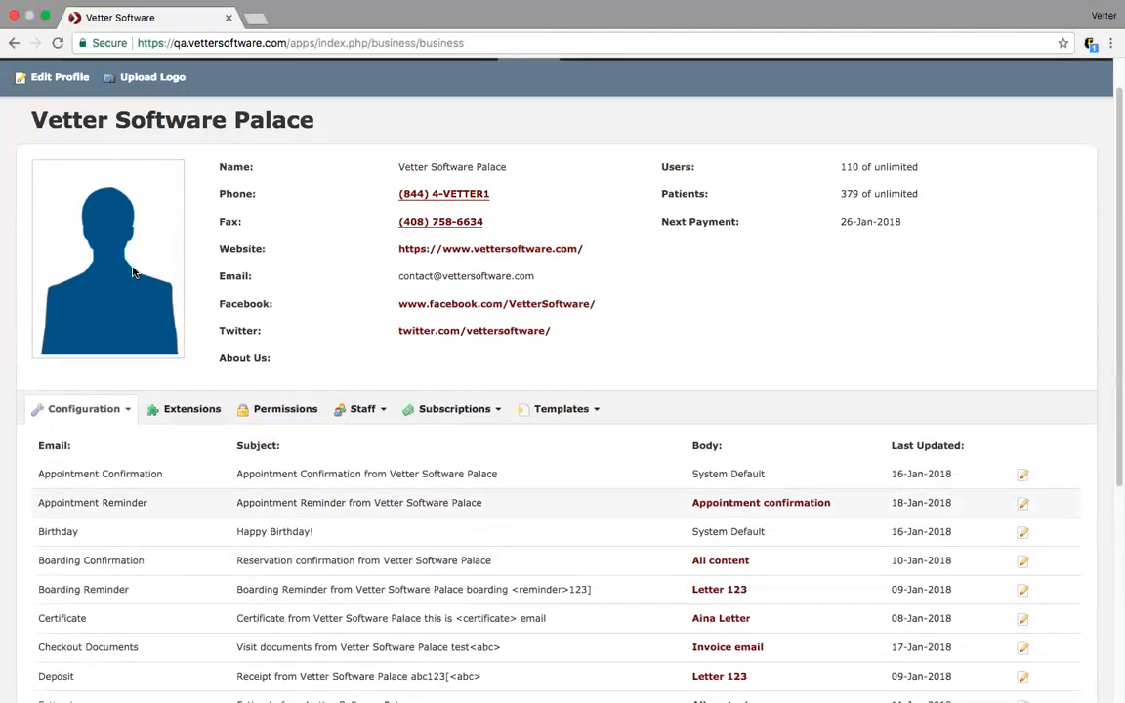
scroll(133, 271, "up", 1)
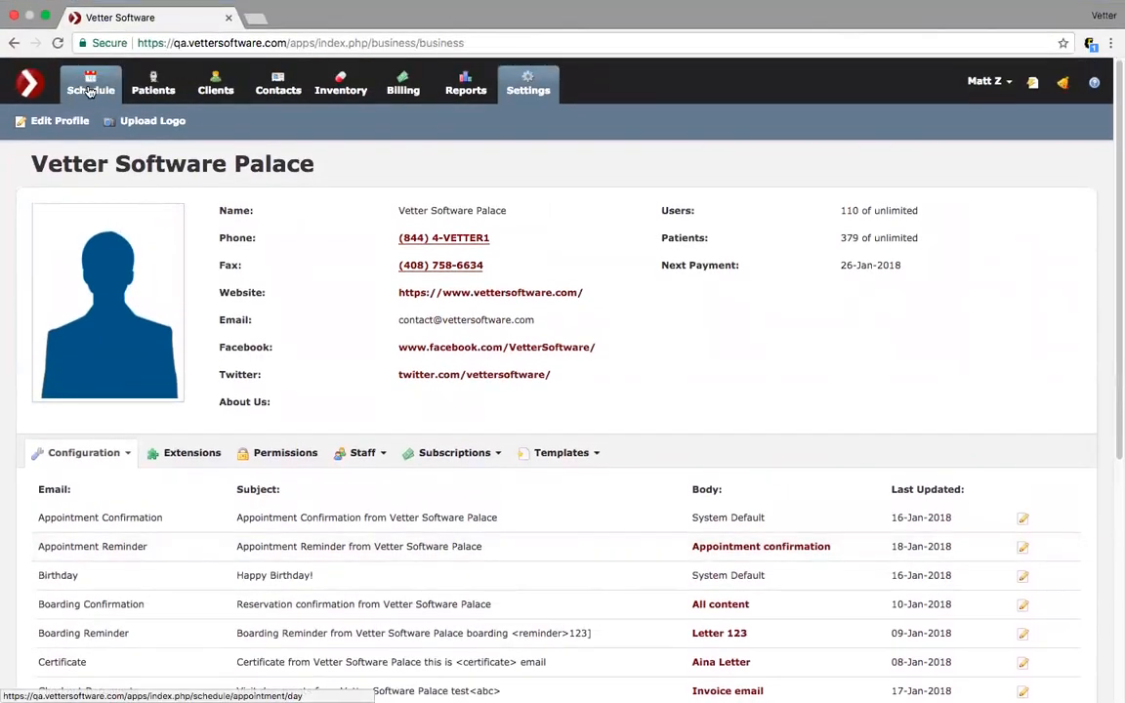
left_click(89, 91)
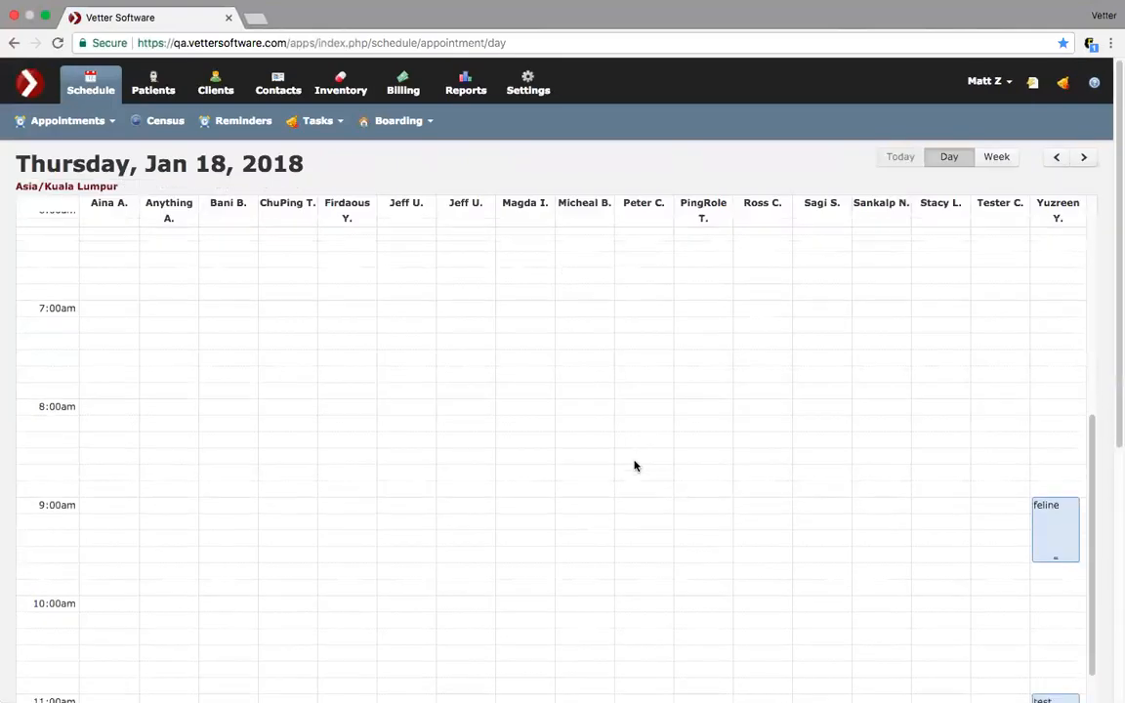
scroll(633, 466, "down", 1)
scroll(634, 466, "down", 3)
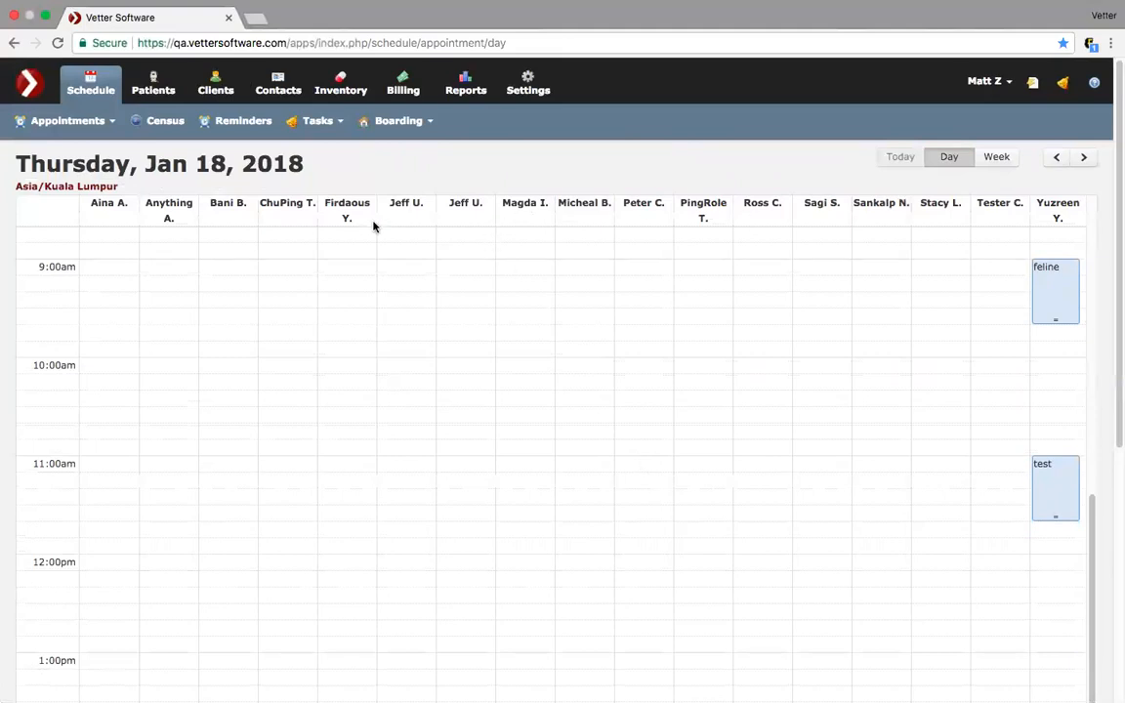
left_click(448, 468)
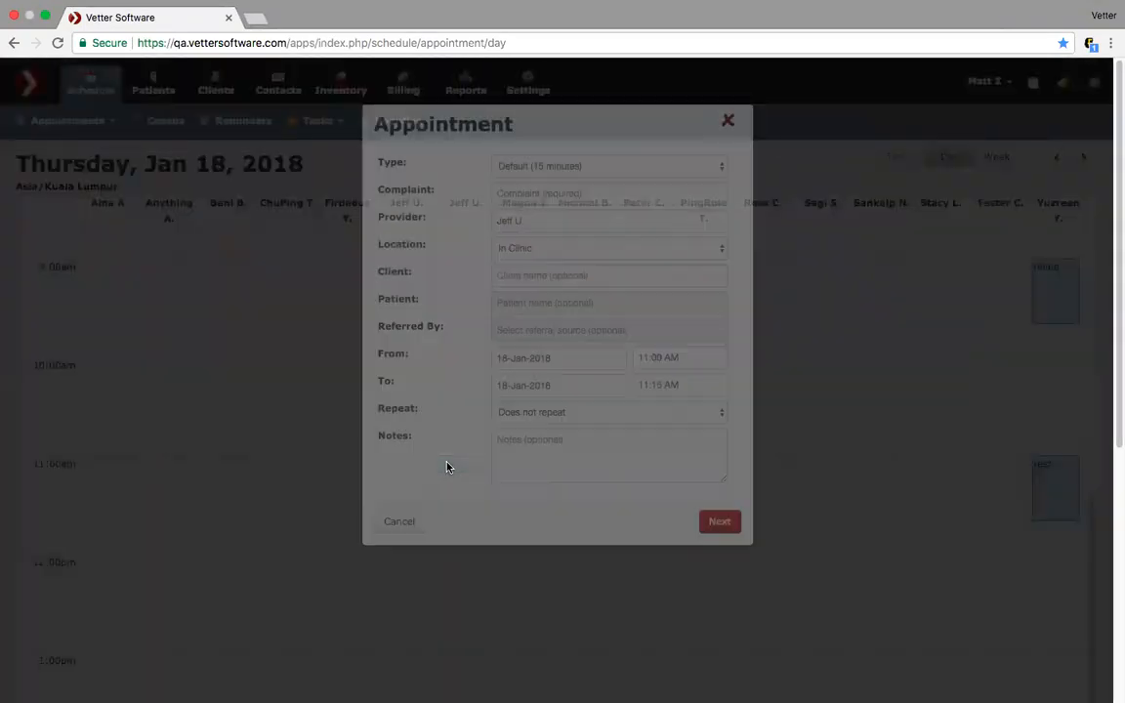
- Set the appointment's complaint to the suggested entry "Exam"
left_click(616, 191)
type("Exam")
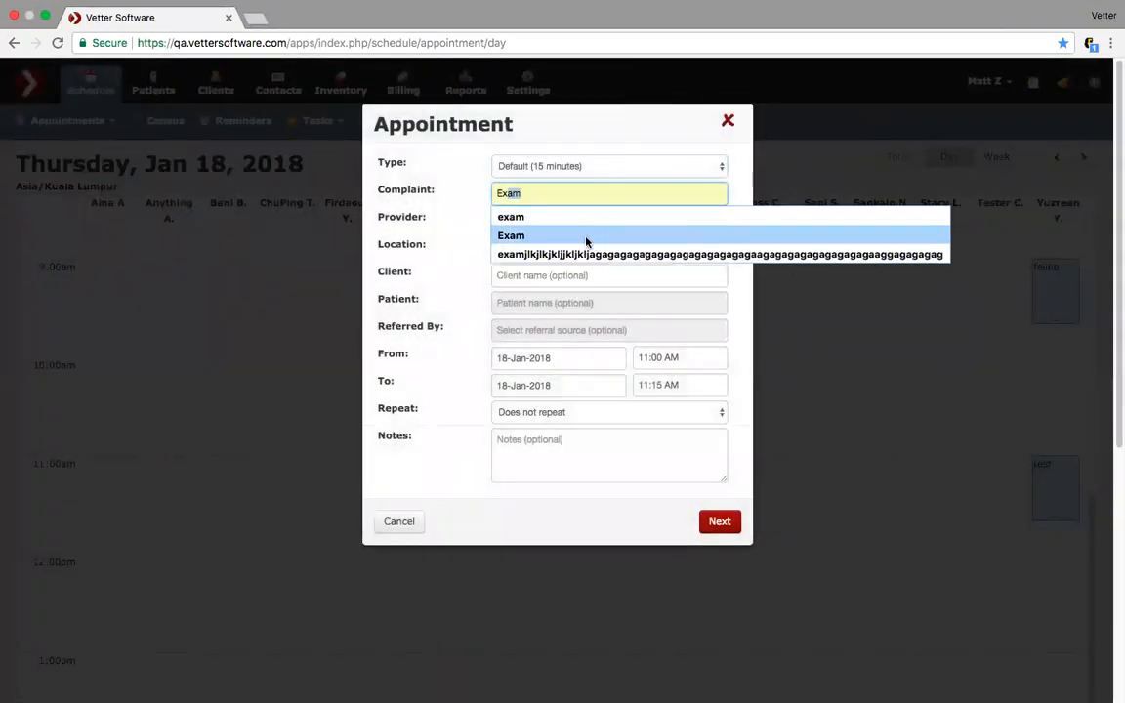
left_click(528, 235)
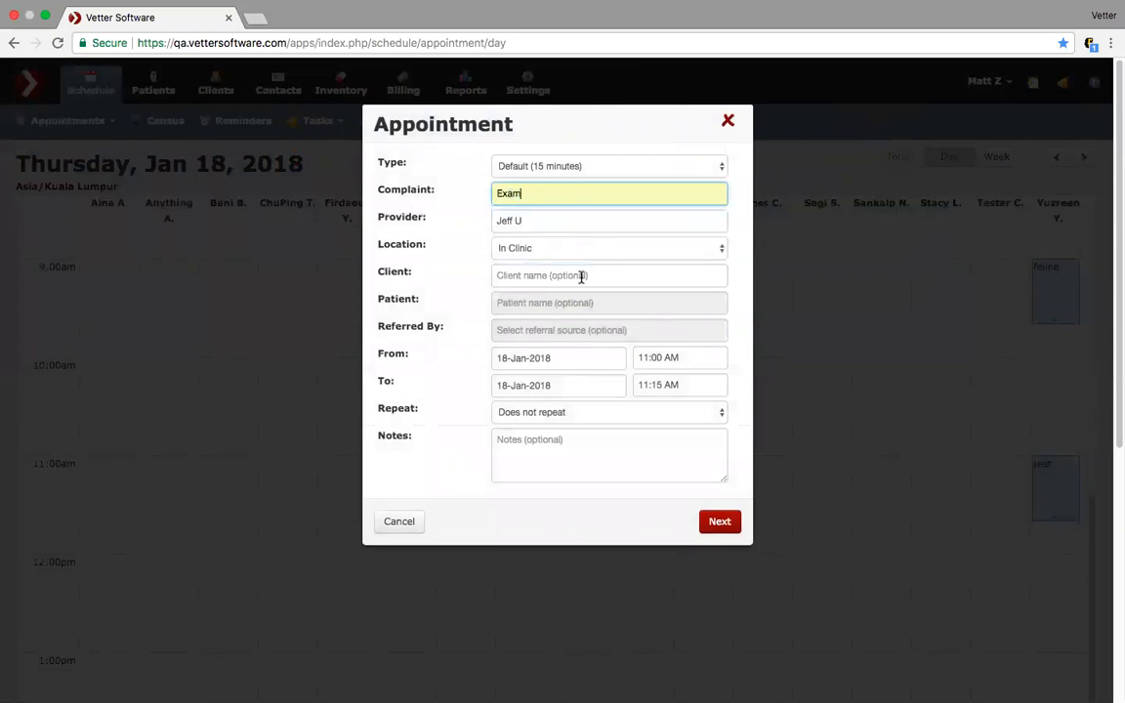
- Find and assign the existing client to the appointment, and choose that client's pet Momo Patient as the patient
left_click(581, 276)
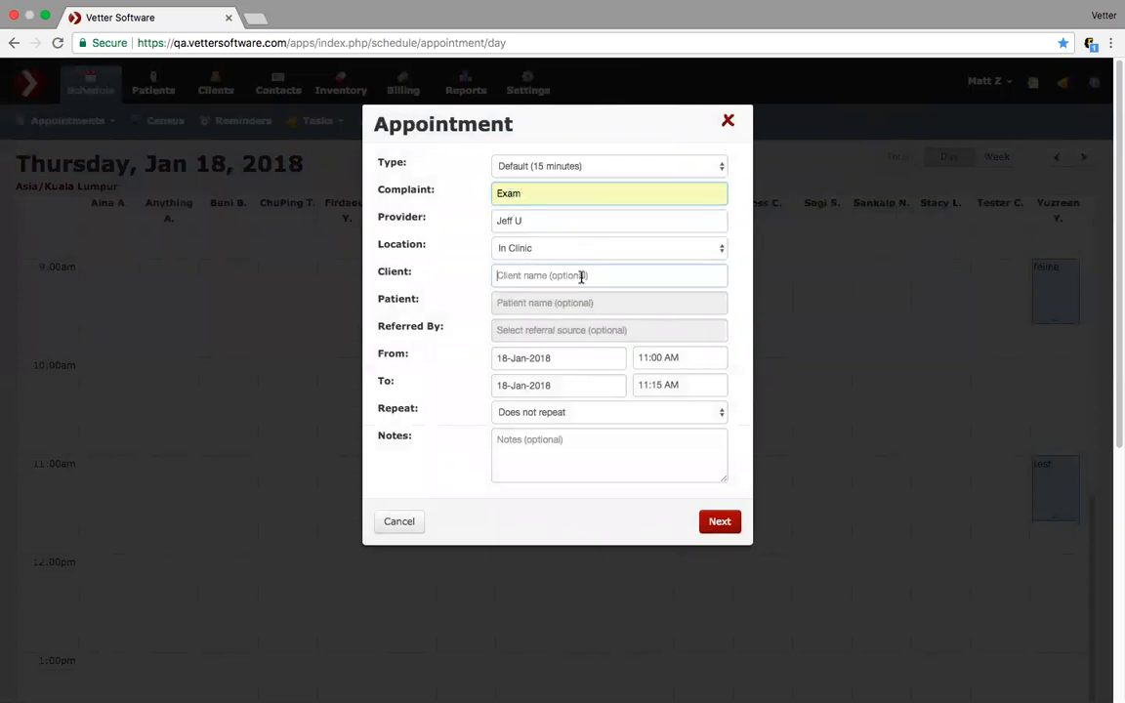
type("h")
key("BackSpace")
type("hann")
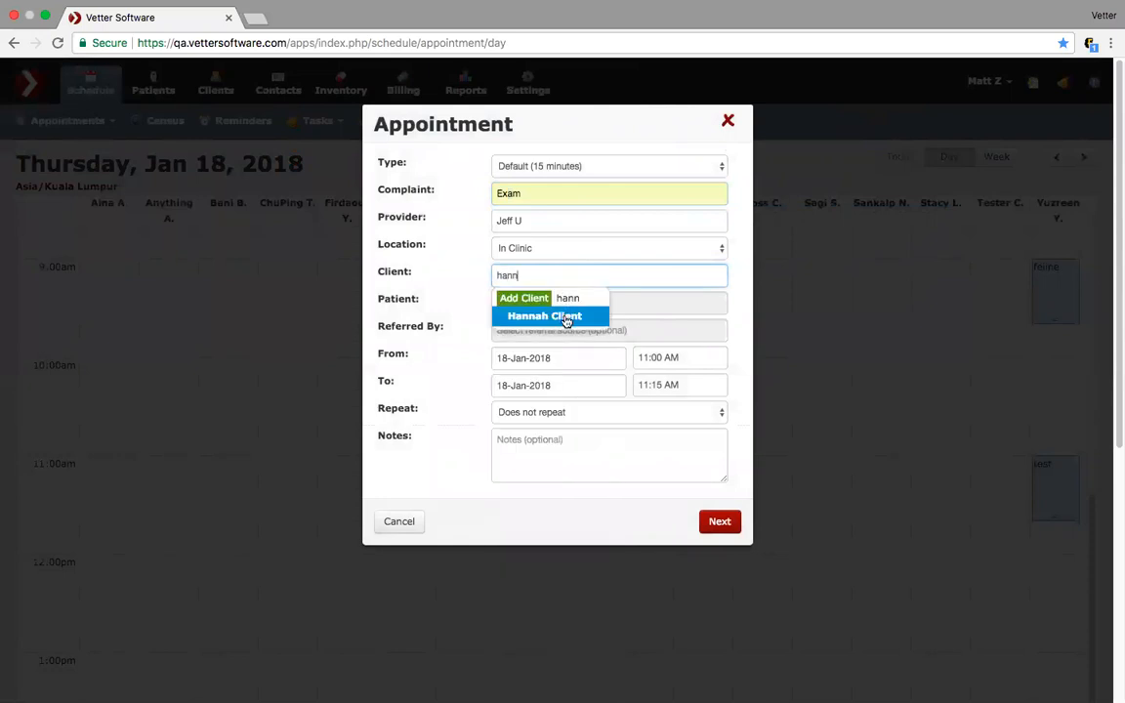
left_click(561, 316)
left_click(527, 303)
left_click(536, 384)
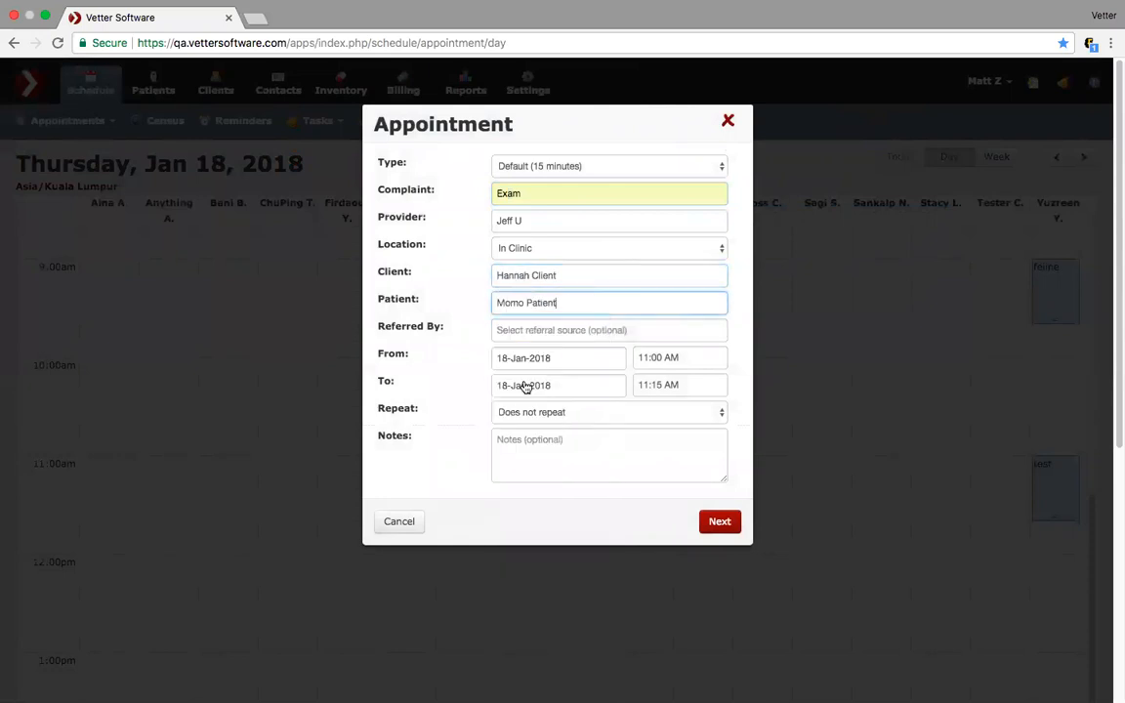
- Continue past the client information, review the confirmation options and reminder message, and save the appointment with "No confirmation" kept
left_click(720, 522)
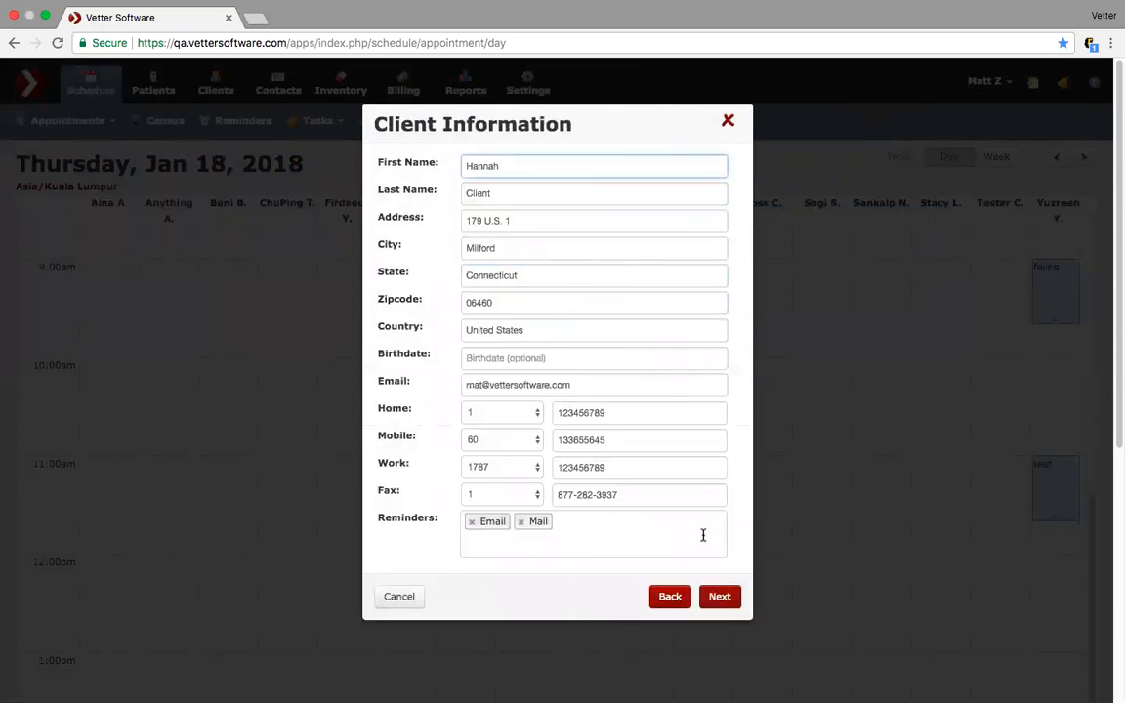
left_click(718, 597)
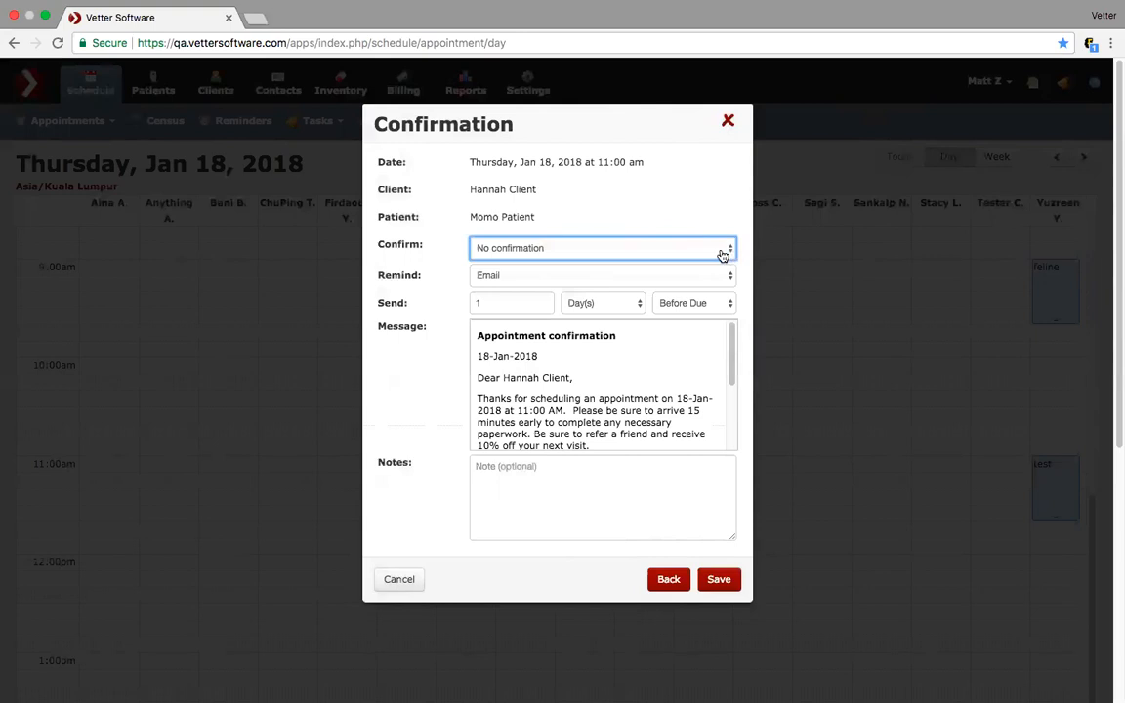
left_click(723, 253)
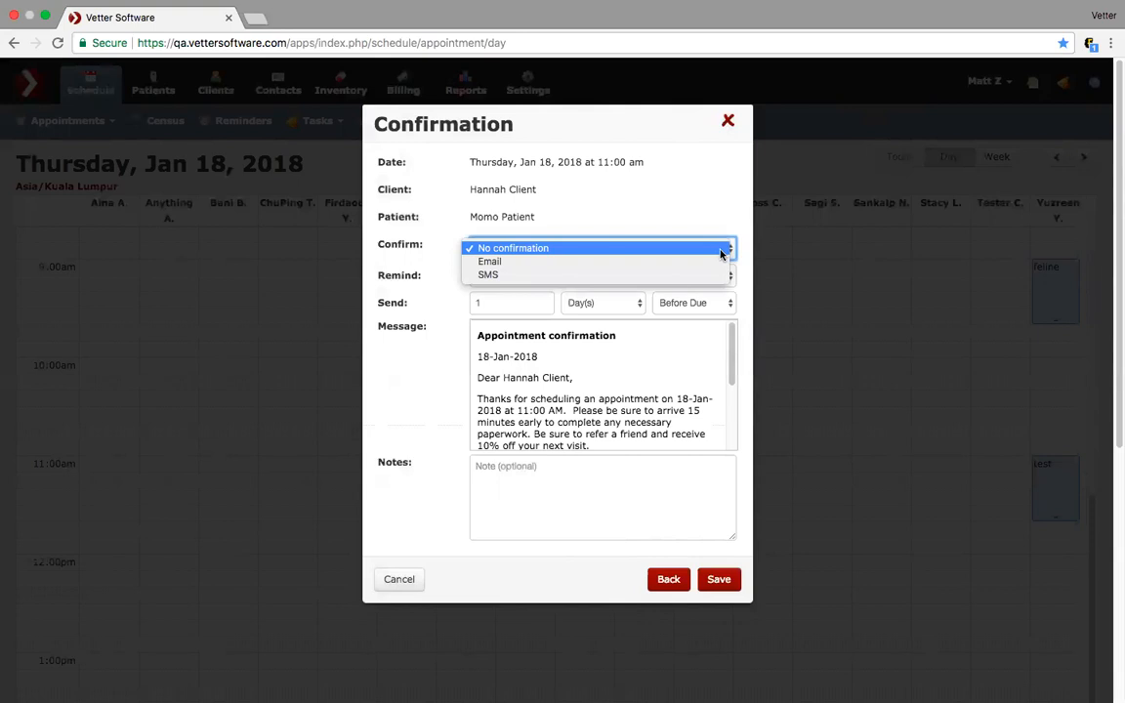
left_click(722, 253)
scroll(591, 366, "down", 2)
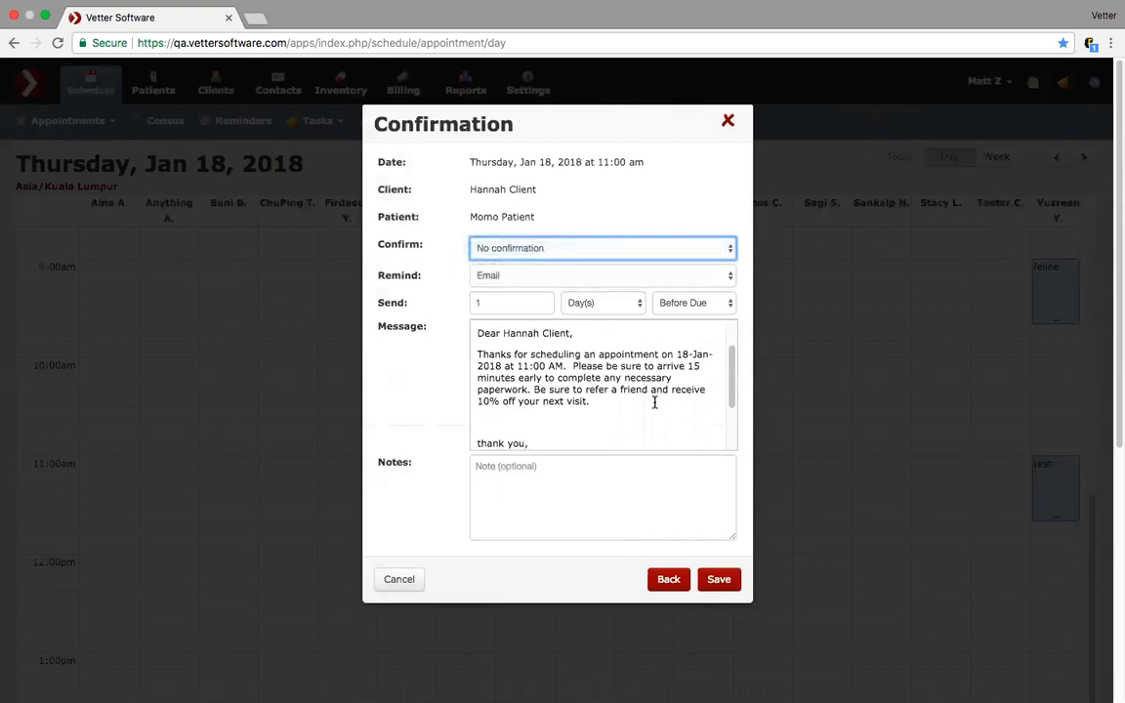
scroll(654, 403, "down", 1)
scroll(654, 403, "up", 3)
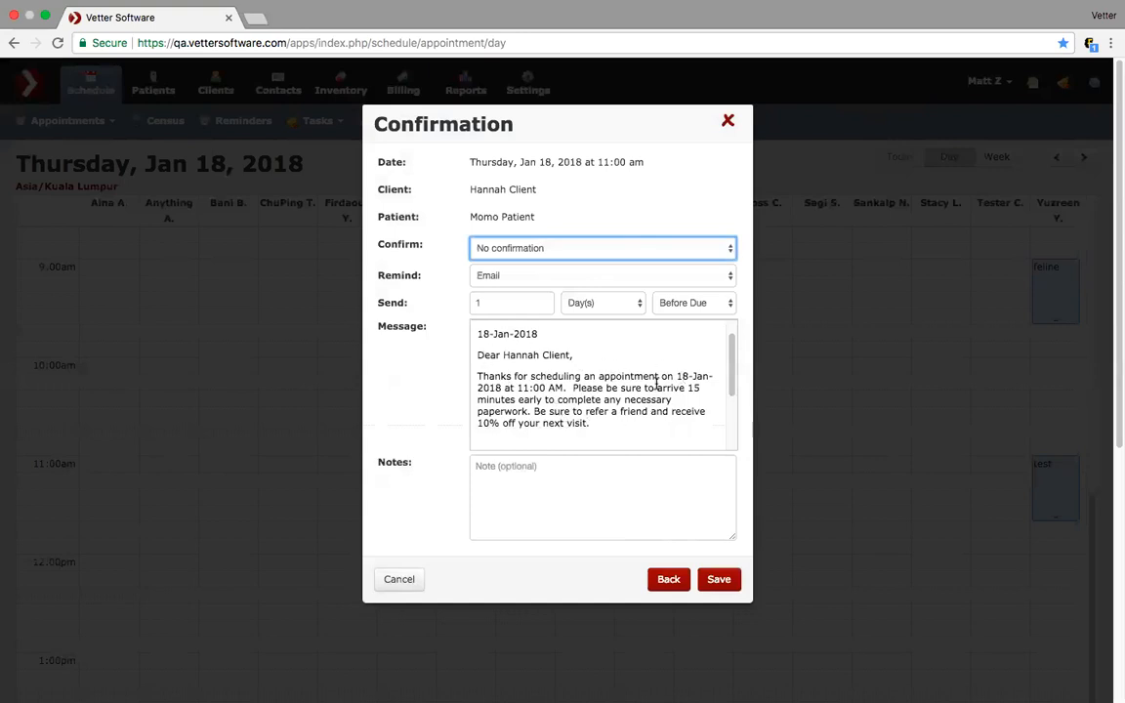
left_click(718, 580)
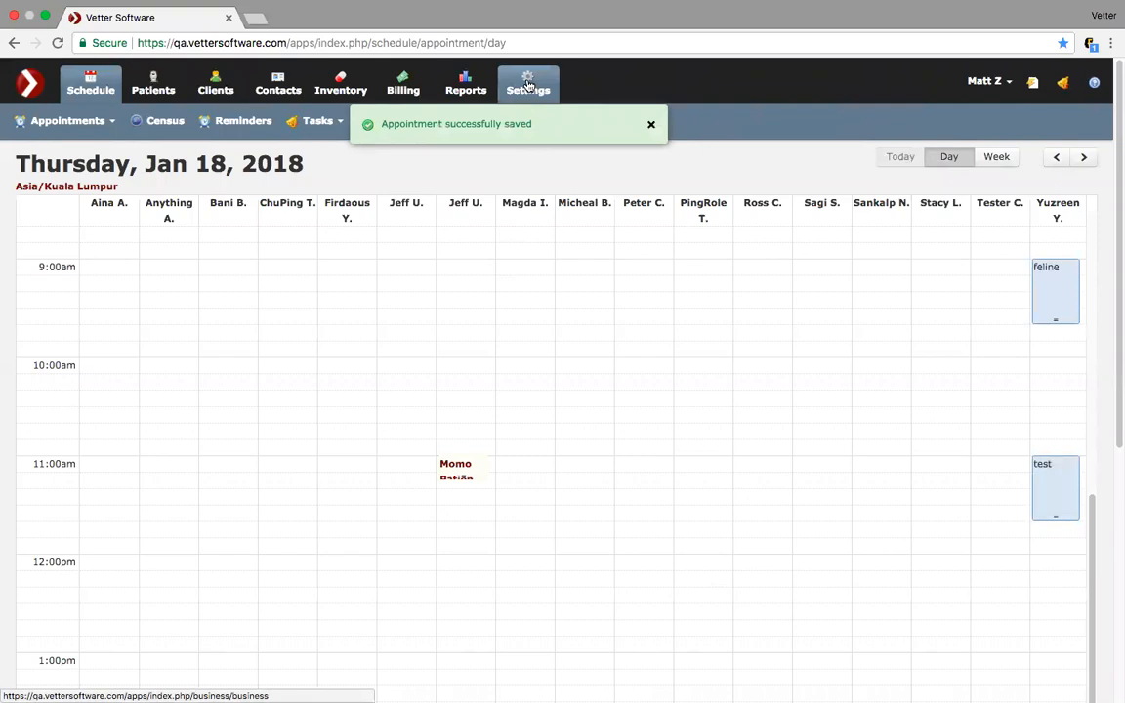
- Open the recently viewed "Appointment confirmation" template and examine its letter body and insertable field categories
left_click(527, 85)
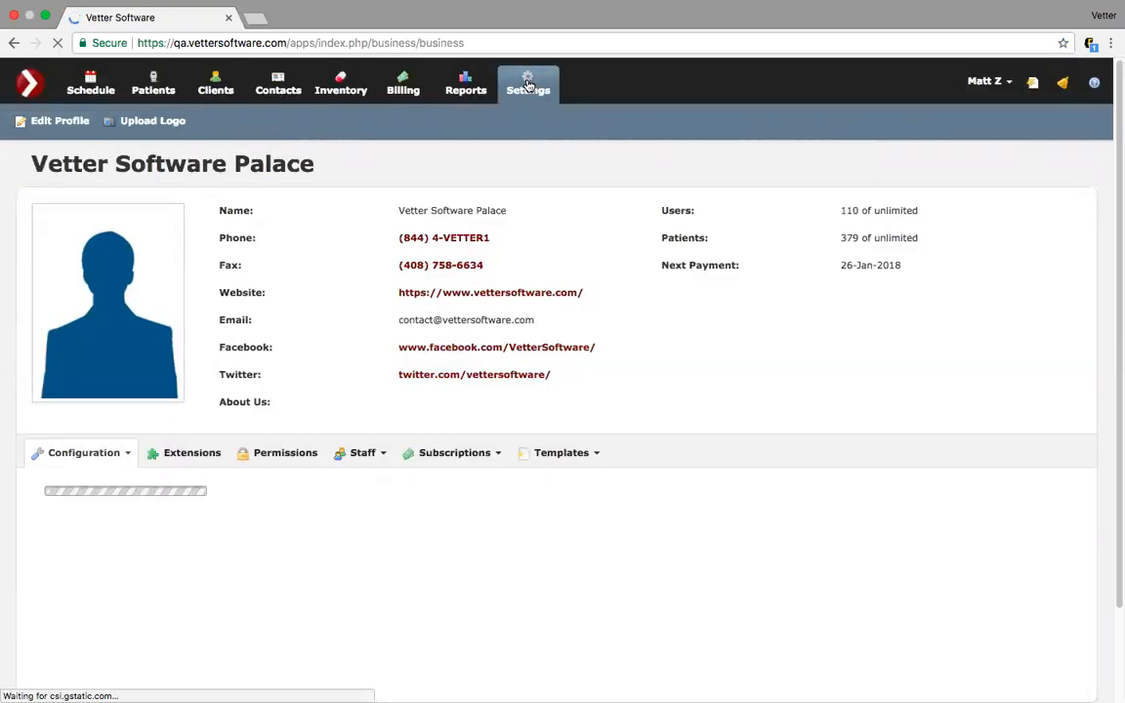
scroll(541, 243, "down", 2)
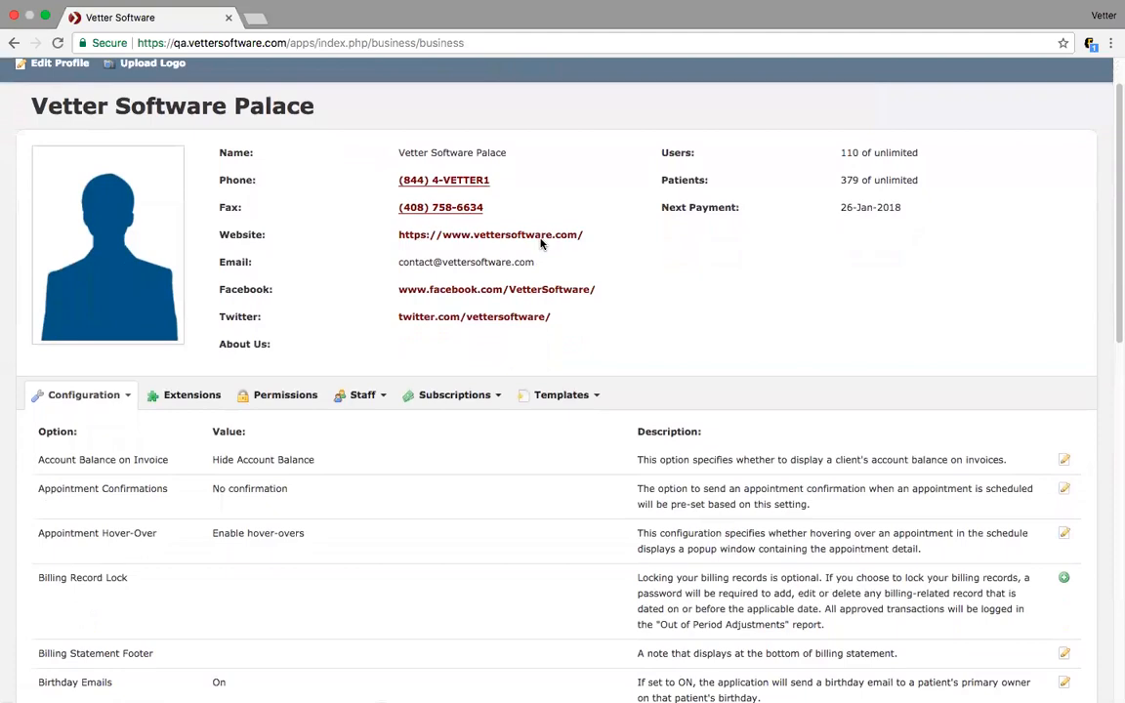
scroll(541, 244, "down", 3)
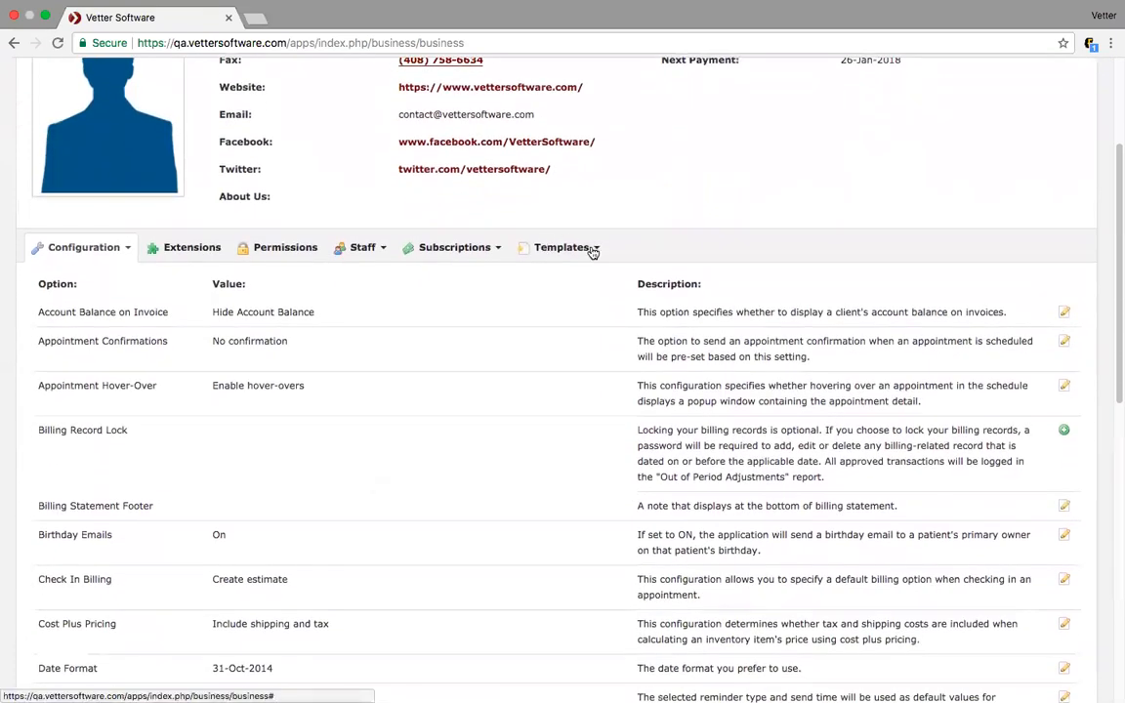
scroll(600, 239, "up", 5)
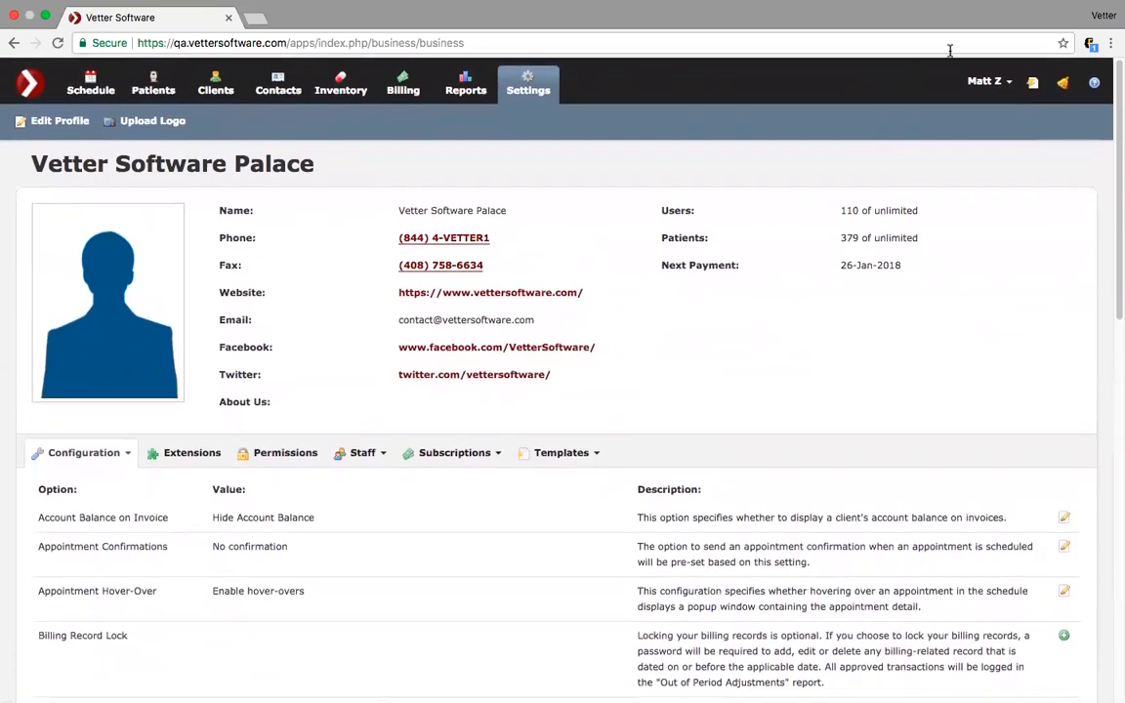
left_click(1032, 85)
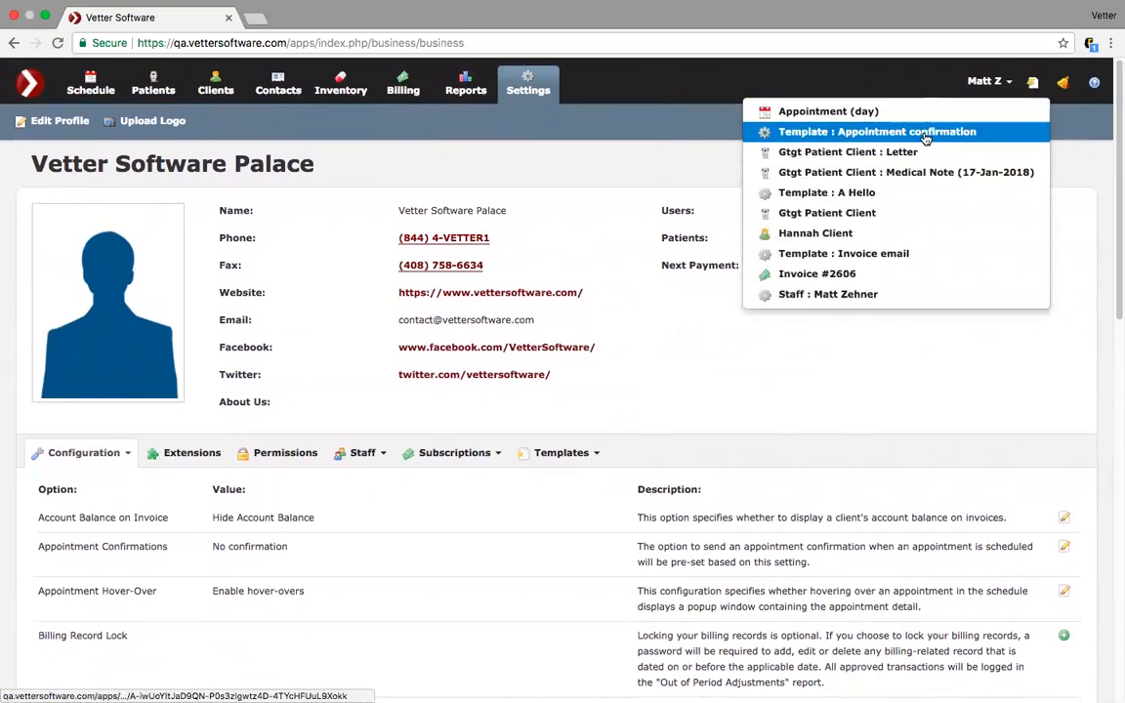
left_click(882, 132)
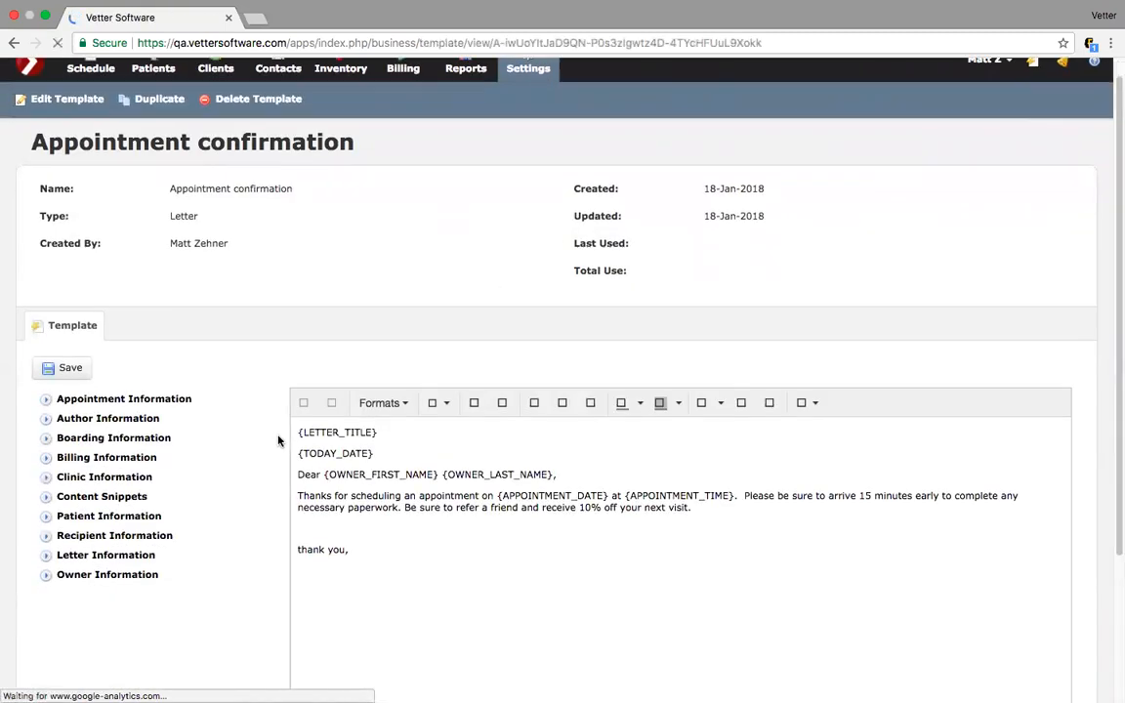
scroll(278, 441, "down", 3)
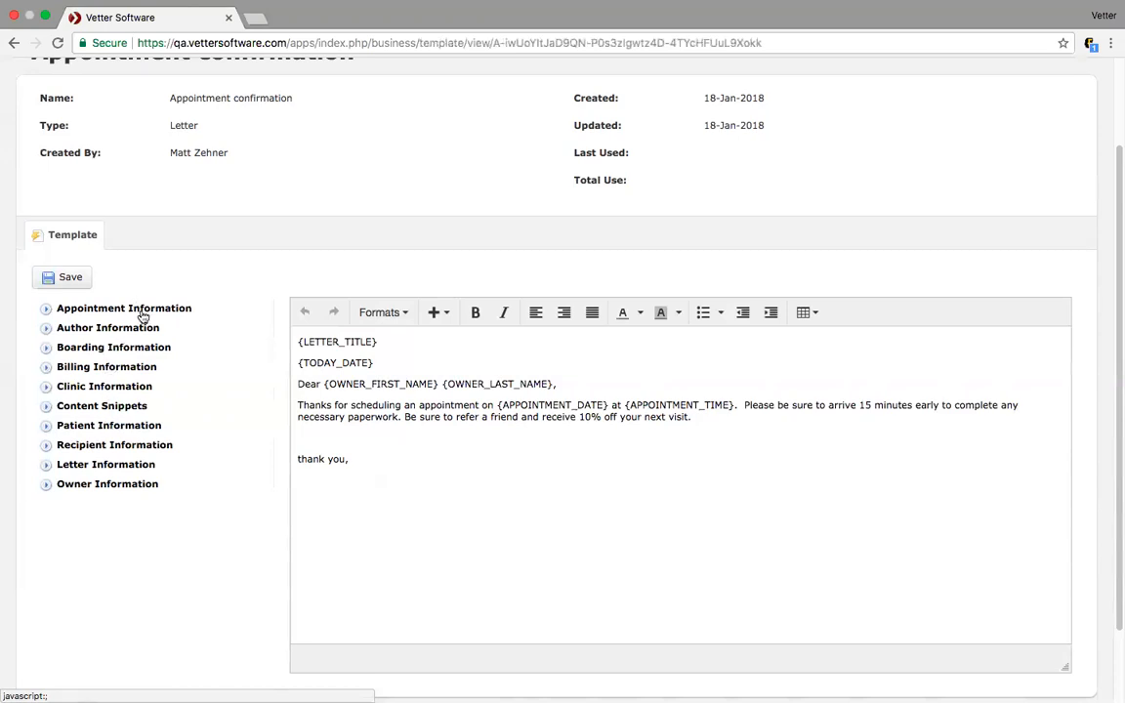
scroll(142, 320, "up", 3)
- Open the newest invoice from the billing dashboard
left_click(526, 82)
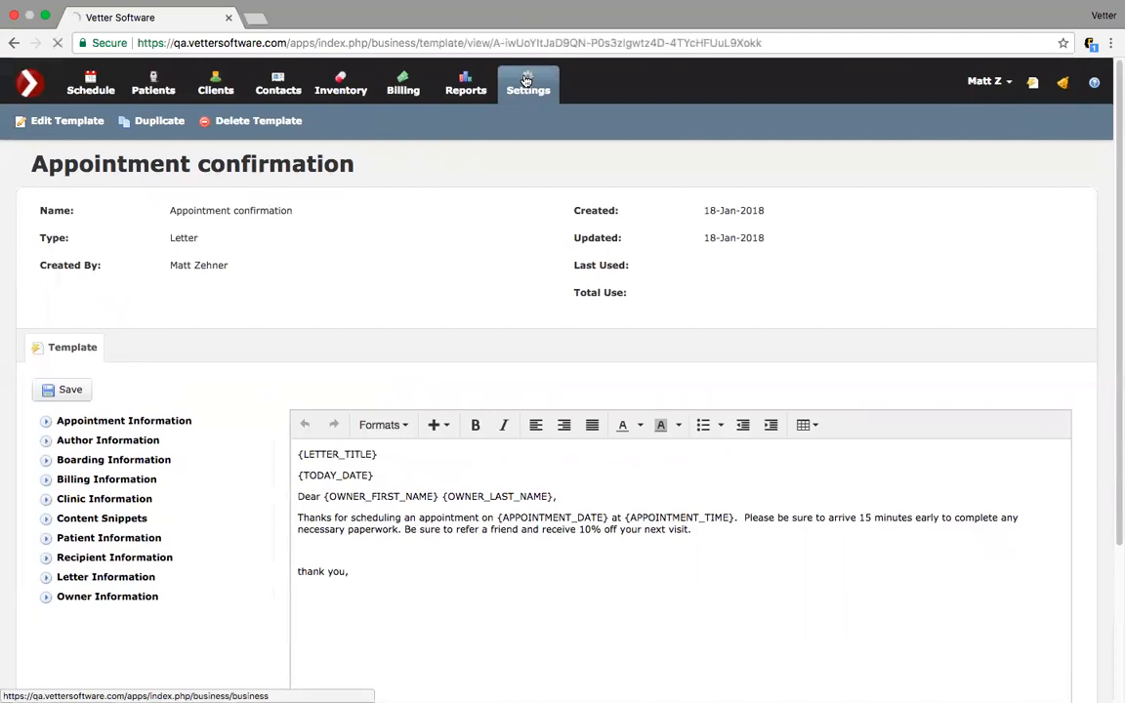
left_click(344, 84)
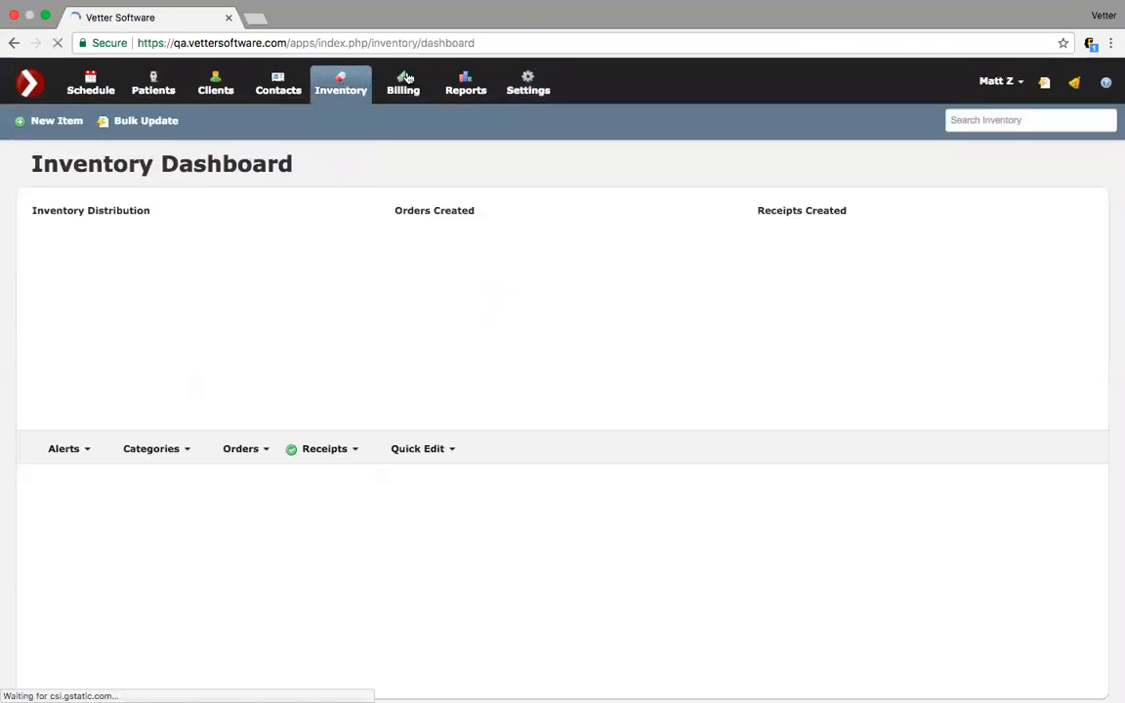
left_click(405, 78)
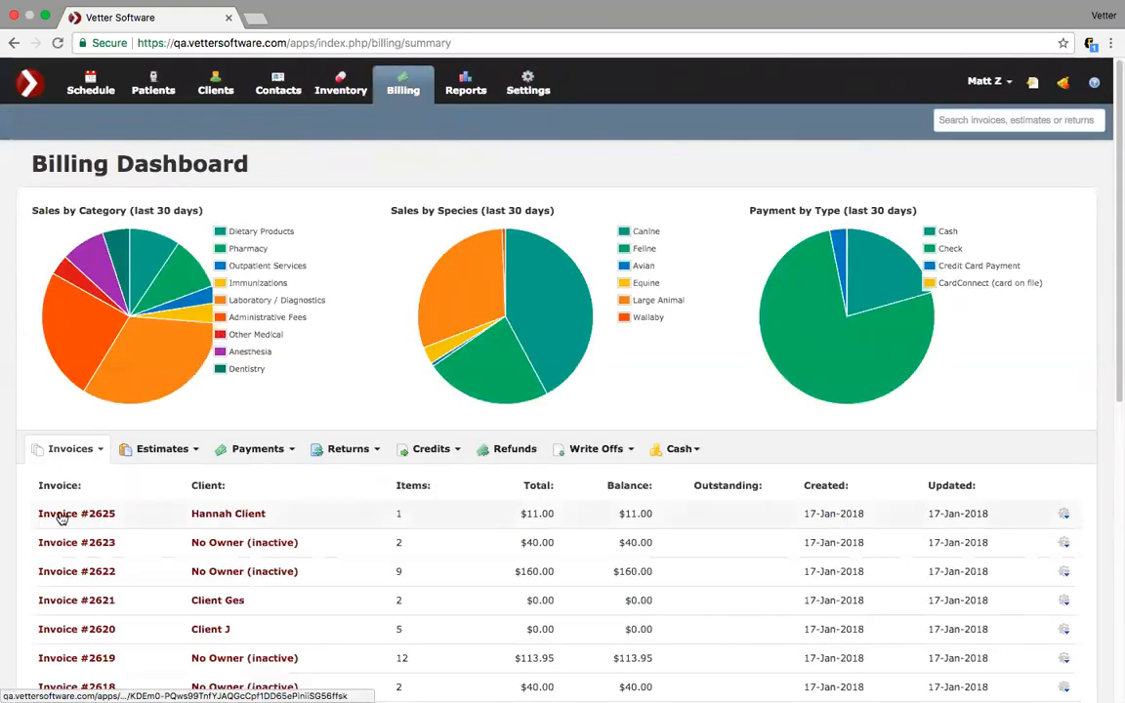
left_click(61, 515)
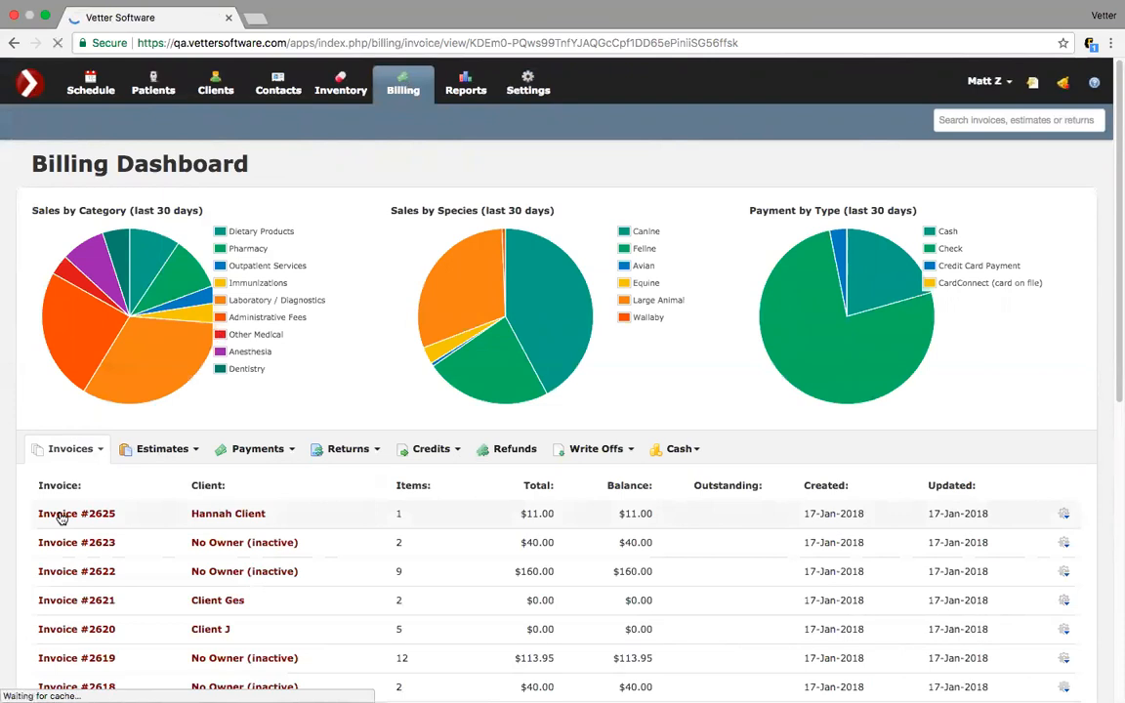
- Start emailing the invoice, read the prefilled message through to the signature, and cancel the email
left_click(167, 124)
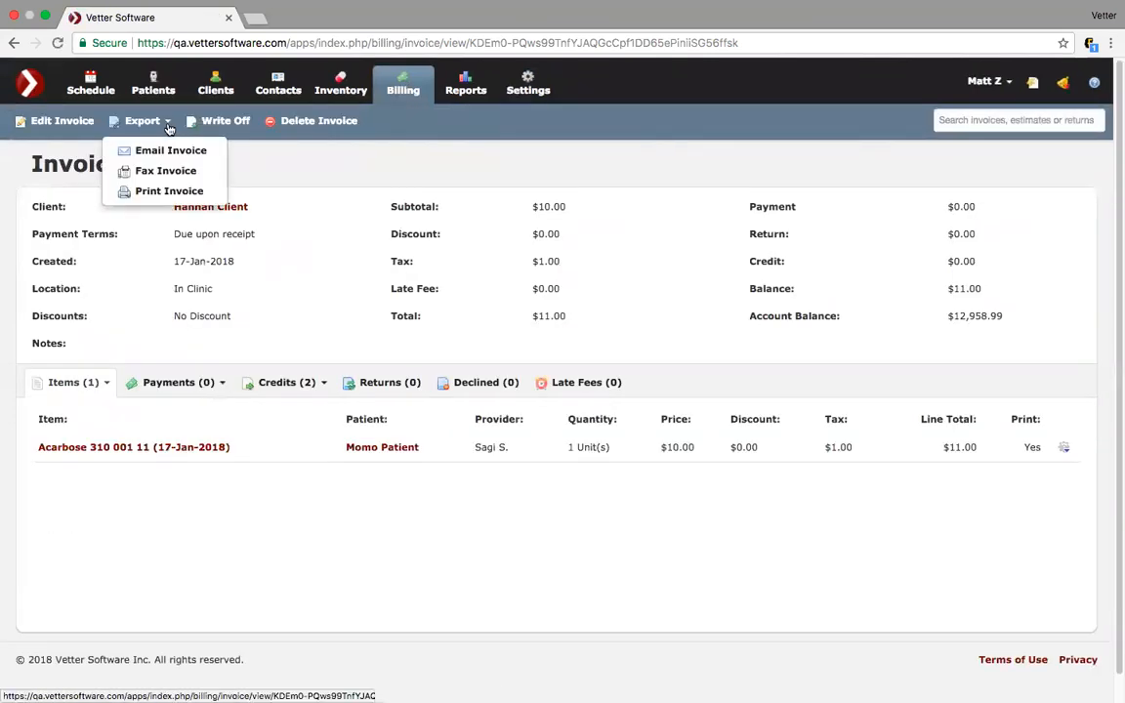
left_click(170, 150)
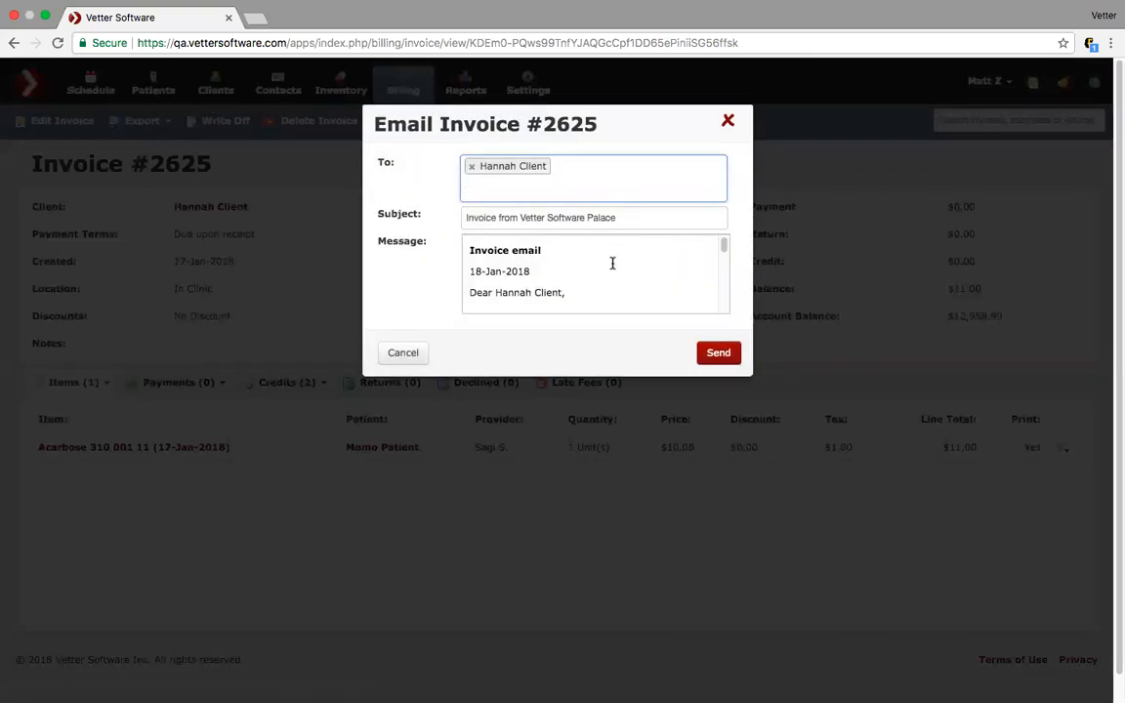
scroll(612, 263, "down", 2)
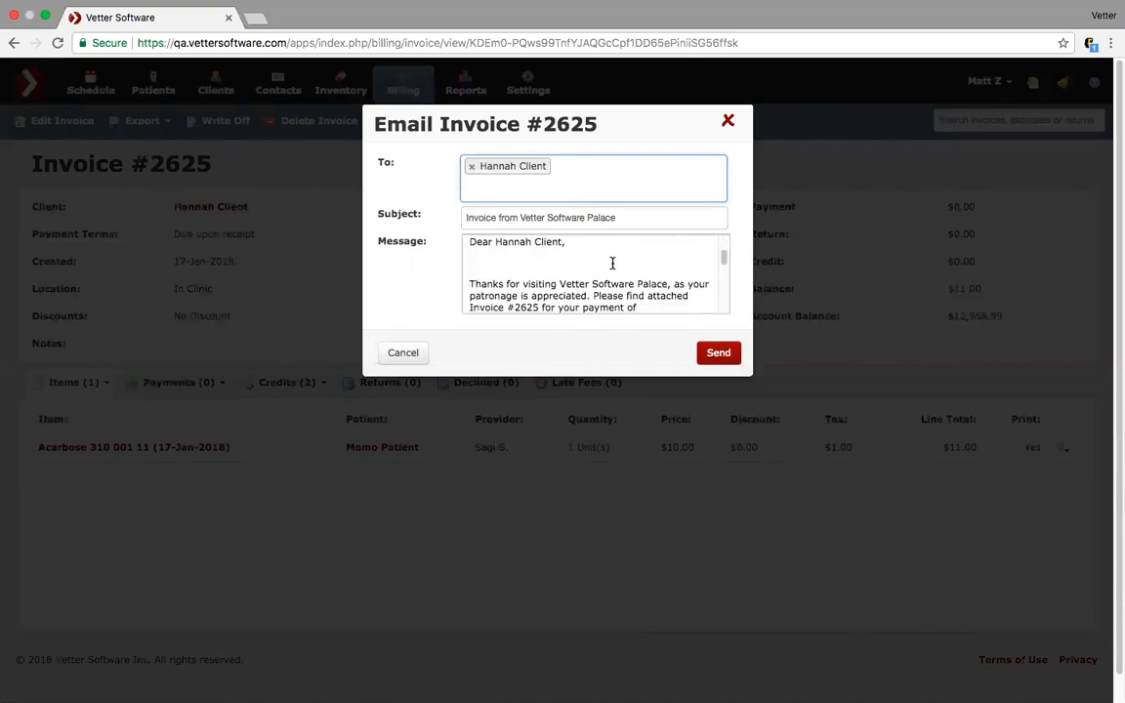
scroll(612, 263, "down", 1)
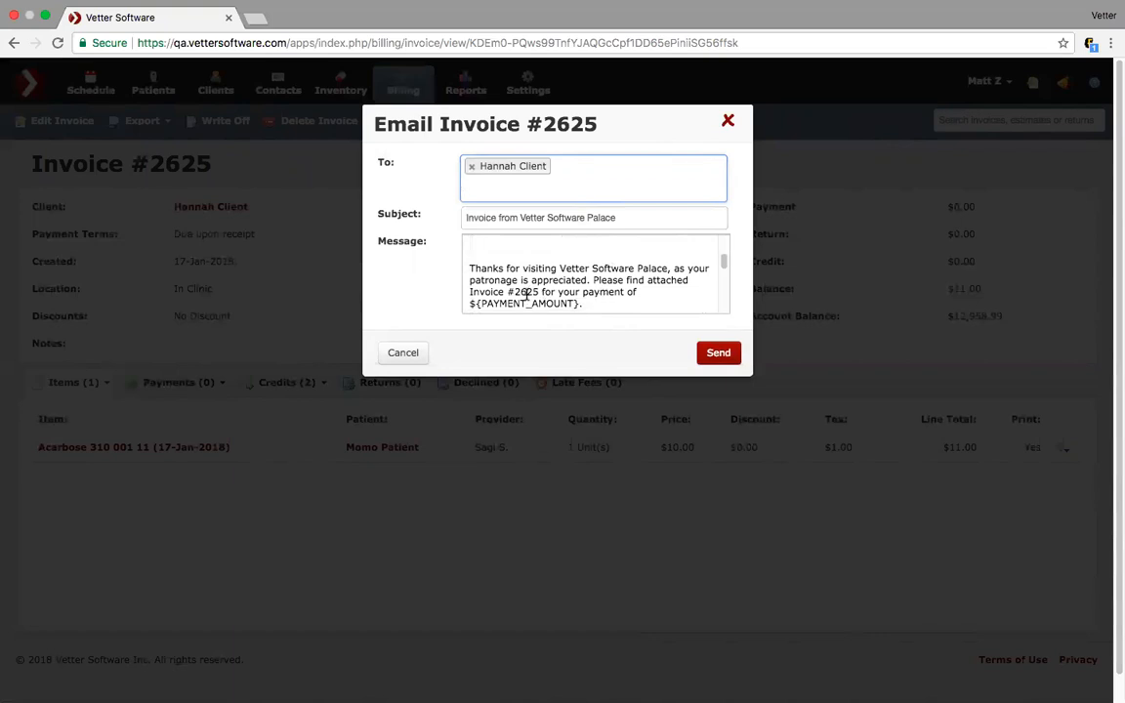
scroll(552, 293, "down", 5)
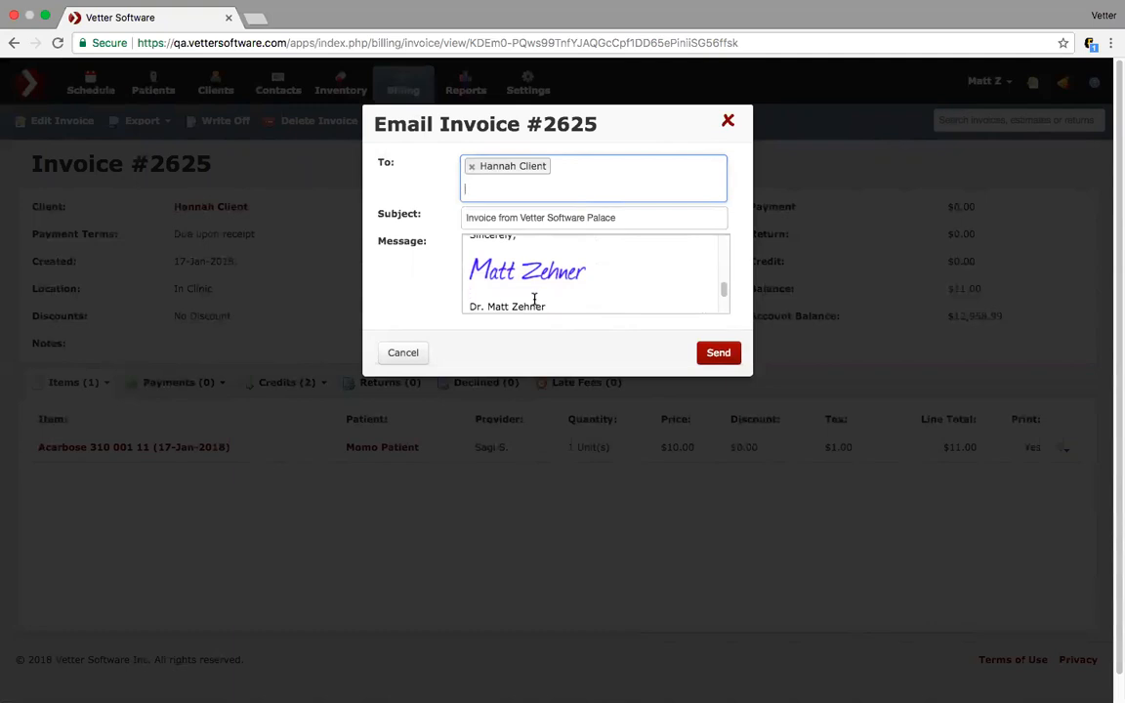
left_click(403, 353)
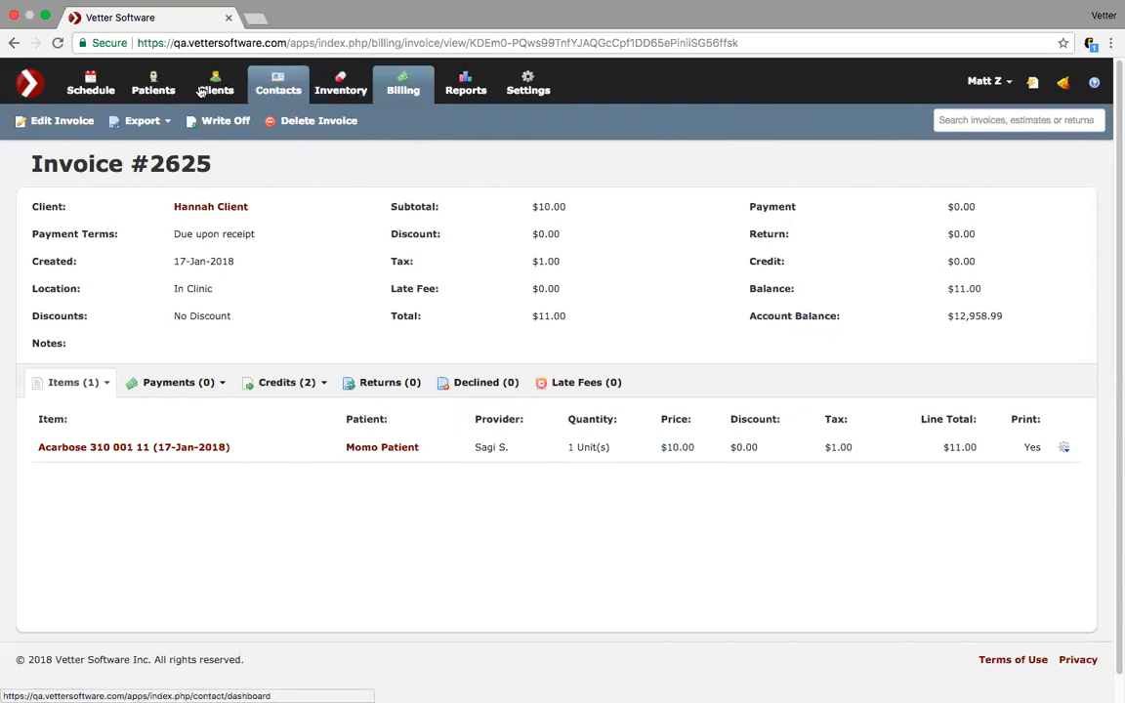
- Open the recently viewed medical note dated 17-Jan-2018 and start an email of it
left_click(1033, 83)
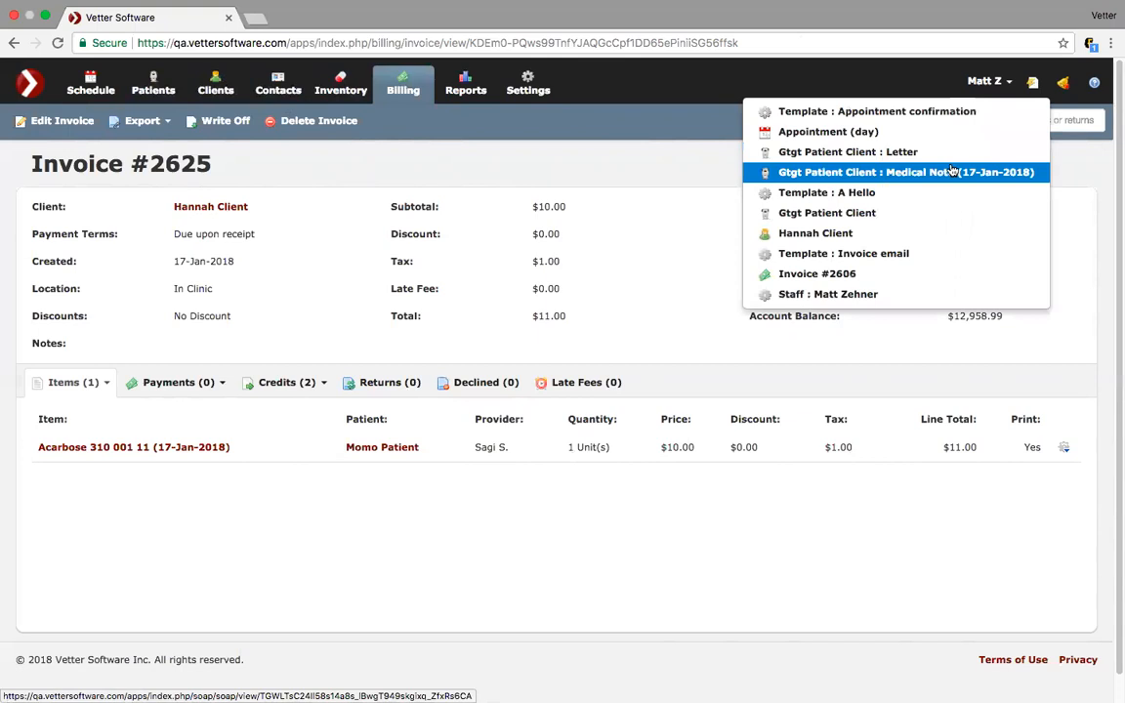
left_click(908, 172)
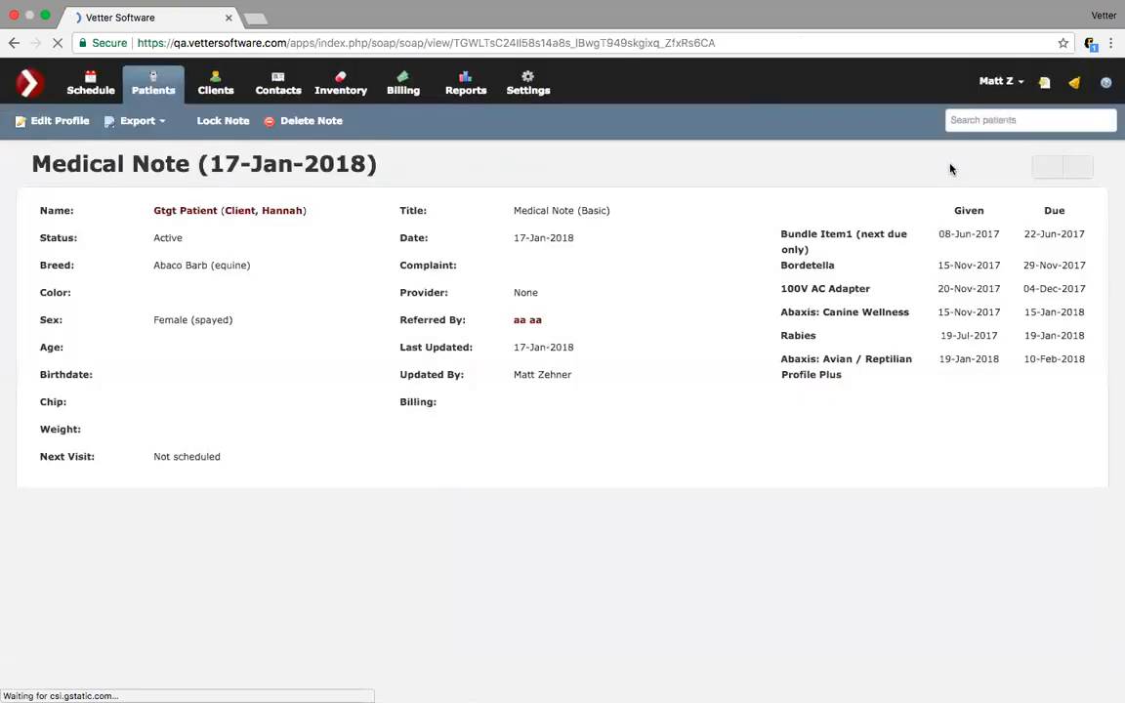
left_click(156, 124)
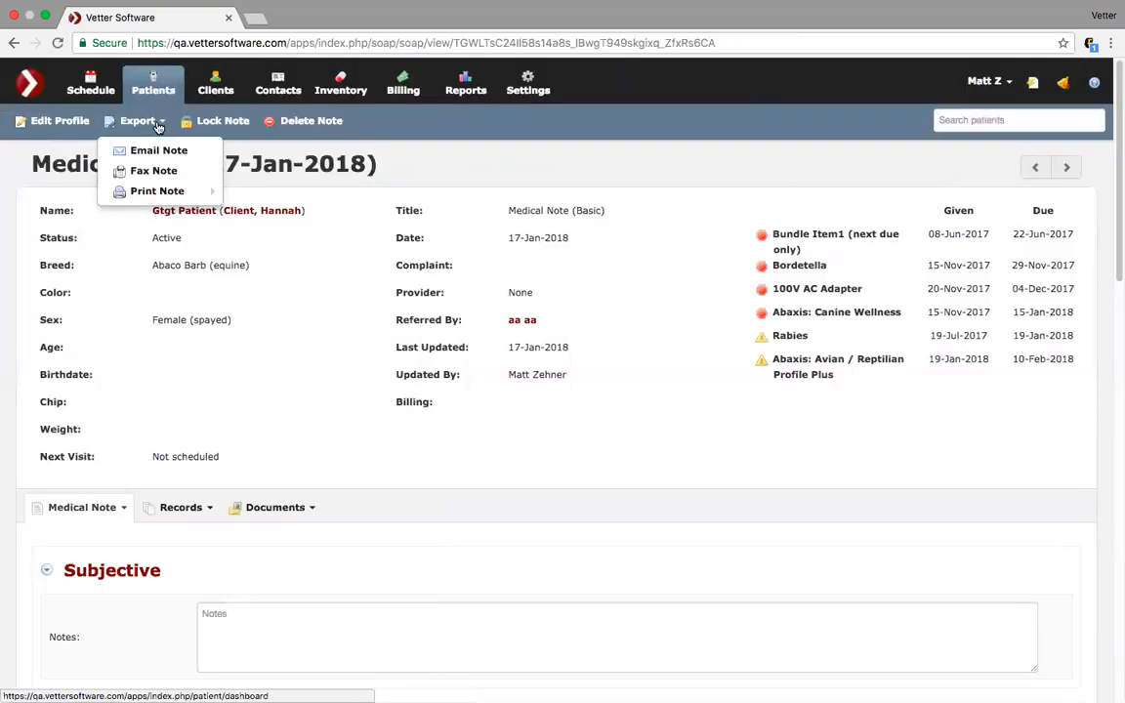
left_click(149, 150)
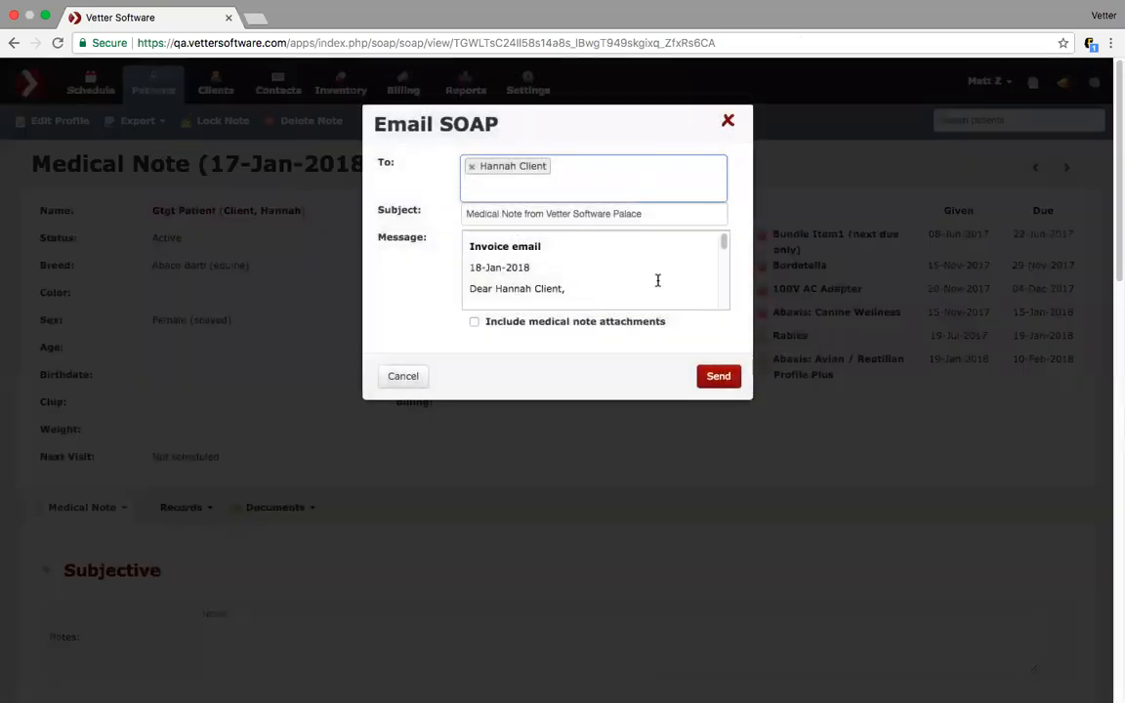
- Examine the prefilled message of the medical note email and close it without sending
scroll(658, 282, "down", 1)
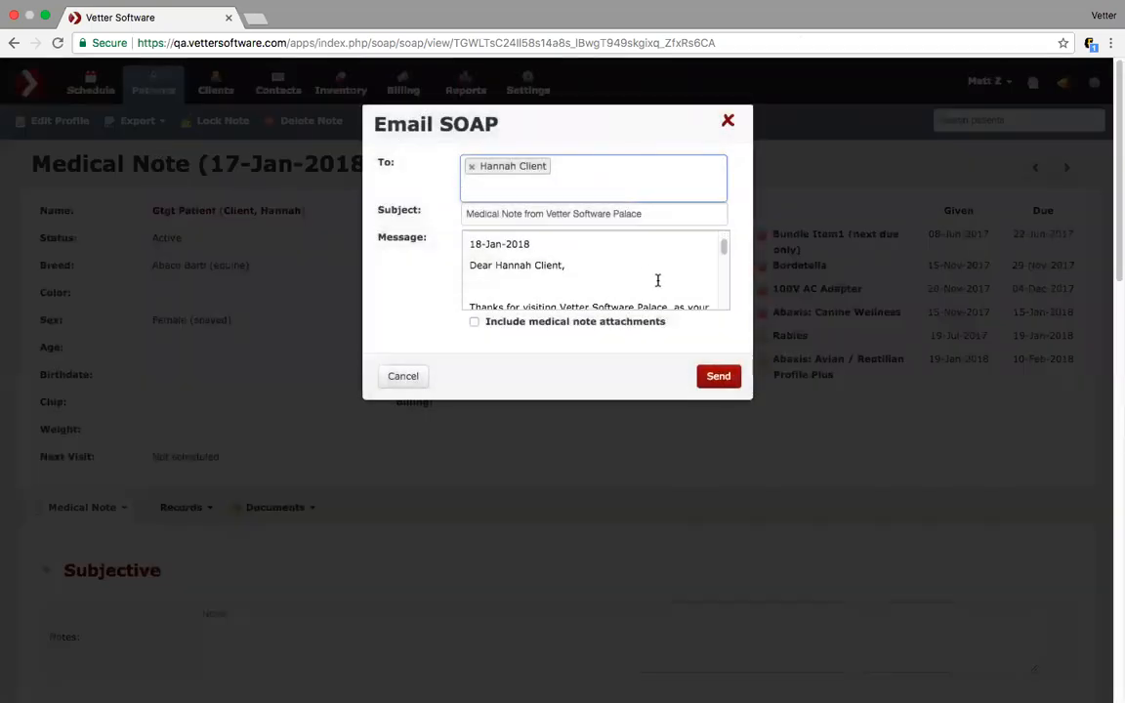
scroll(658, 281, "up", 1)
scroll(658, 281, "up", 1)
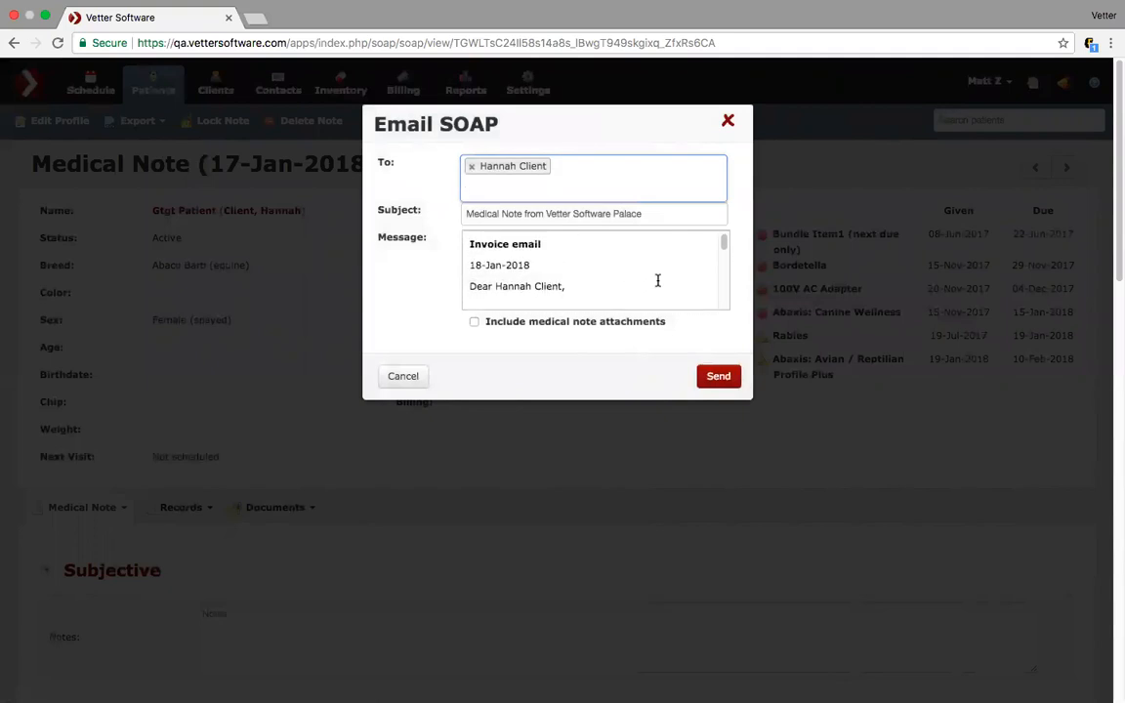
scroll(658, 281, "down", 3)
scroll(658, 279, "up", 2)
left_click(729, 123)
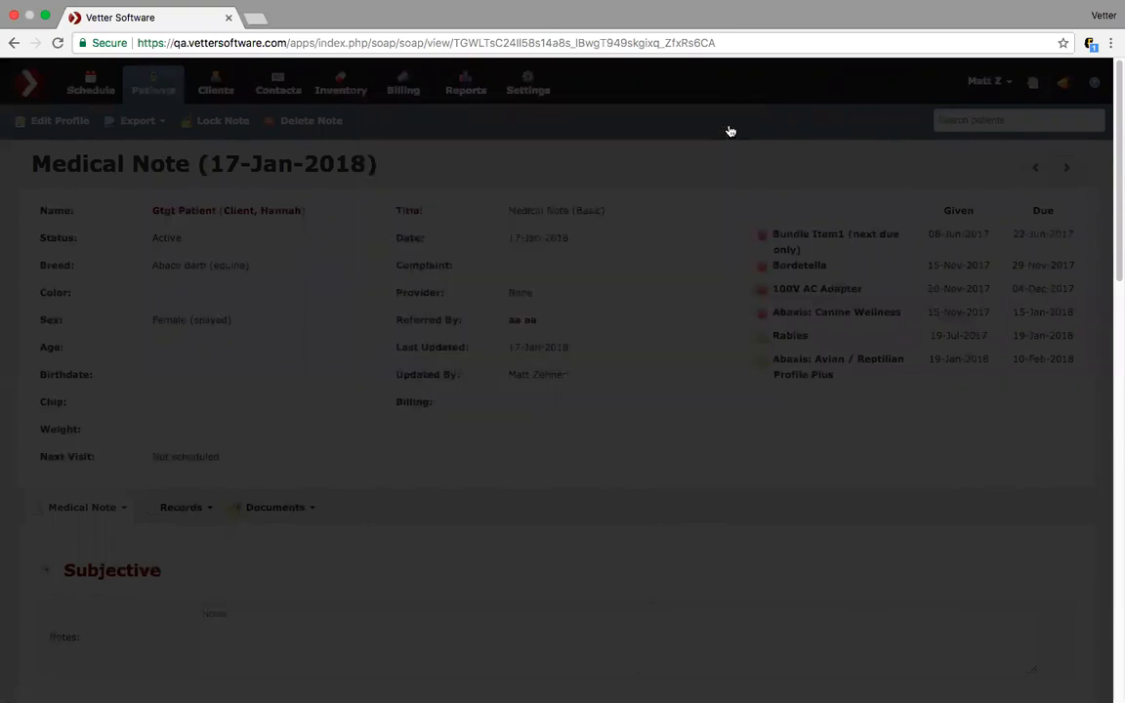
- Open the clinic's list of email defaults and examine which template is assigned to the Medical Note email
left_click(525, 78)
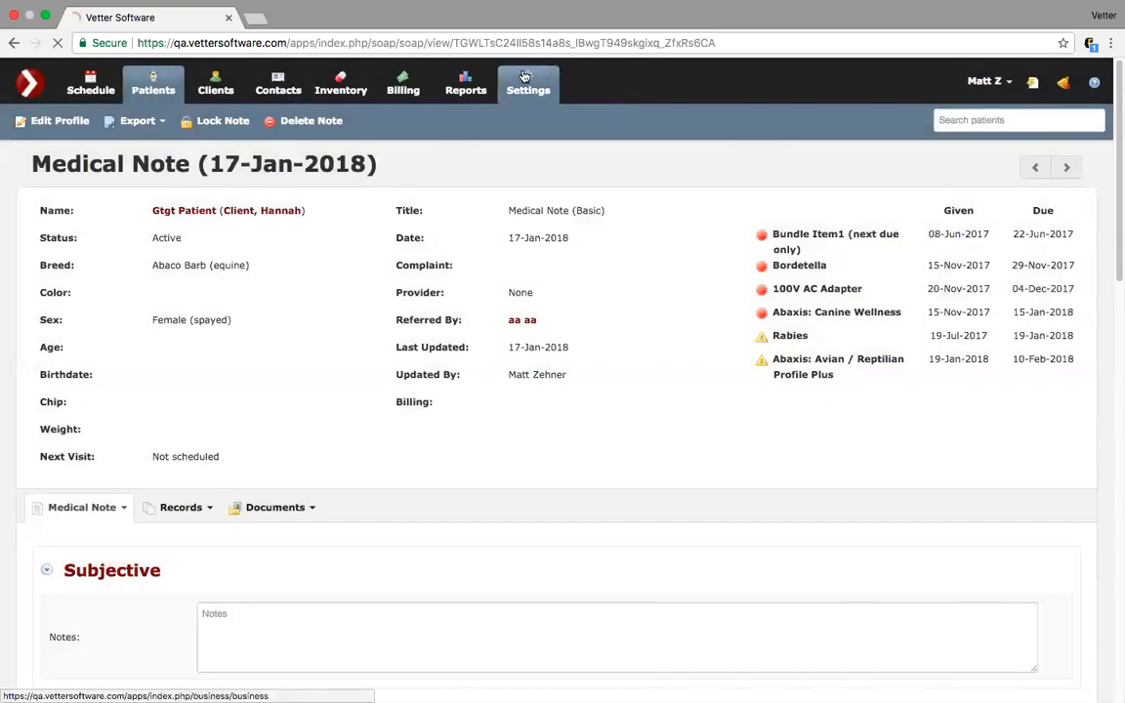
scroll(309, 278, "down", 5)
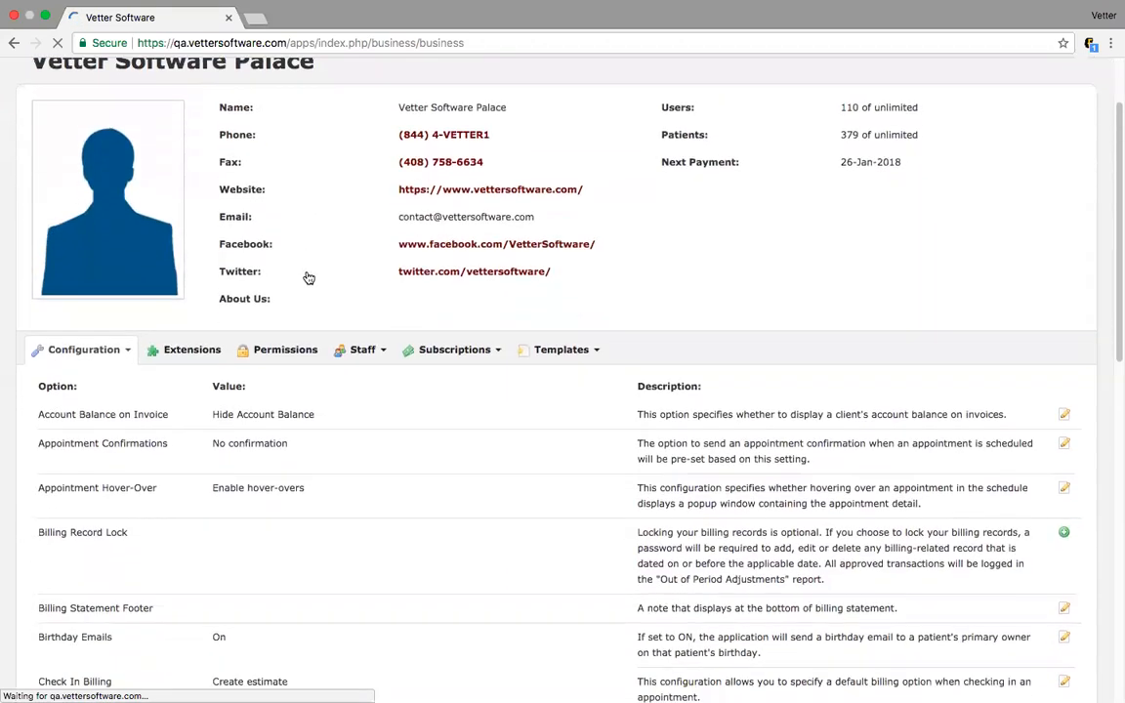
left_click(119, 157)
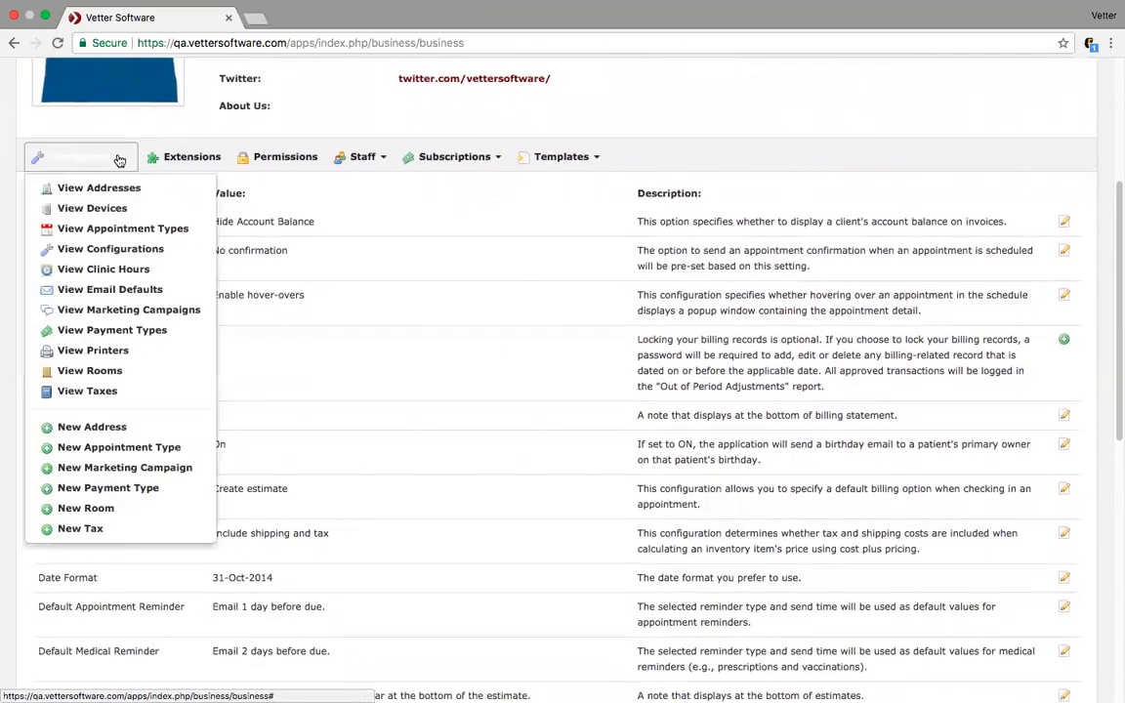
left_click(110, 289)
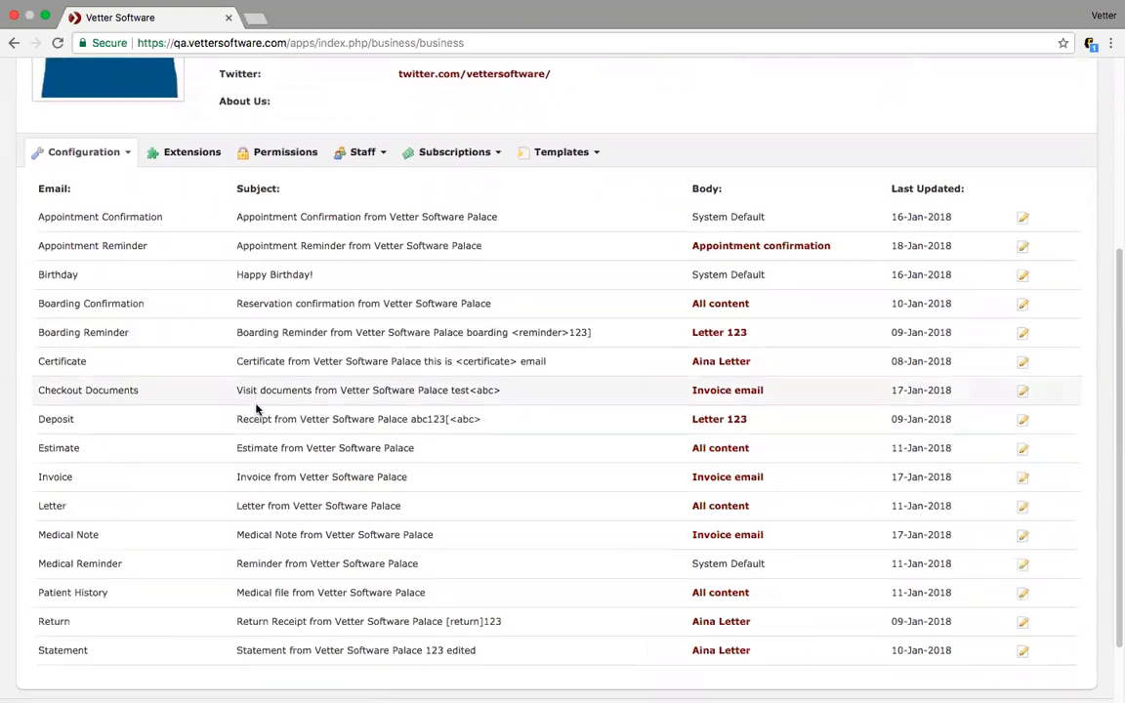
scroll(294, 407, "down", 2)
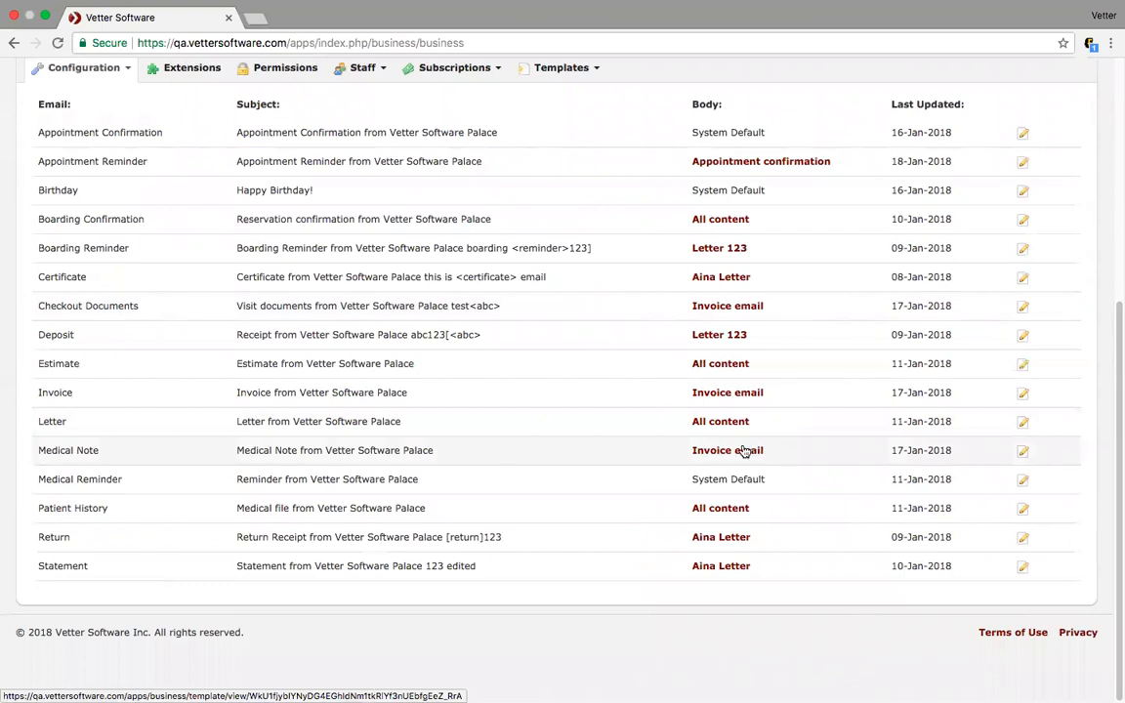
- Open the template assigned to the Medical Note email in a separate tab, view its contents, and return to the email defaults
left_click(744, 451, "super")
left_click(369, 19)
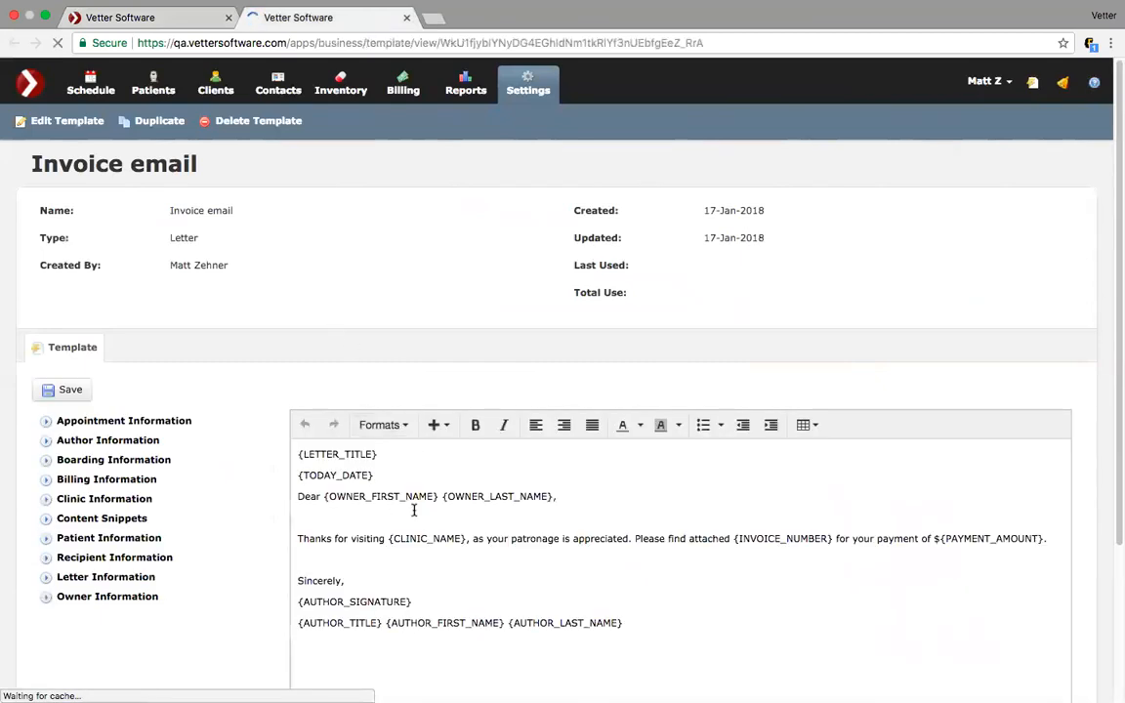
left_click(194, 21)
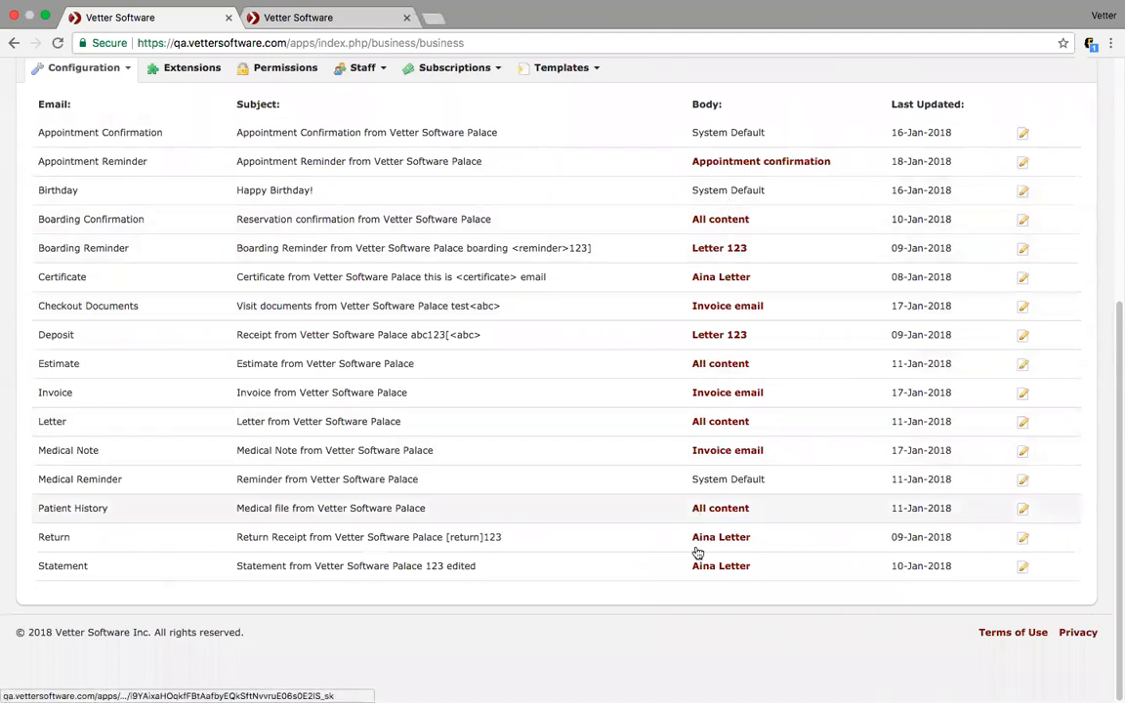
- Open the Medical Note email default for editing and examine the templates offered for its body
left_click(1024, 453)
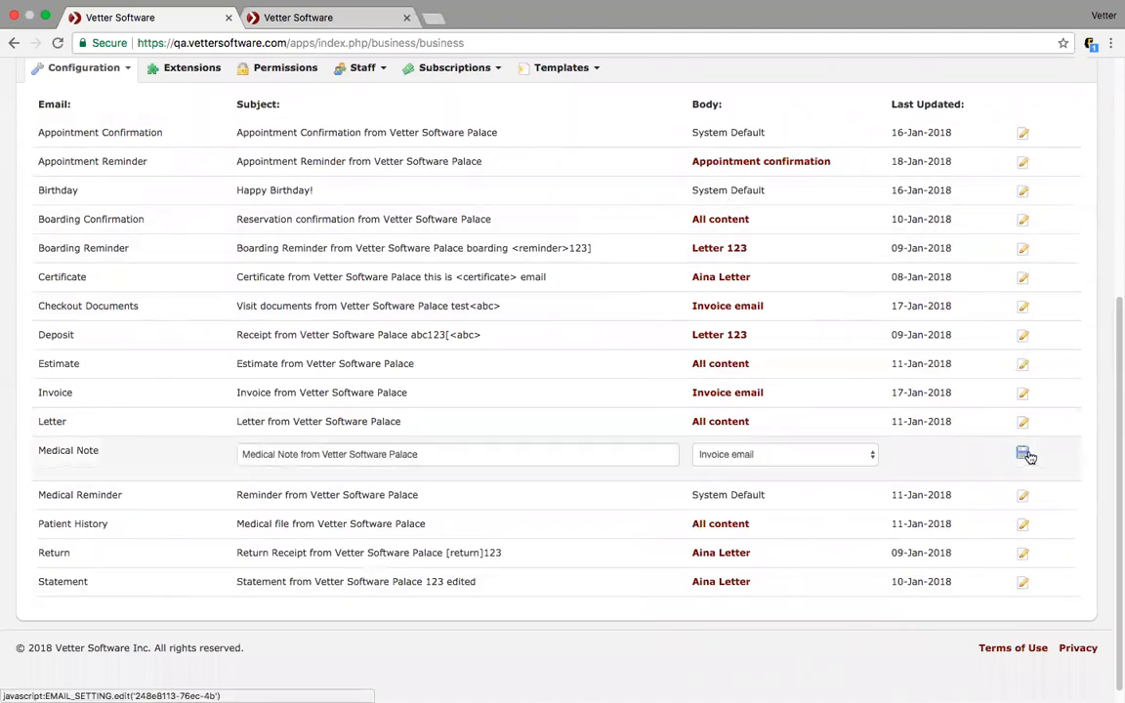
left_click(861, 458)
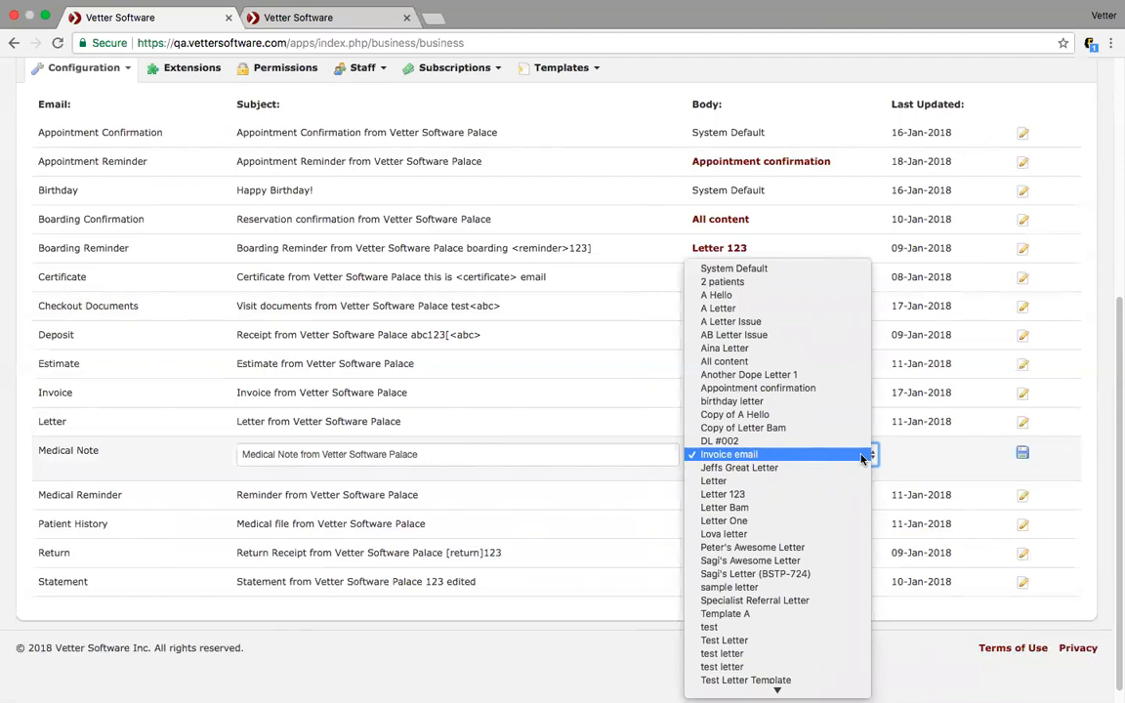
left_click(812, 78)
scroll(665, 101, "up", 5)
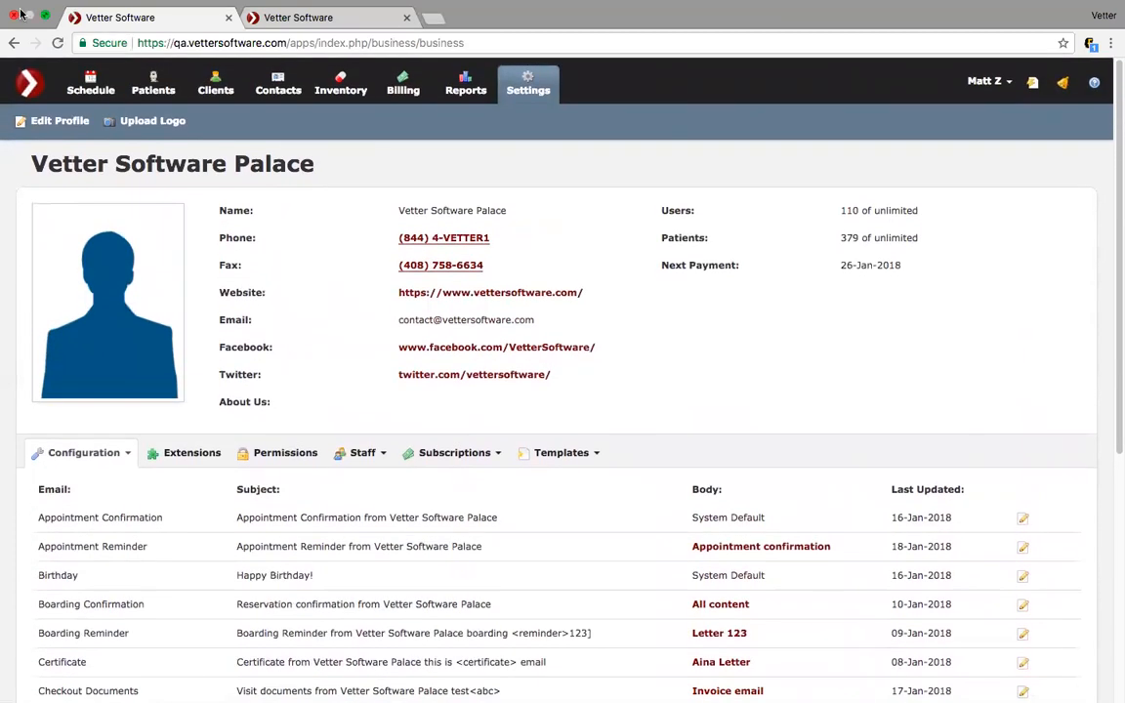
scroll(94, 459, "down", 5)
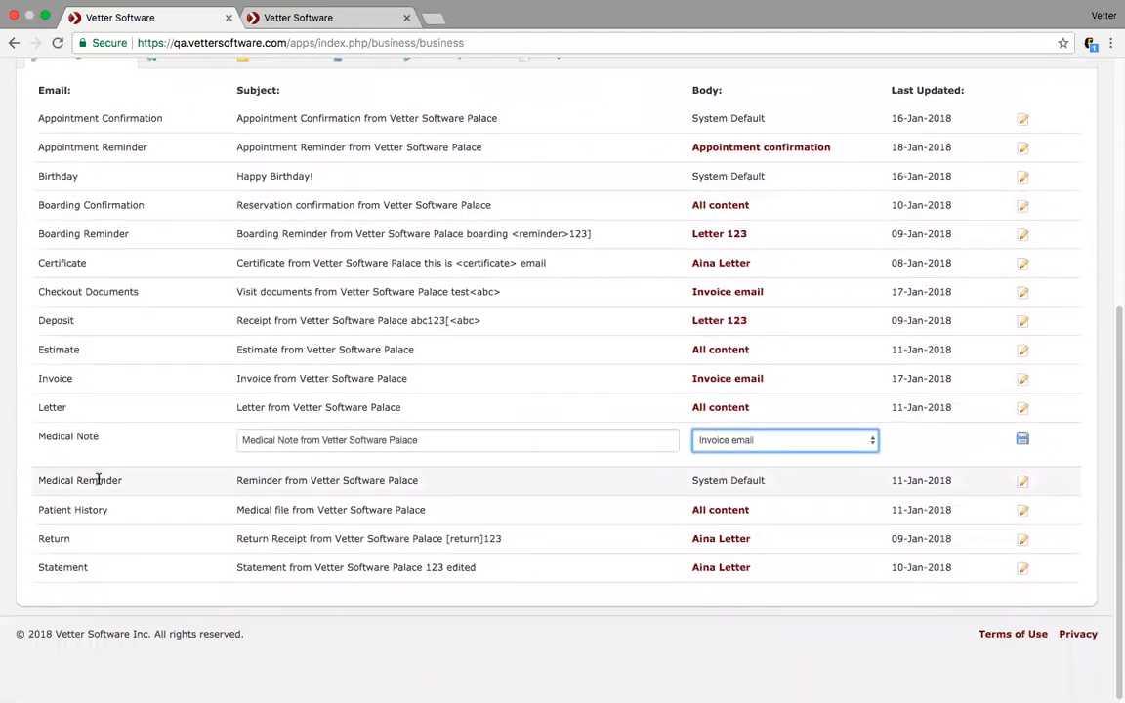
scroll(98, 478, "up", 1)
scroll(97, 478, "up", 8)
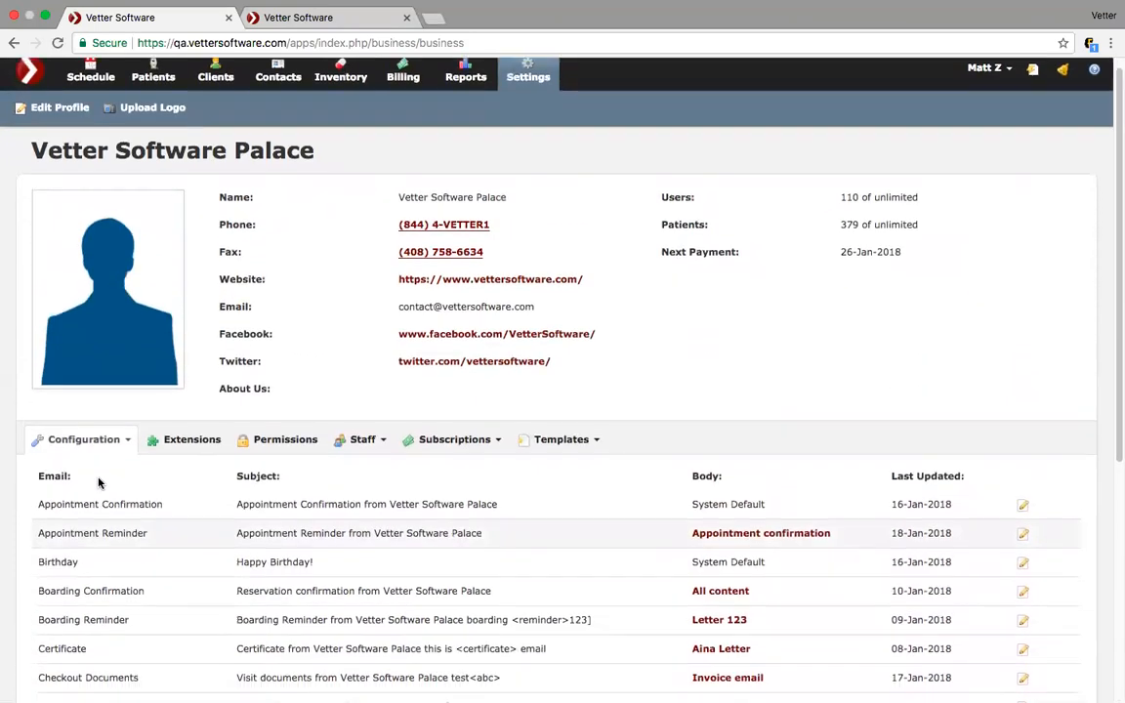
scroll(100, 483, "down", 7)
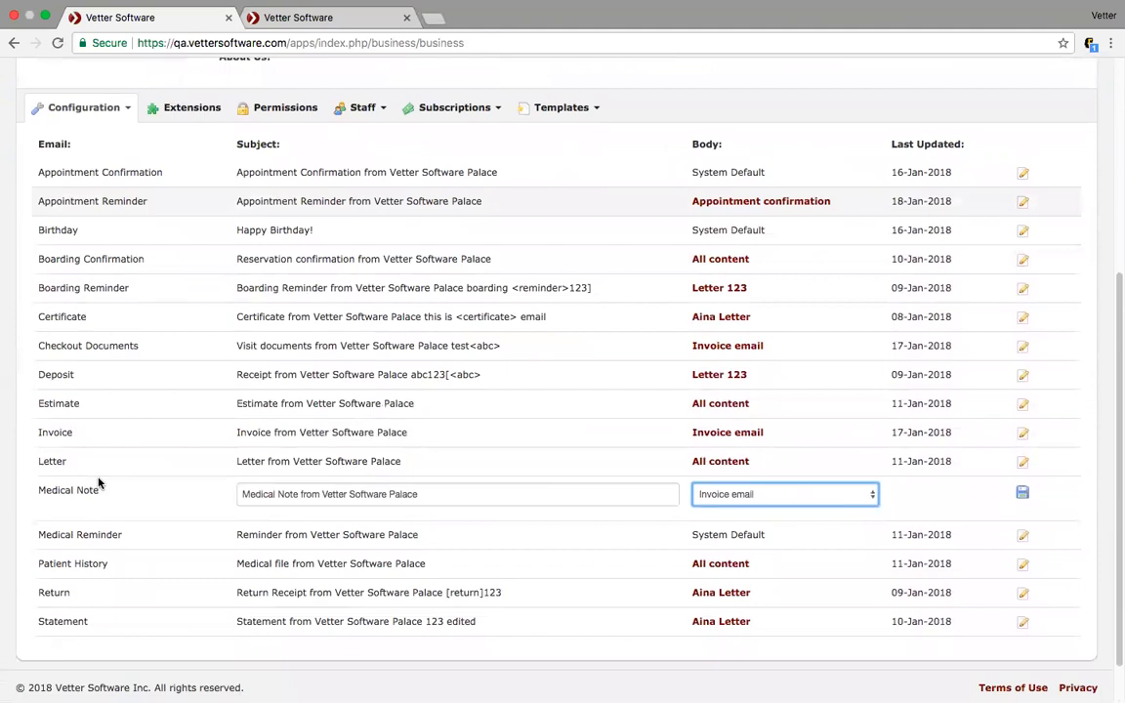
scroll(98, 483, "up", 1)
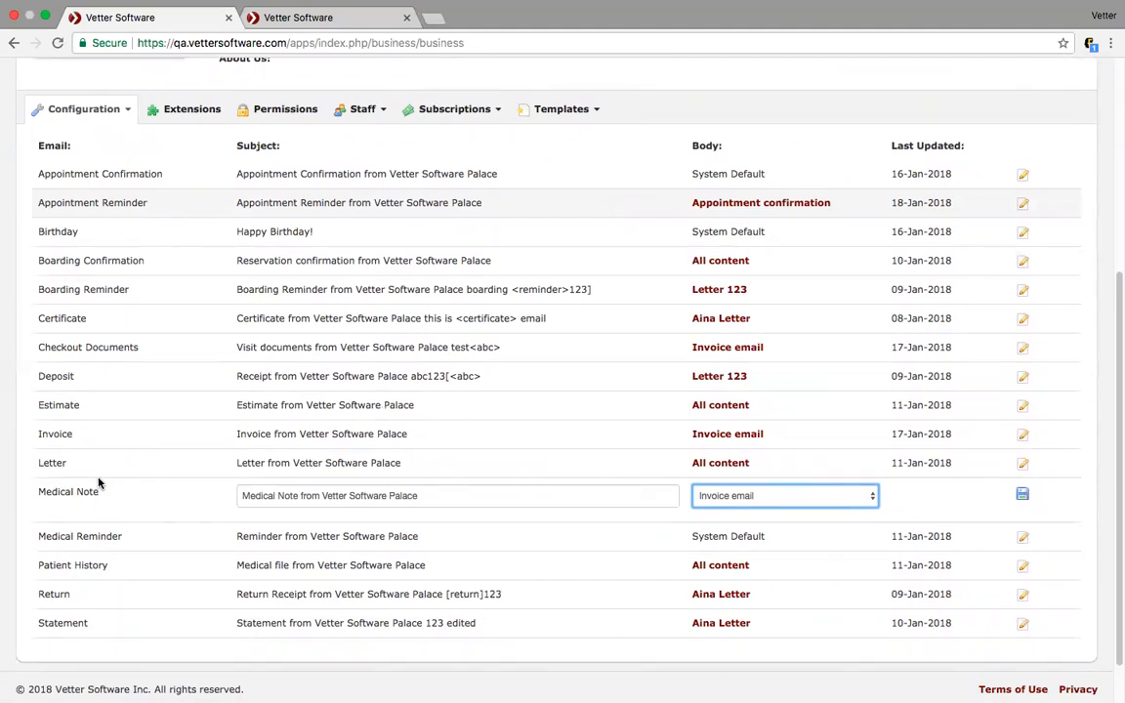
scroll(98, 482, "up", 5)
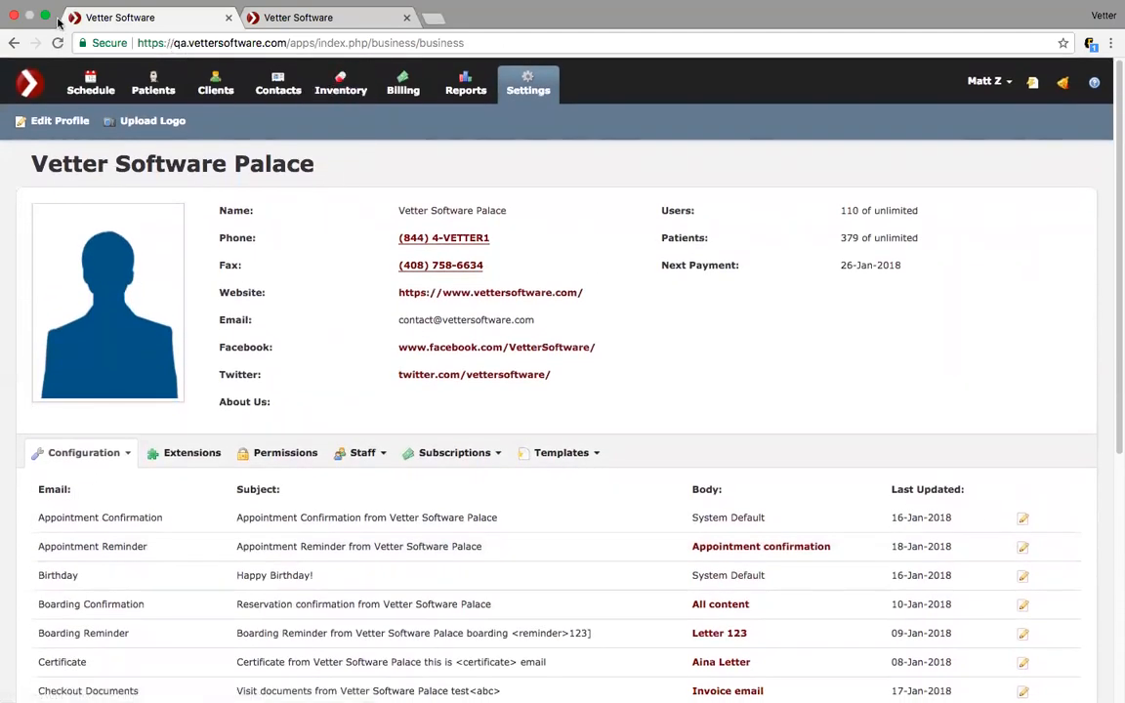
left_click(46, 18)
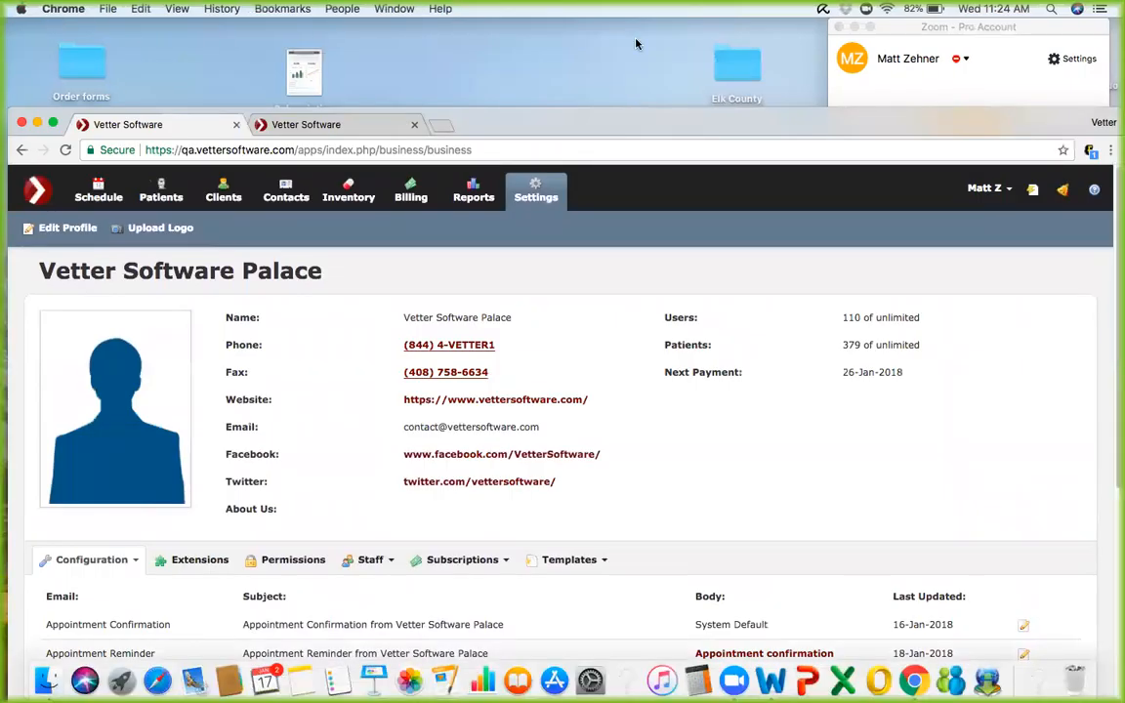
left_click(55, 125)
- Open the most recent invoice, dated 17-Jan-2018, from the billing records and start a new payment for it
left_click(401, 88)
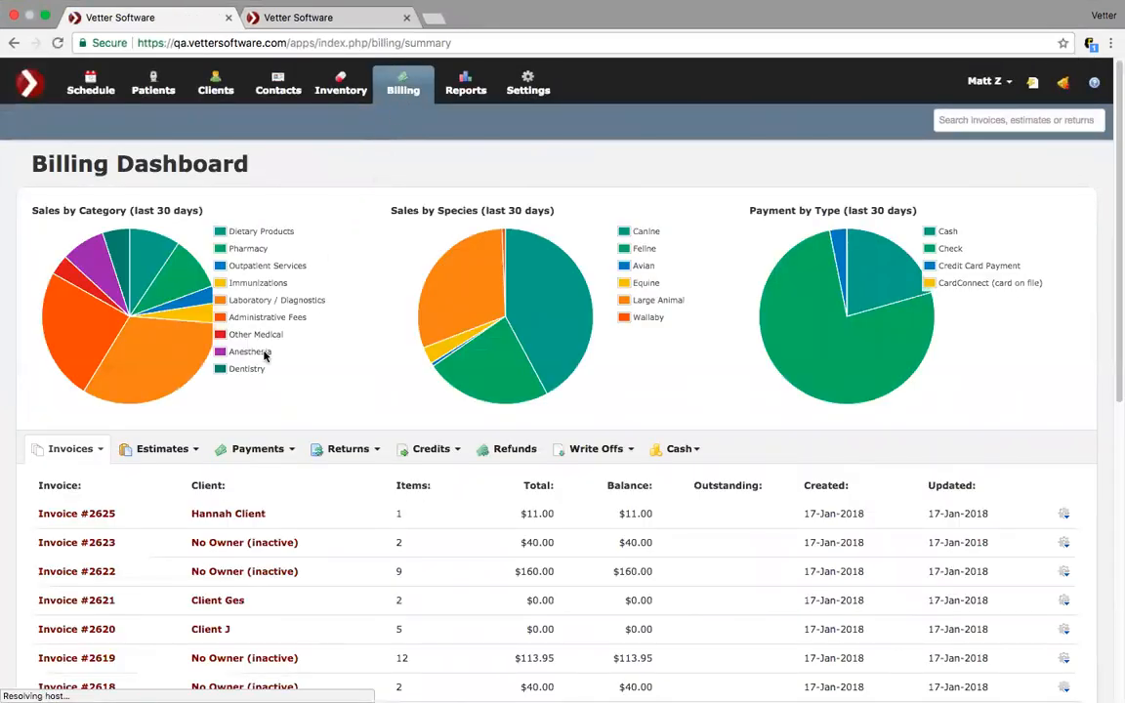
left_click(69, 519)
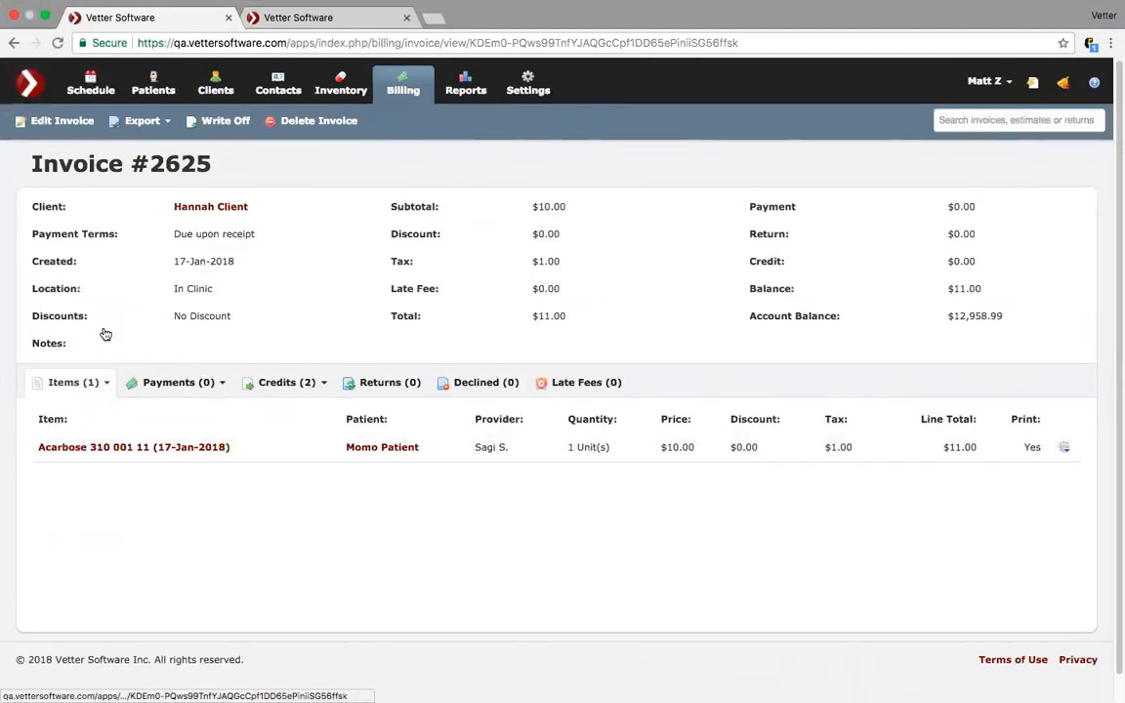
left_click(220, 383)
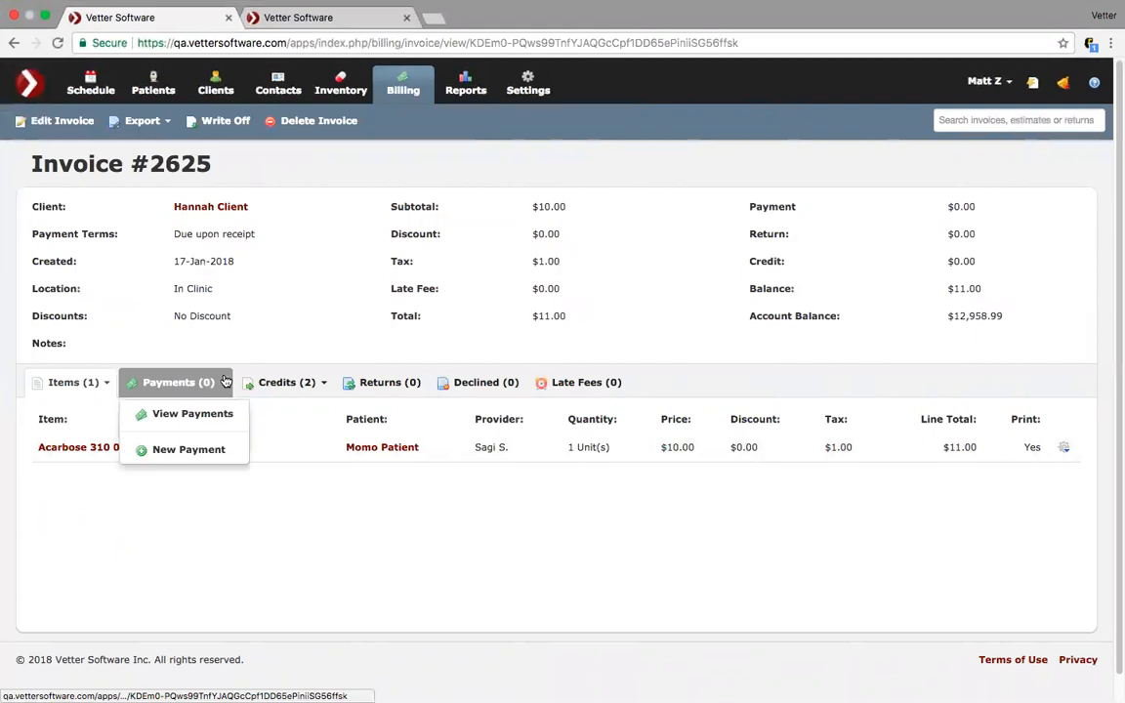
left_click(213, 449)
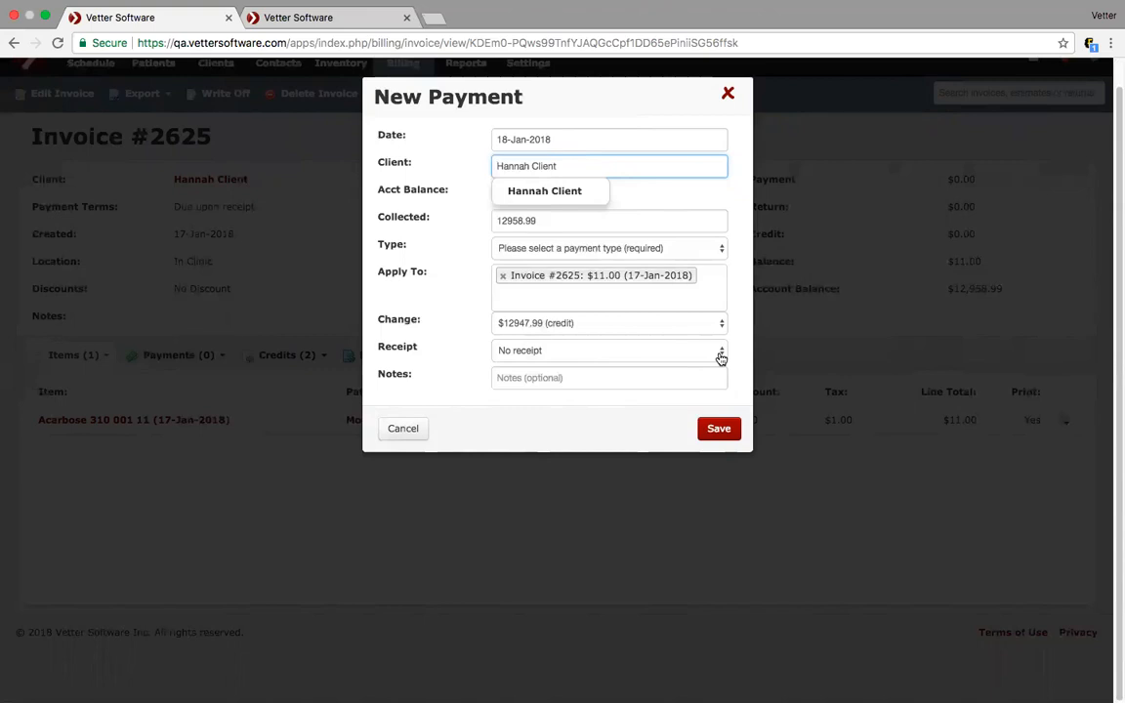
- Set the new payment's receipt to Email receipt and cancel the payment
left_click(720, 357)
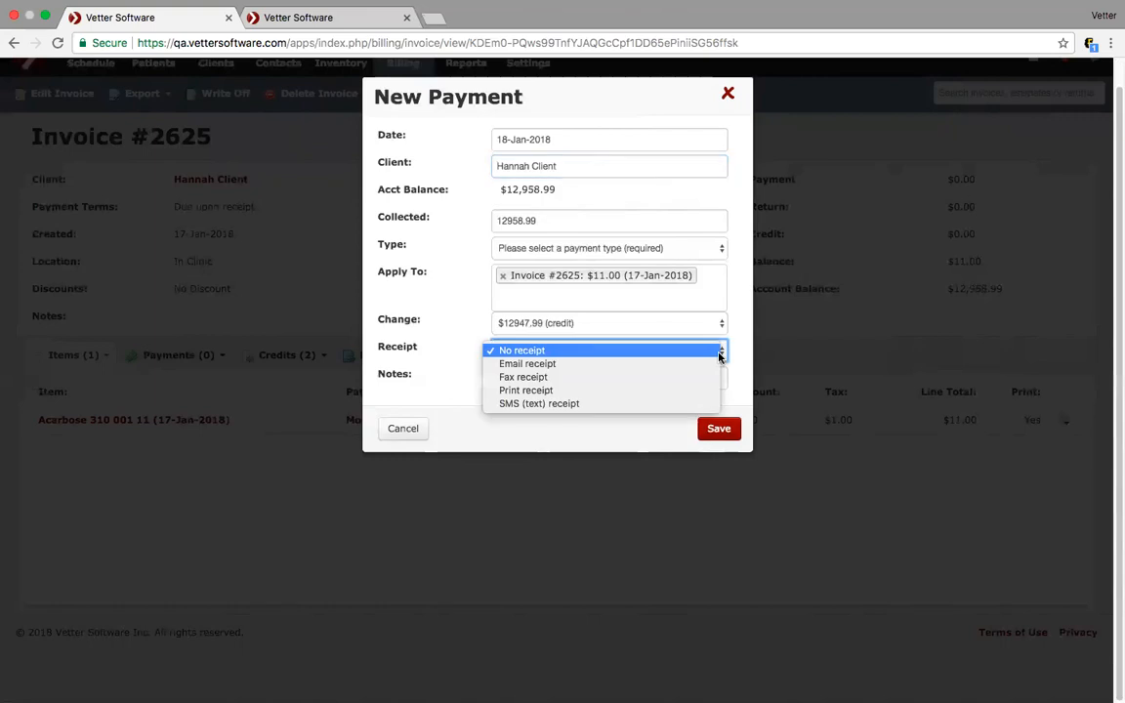
left_click(619, 367)
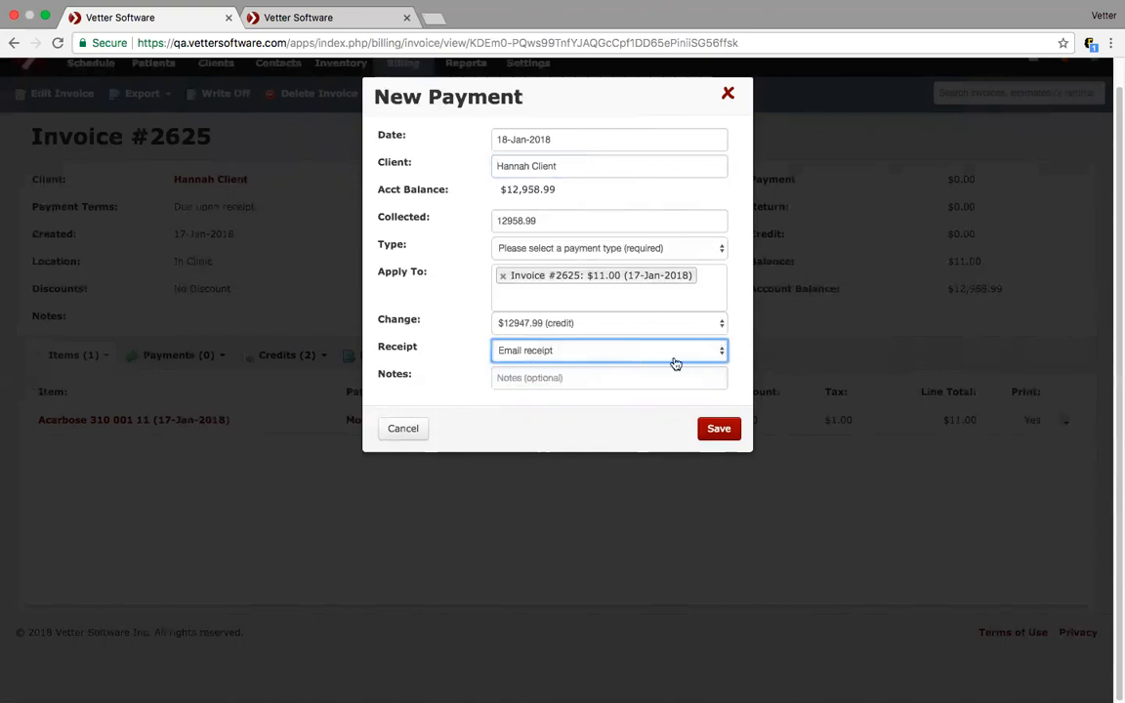
left_click(404, 430)
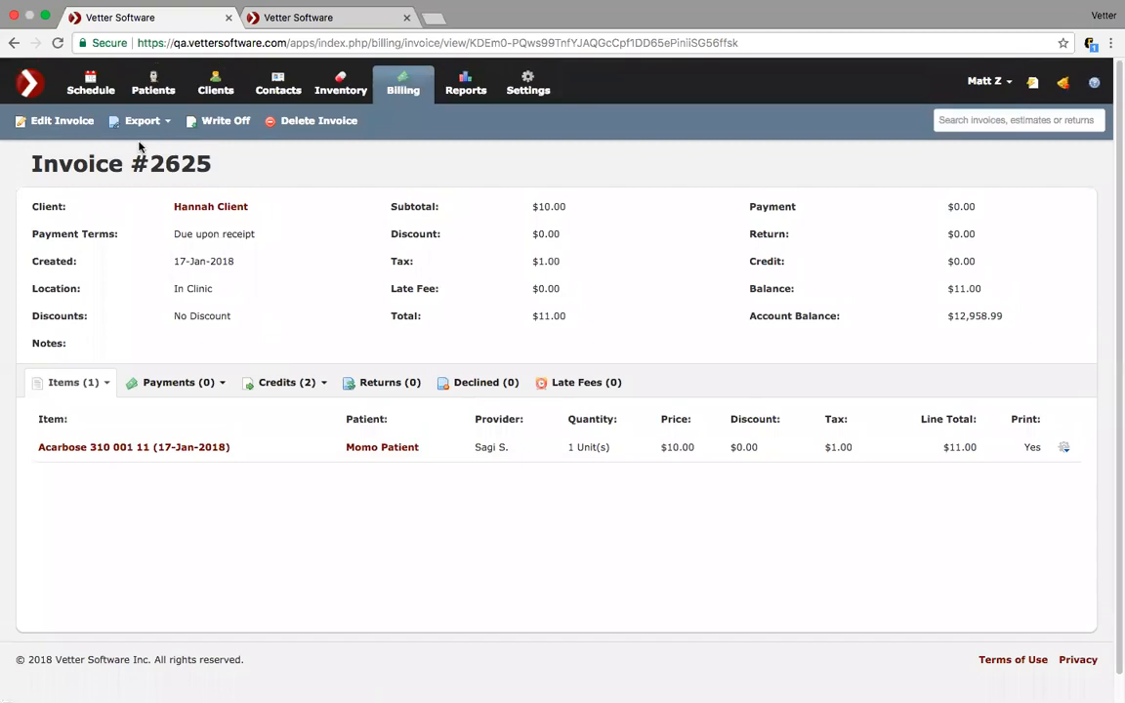
- Start emailing the open invoice, read through the prefilled message, and close the email without sending it
left_click(171, 122)
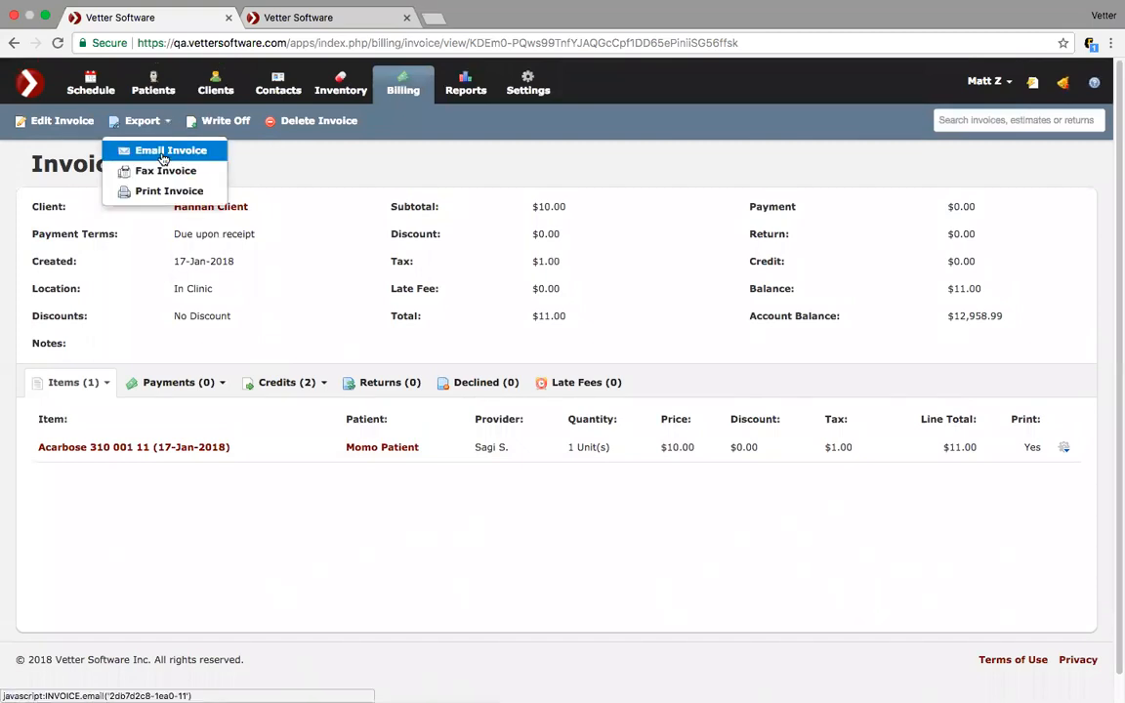
left_click(163, 157)
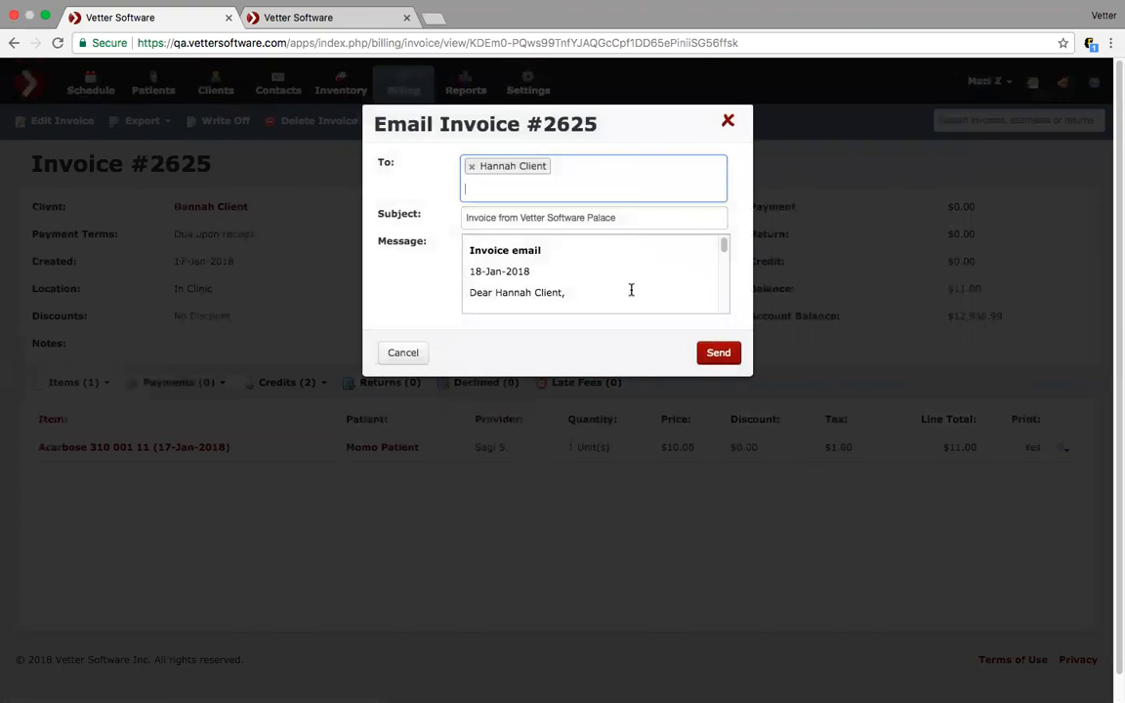
scroll(631, 290, "down", 3)
scroll(630, 290, "up", 3)
left_click(729, 124)
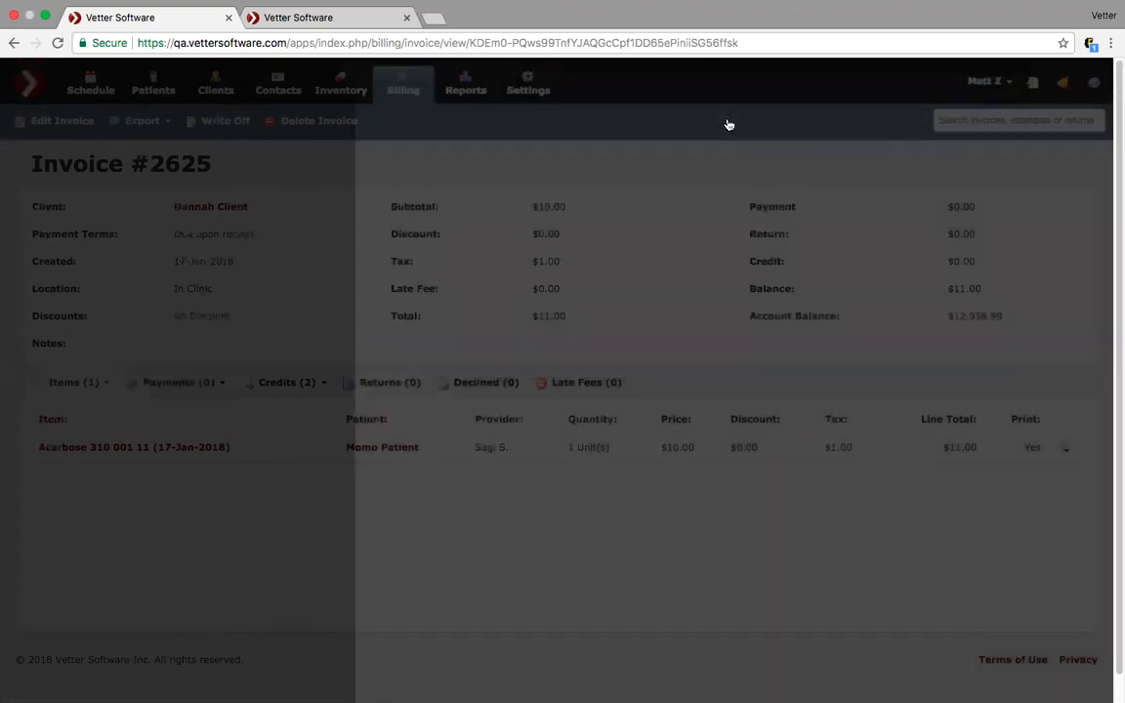
left_click(44, 16)
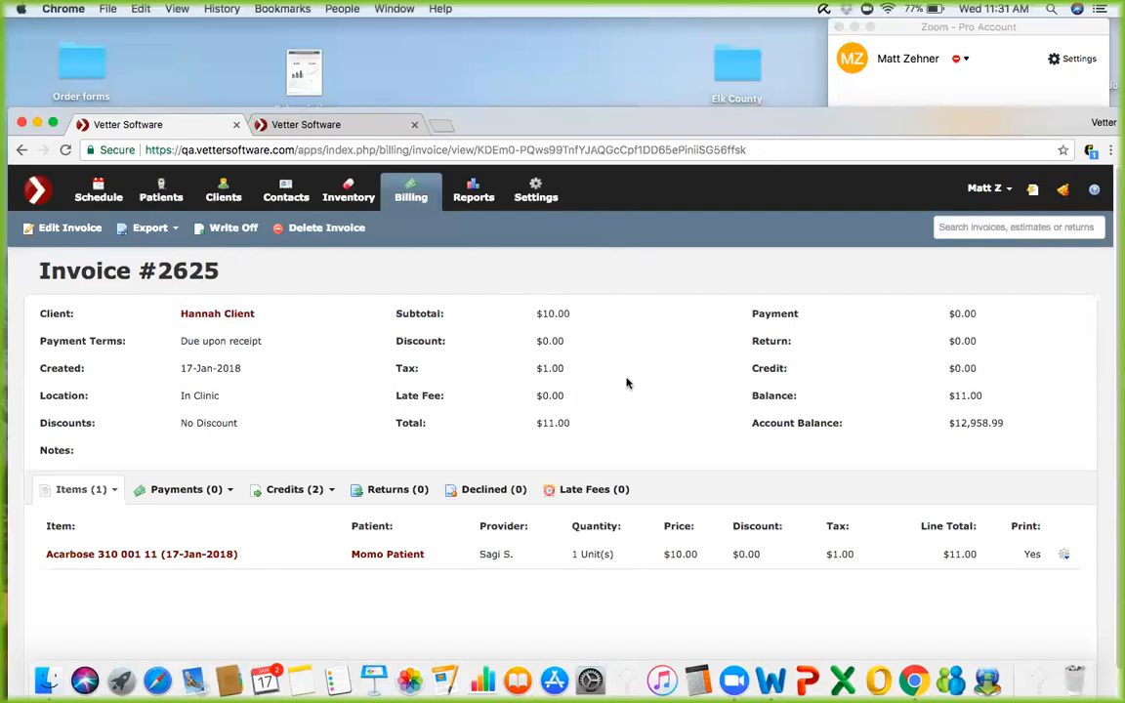
double_click(791, 128)
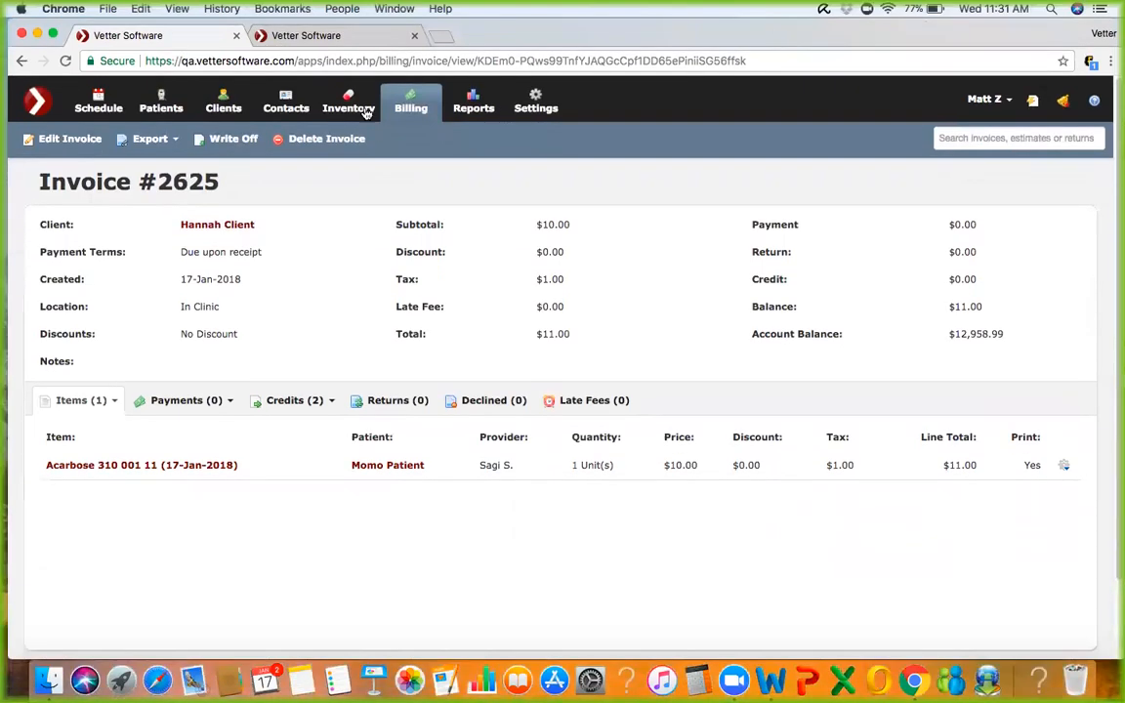
left_click(53, 34)
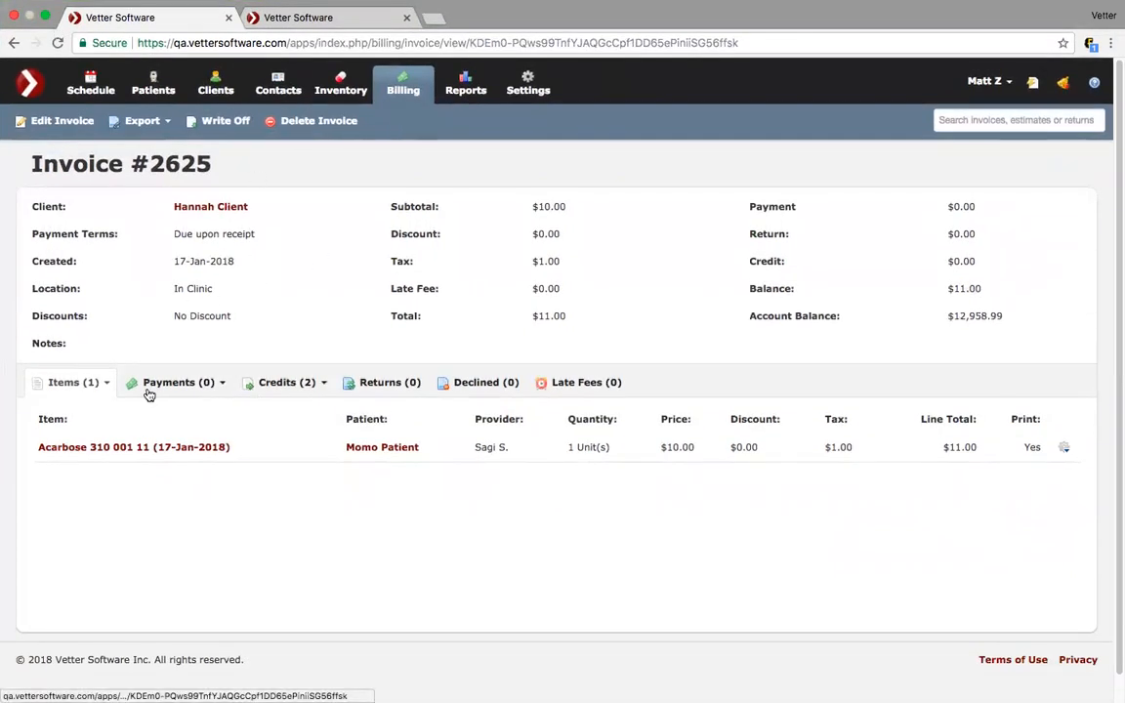
- Reopen the newest invoice from the billing dashboard and begin recording another payment on it
left_click(395, 90)
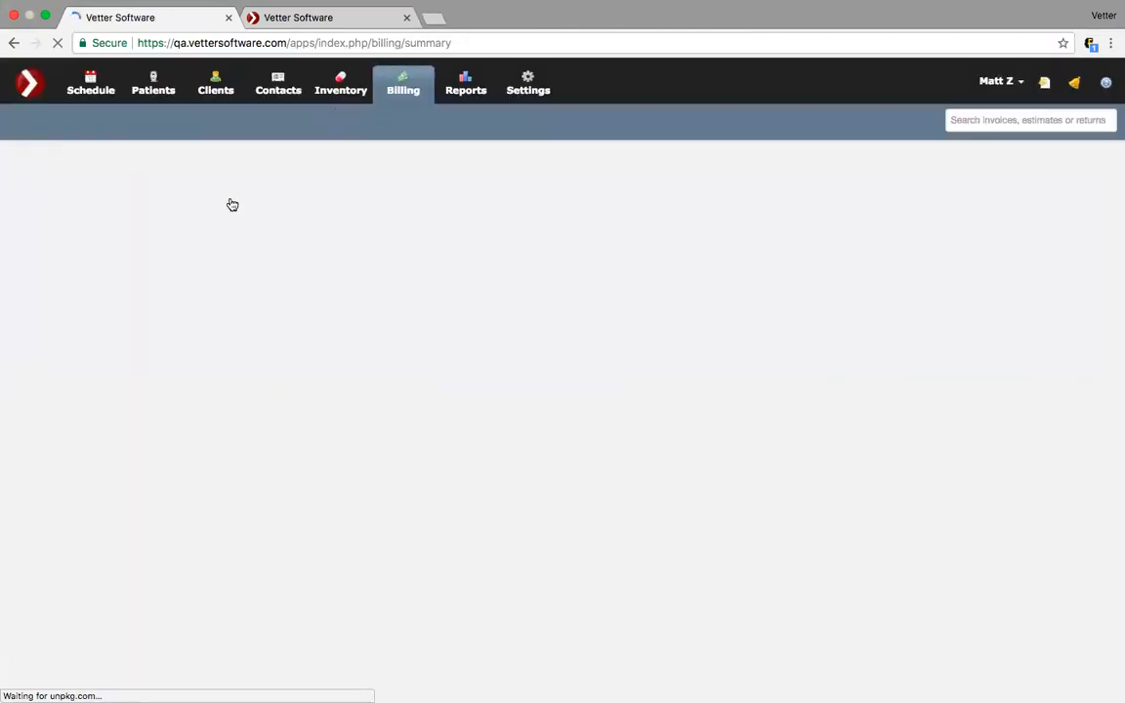
scroll(164, 425, "down", 3)
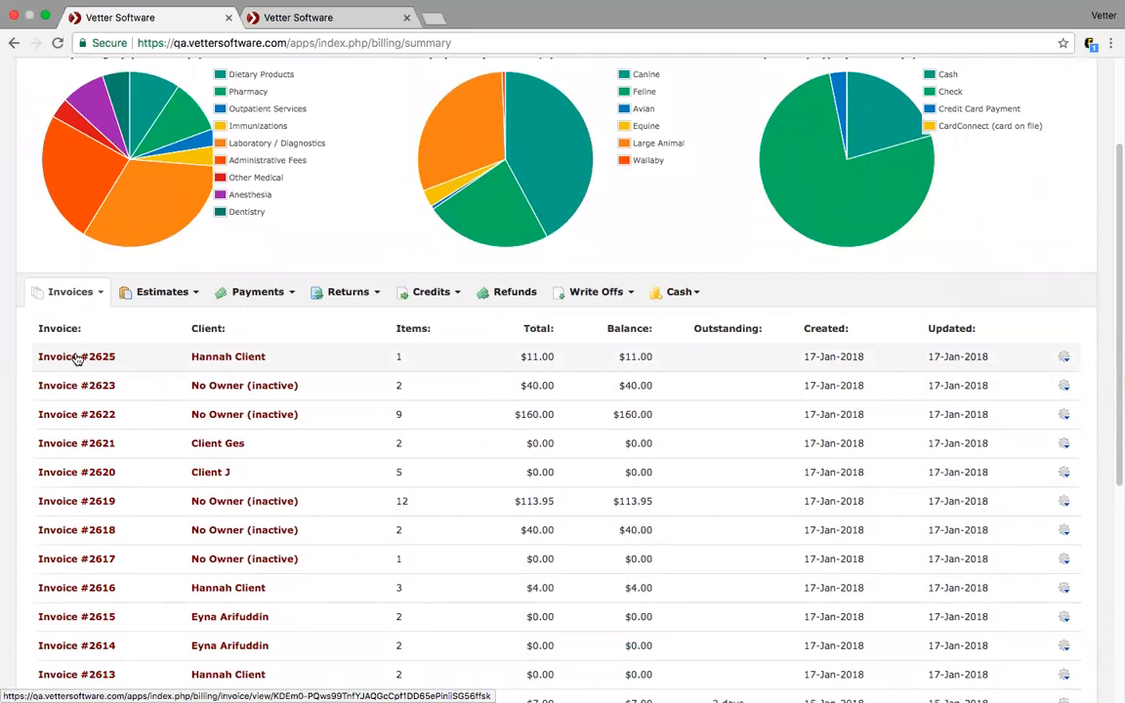
left_click(78, 359)
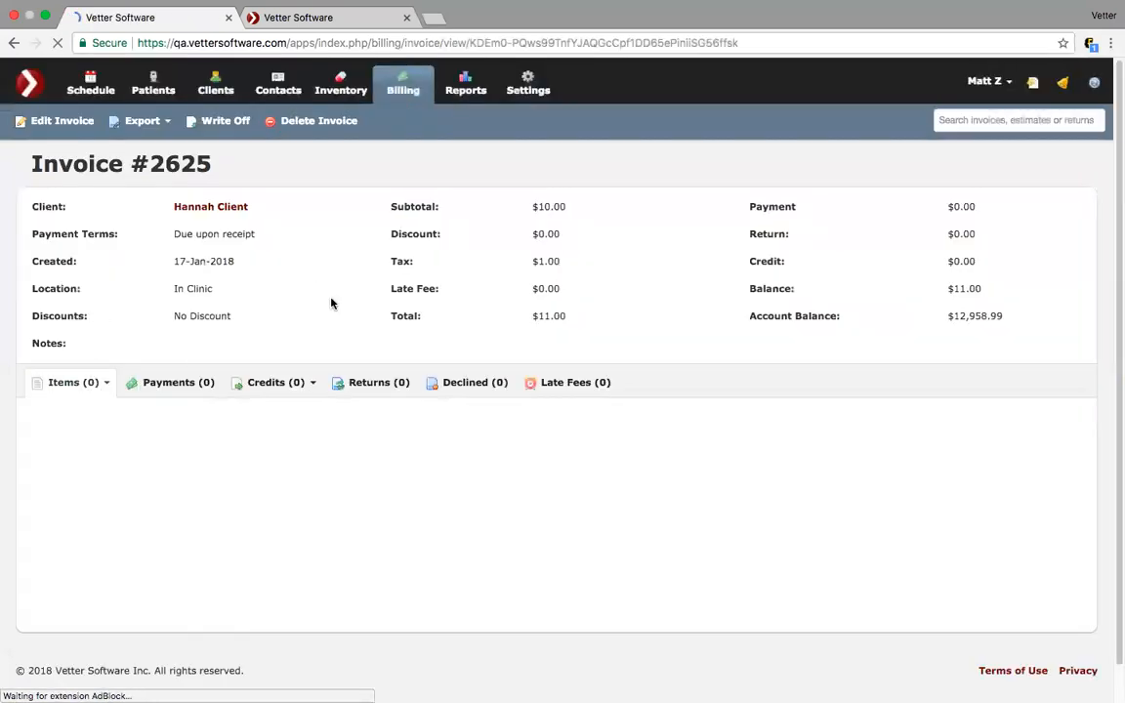
left_click(224, 381)
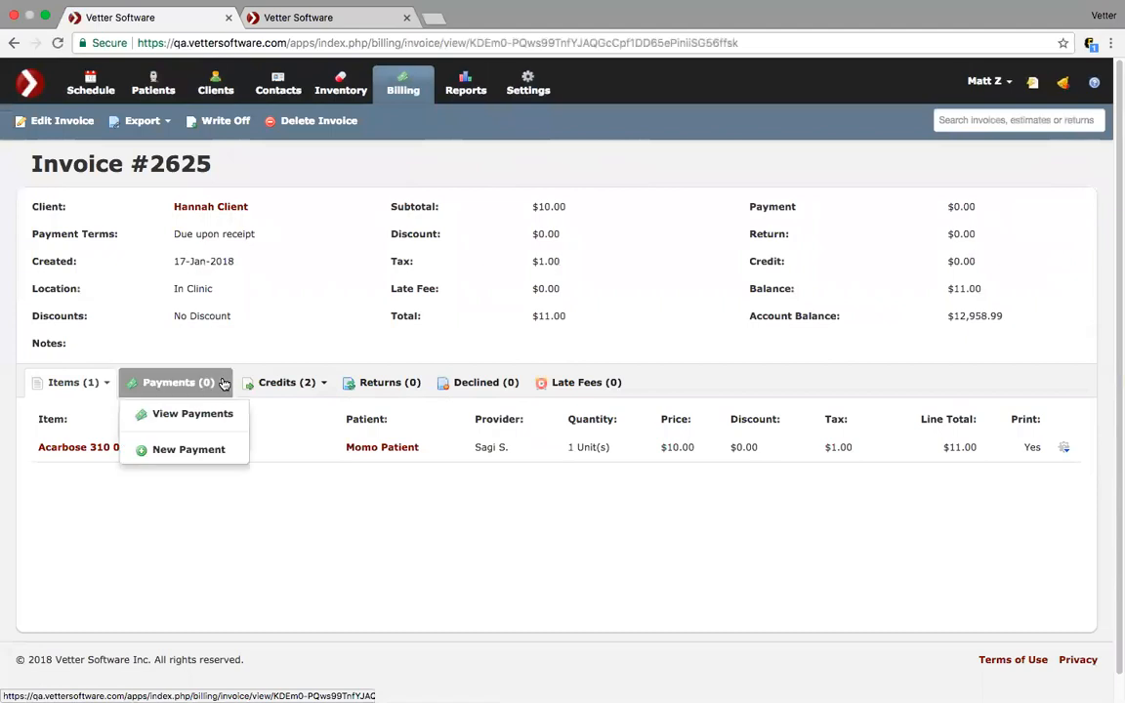
left_click(200, 450)
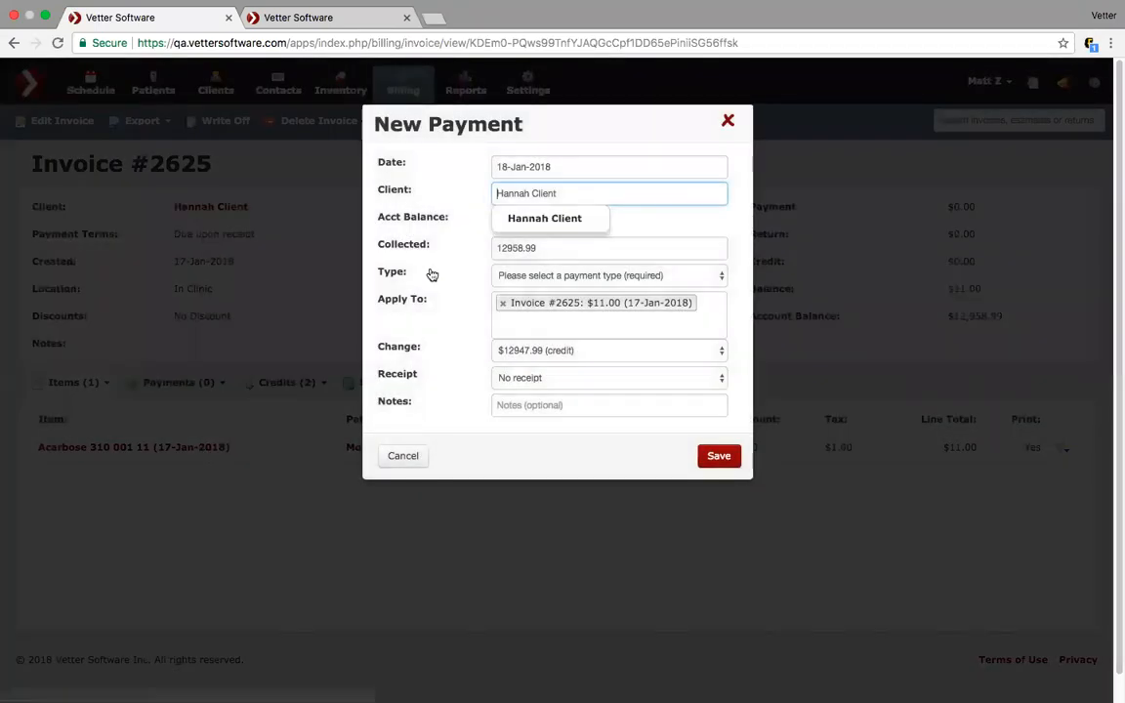
- Apply the payment also to the $101.60 invoice of 06-Sep-2017 and the $294.84 invoice of 10-Jan-2018, and discard the payment
left_click(537, 326)
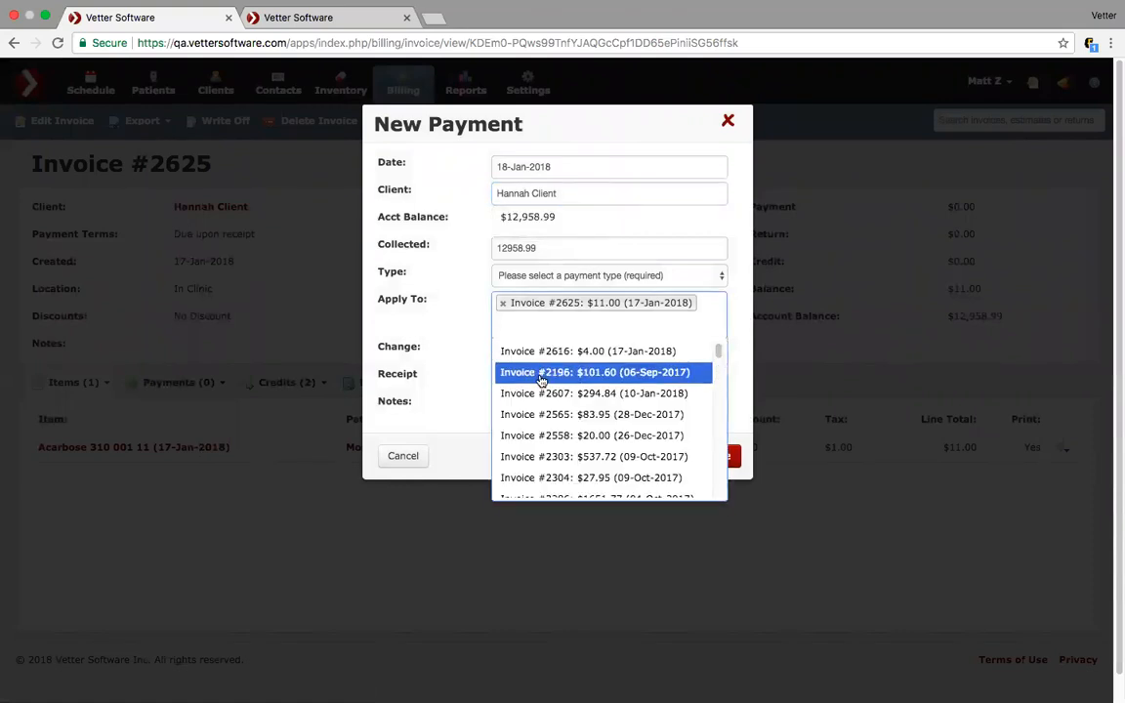
left_click(537, 373)
left_click(532, 339)
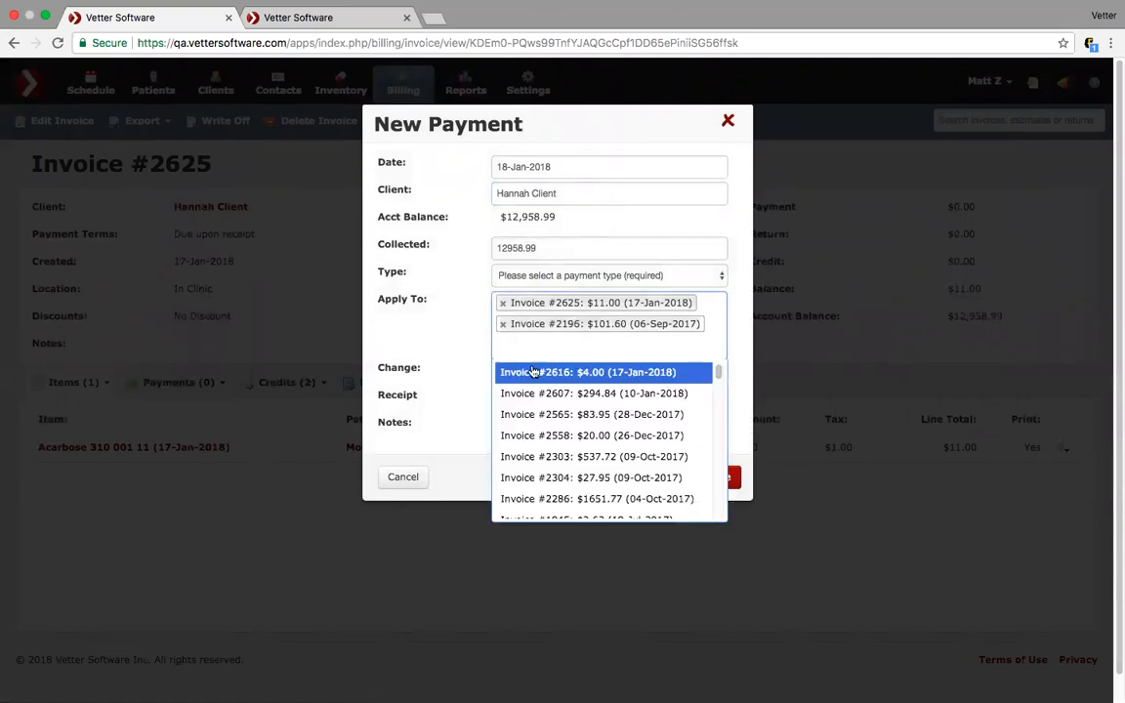
left_click(527, 395)
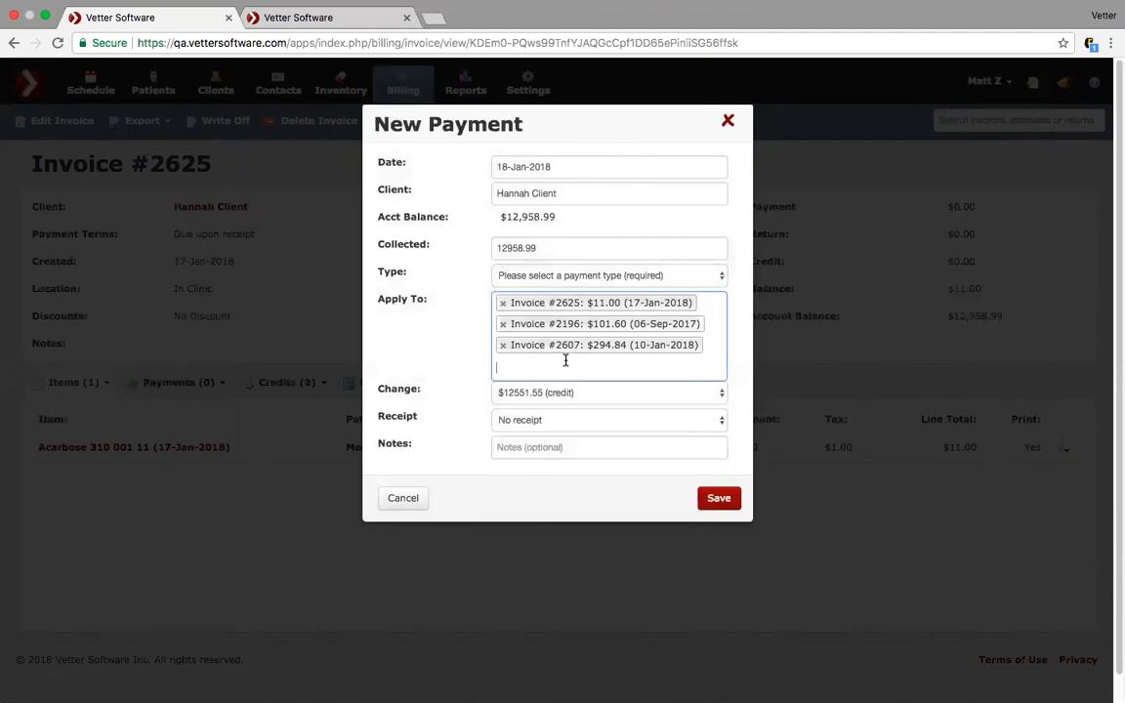
scroll(565, 358, "down", 1)
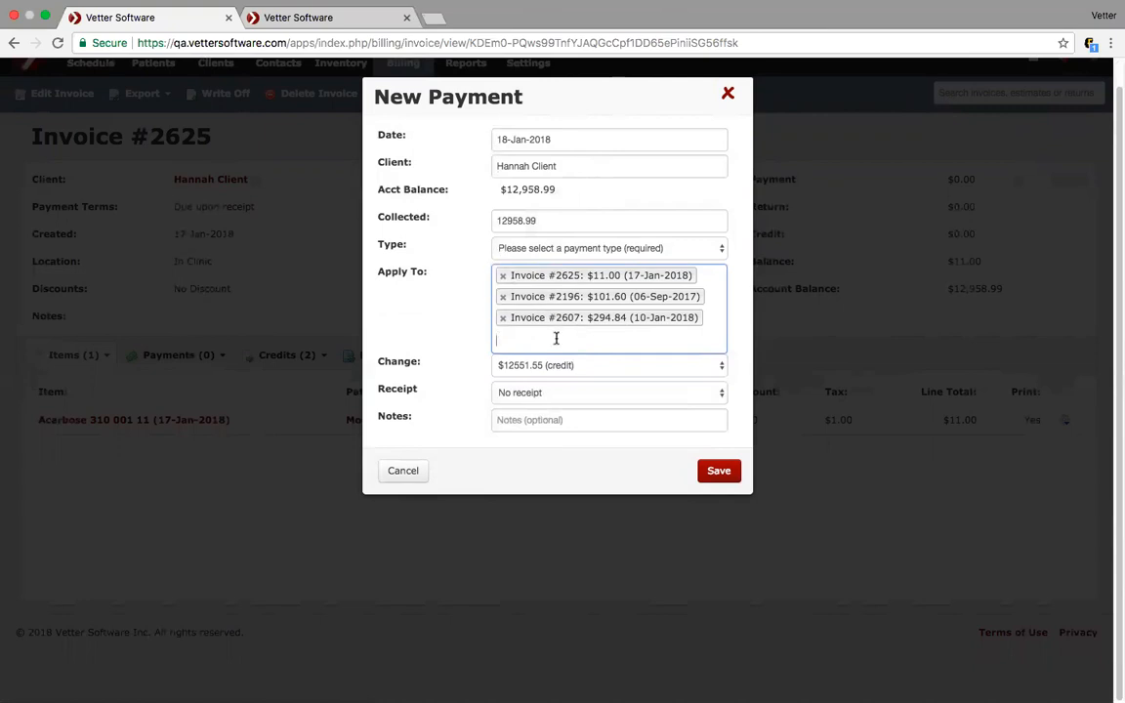
left_click(725, 90)
left_click(729, 95)
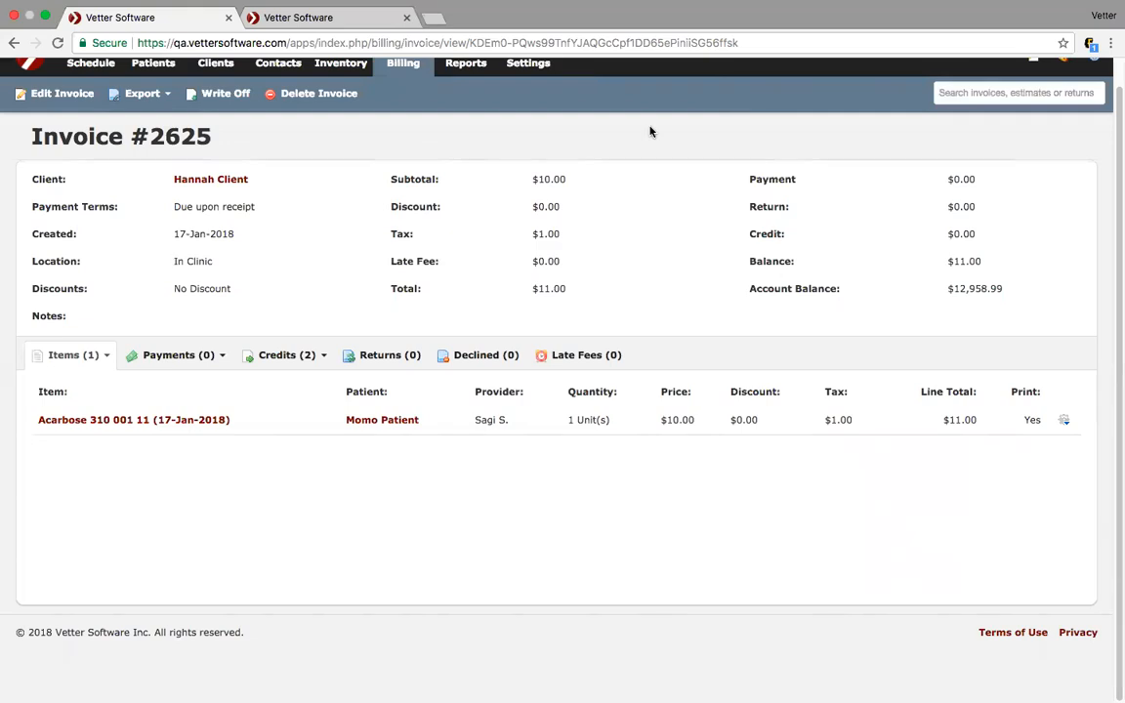
scroll(461, 179, "up", 1)
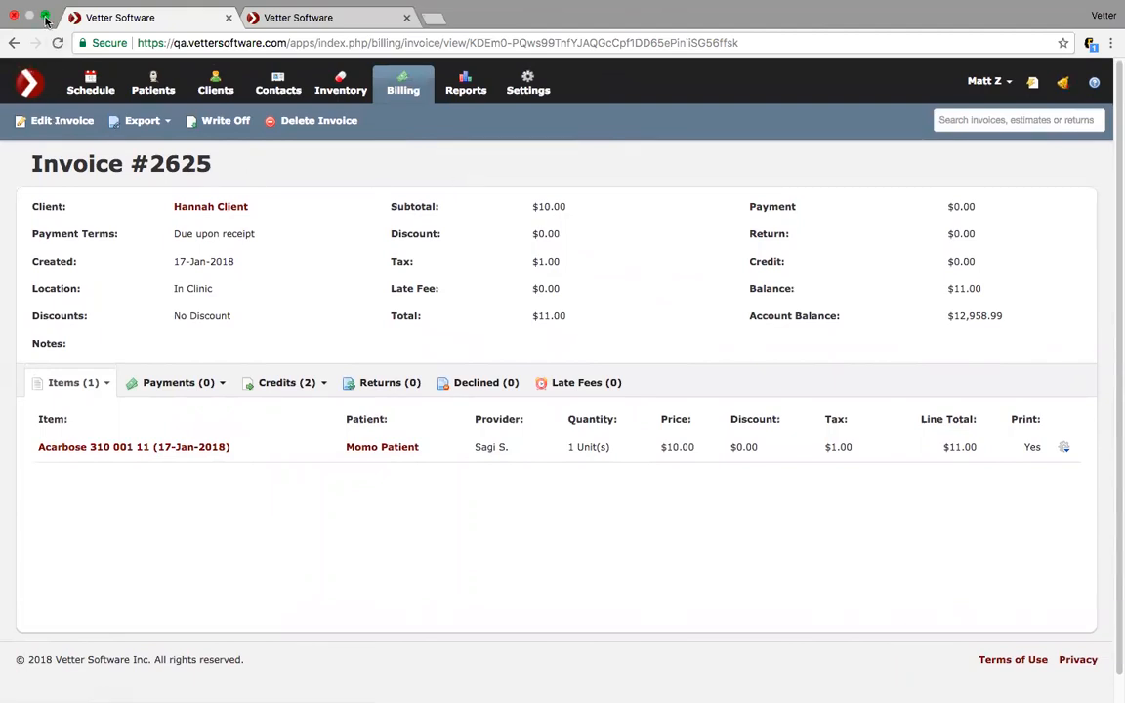
left_click(45, 18)
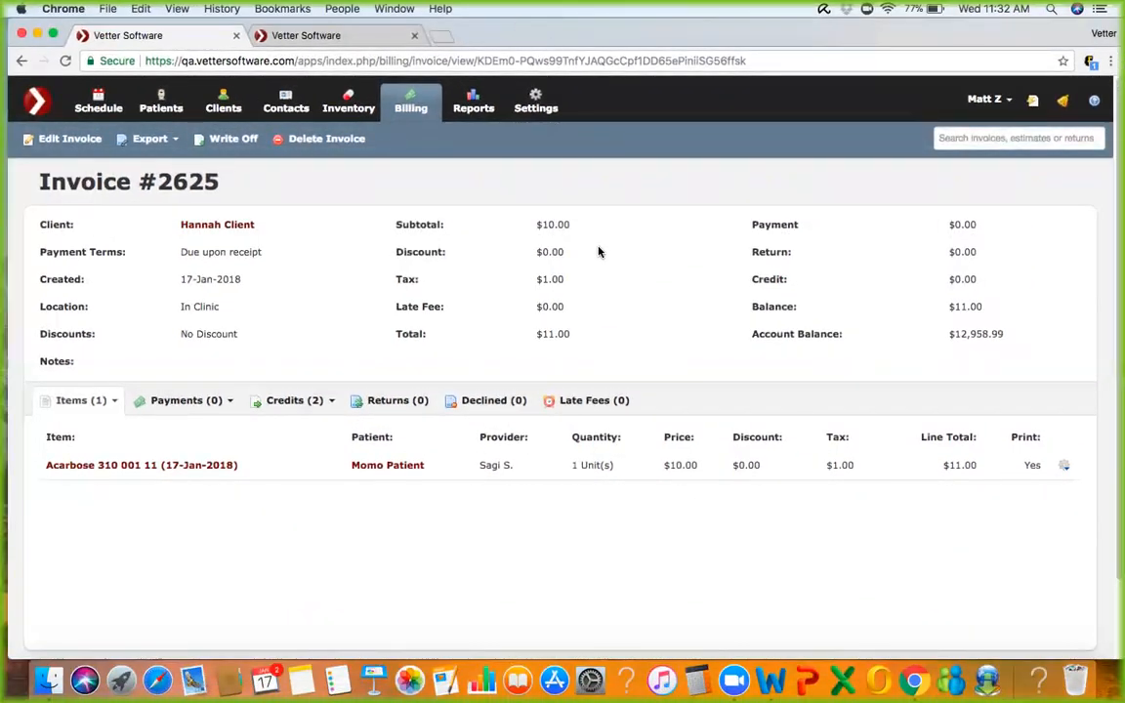